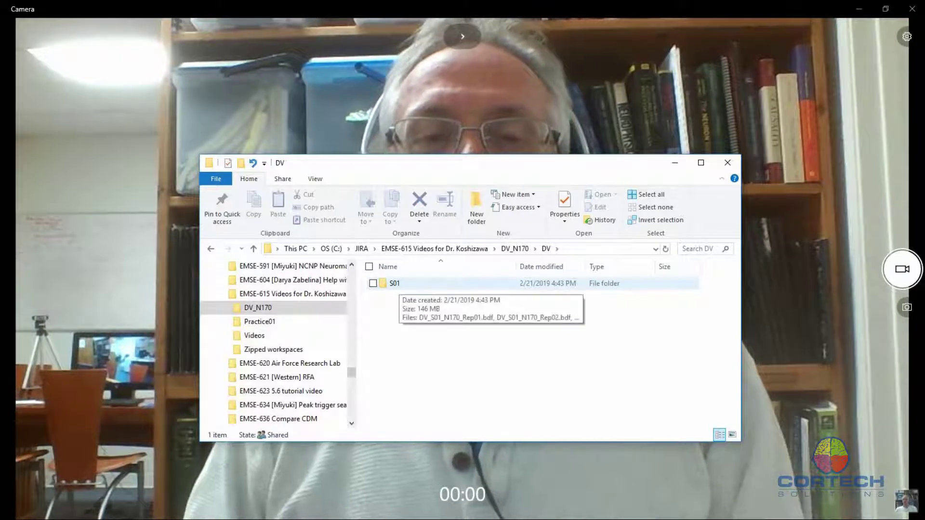
Look through the S01 recordings folder inside DV and the contents of the Zipped workspaces folder
double_click(394, 284)
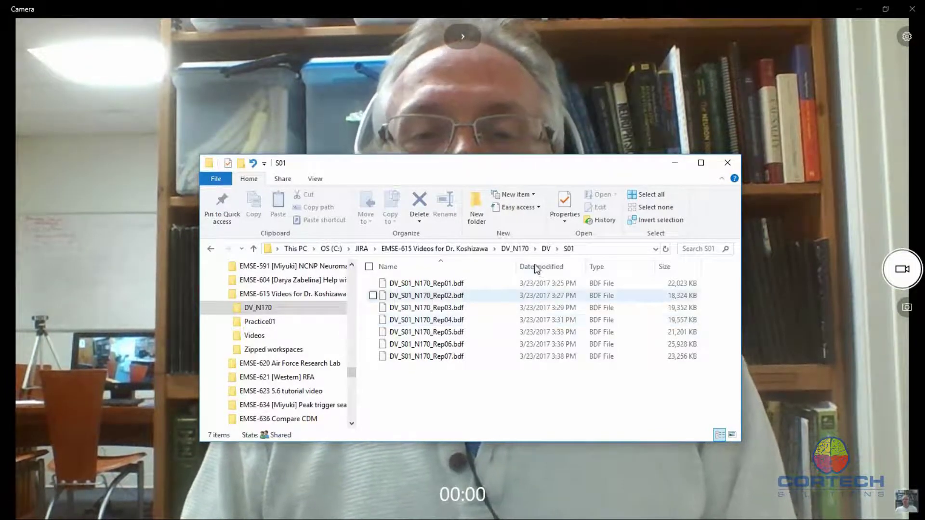
left_click(514, 248)
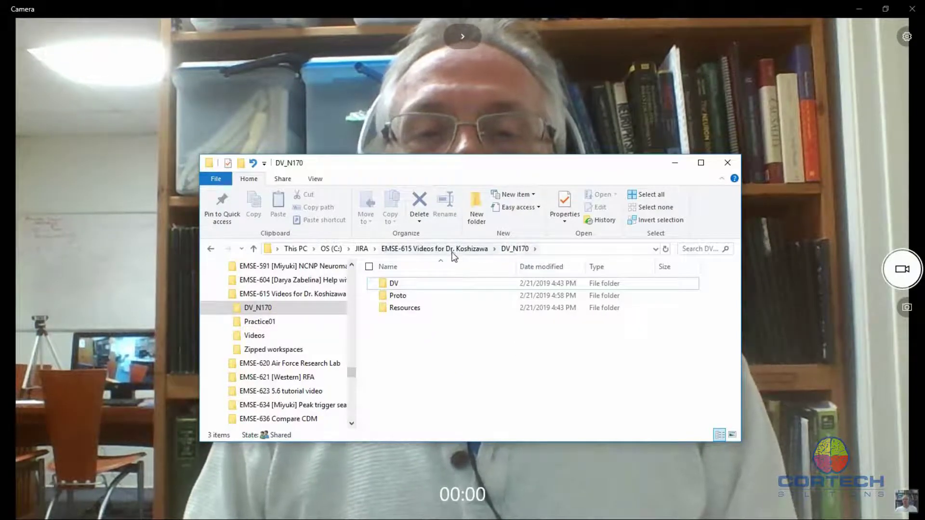
left_click(451, 249)
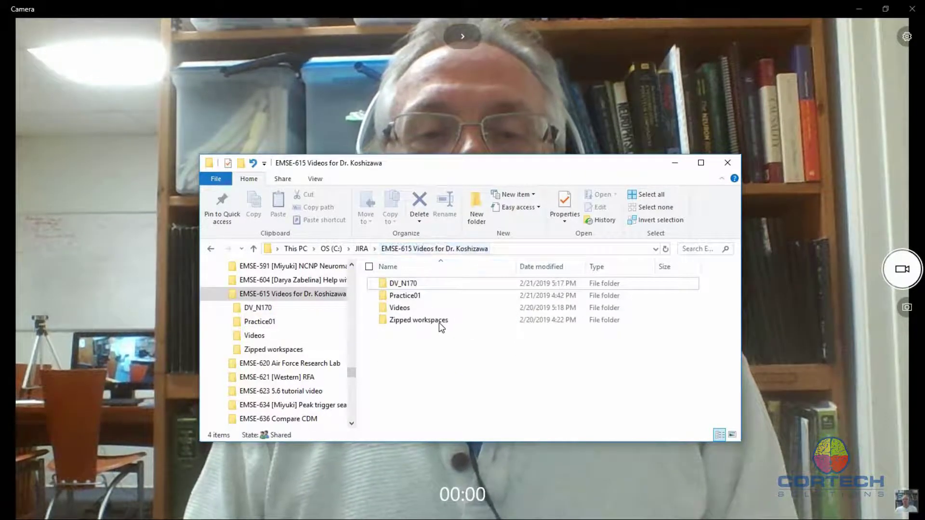
double_click(439, 324)
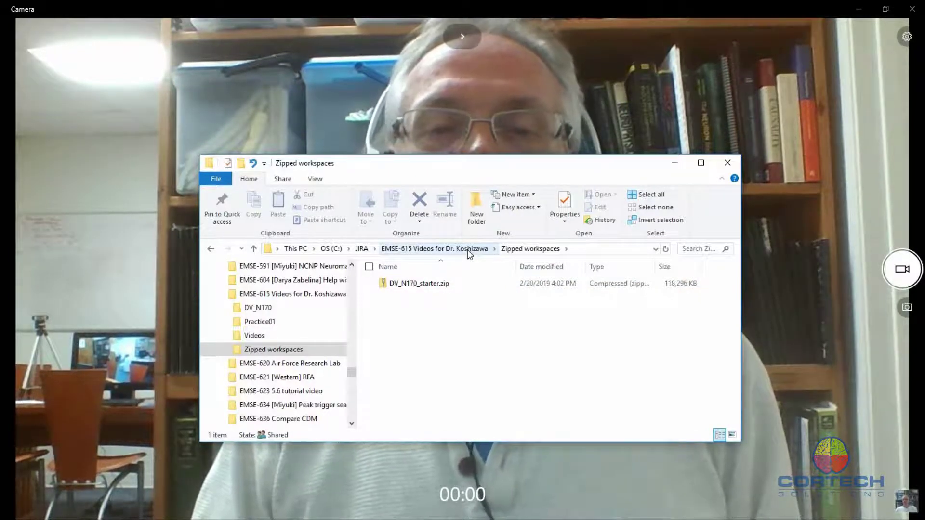
Go back to the DV_N170 folder and view the files in its Proto subfolder
left_click(468, 250)
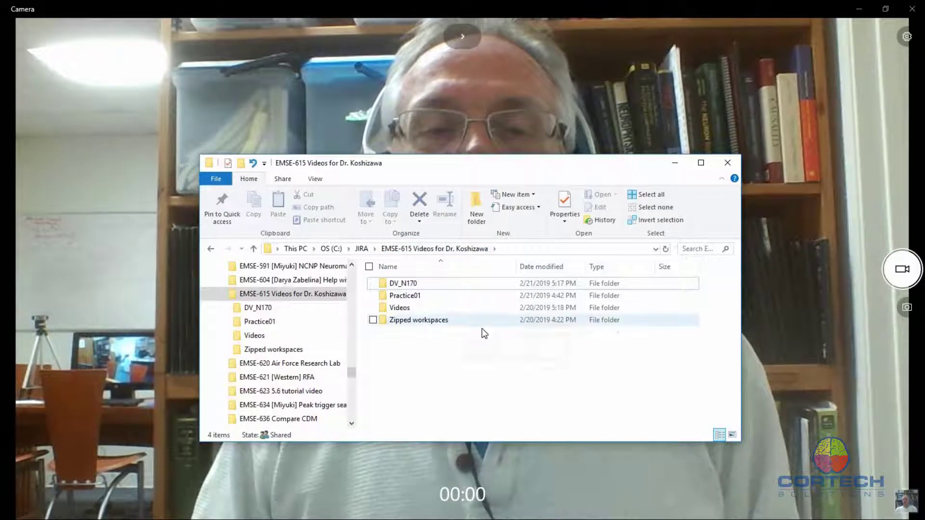
double_click(430, 284)
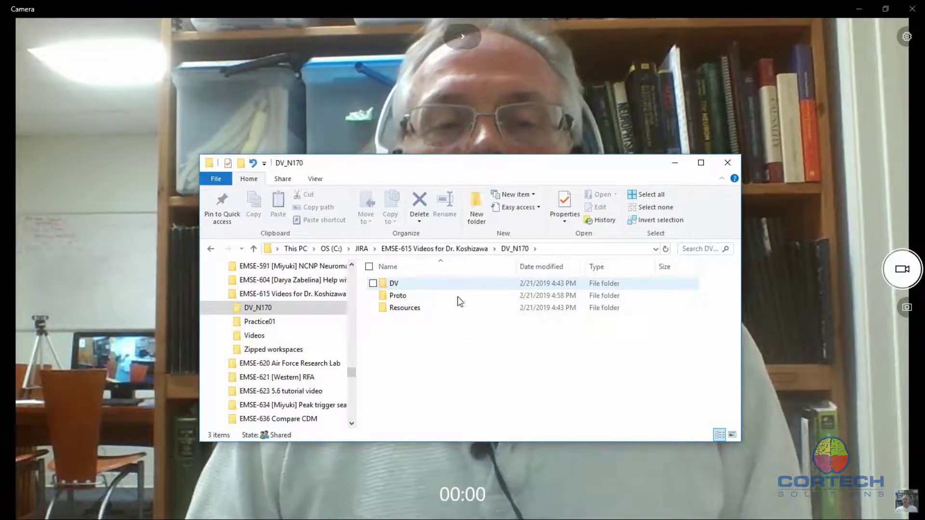
double_click(400, 296)
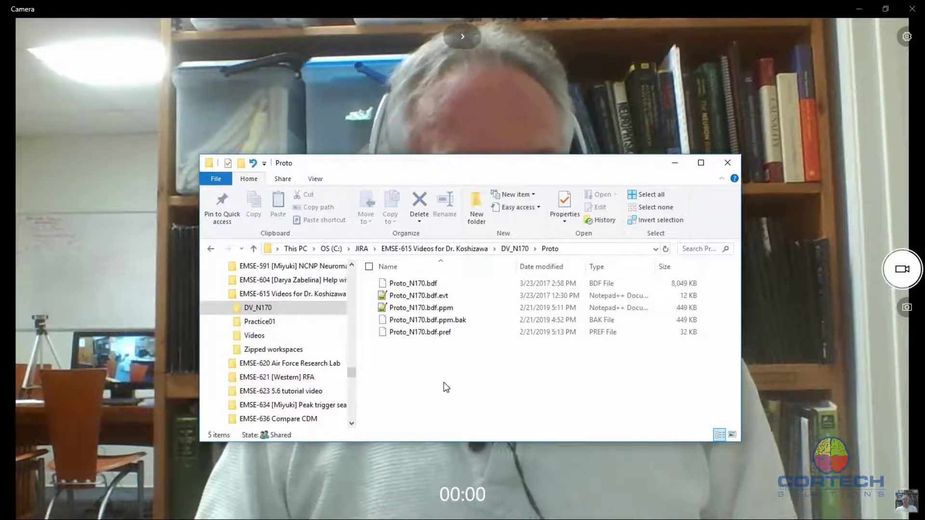
Switch to the EMSE Data Editor and create a new workspace
key("alt+Tab")
key("alt+Tab")
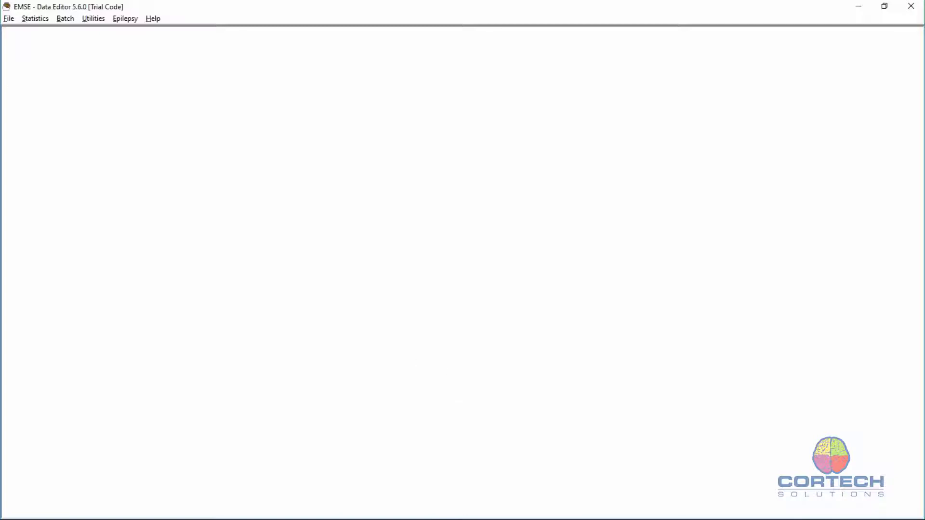
left_click(8, 19)
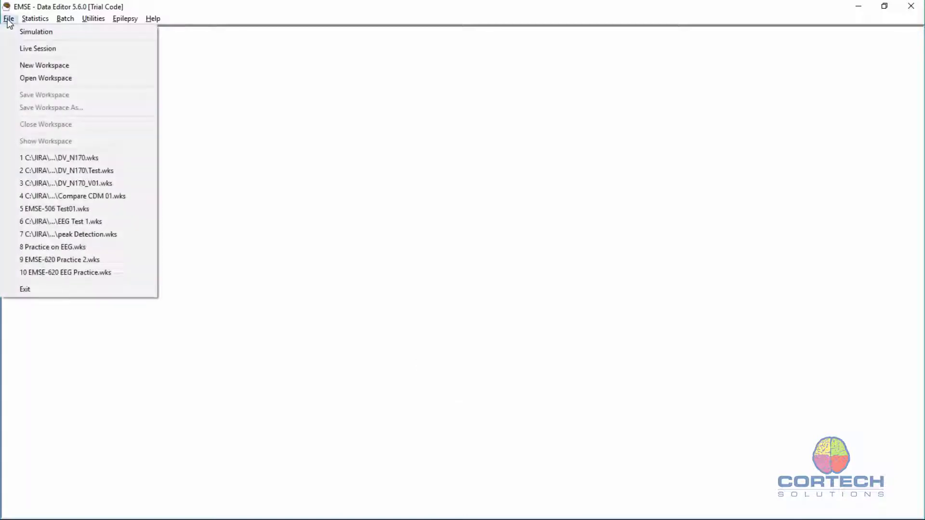
left_click(34, 66)
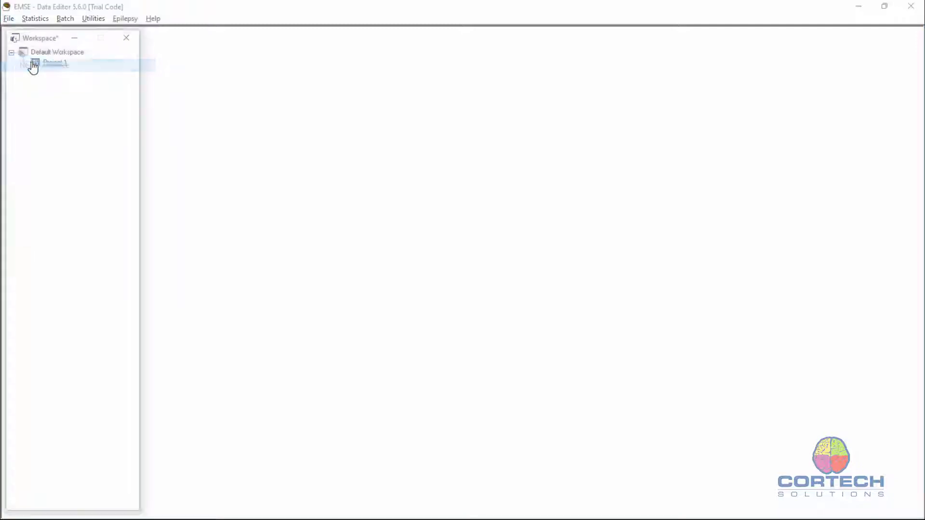
Save the new workspace as an EMSE workspace file named DV_N170 in the DV_N170 folder
left_click(8, 19)
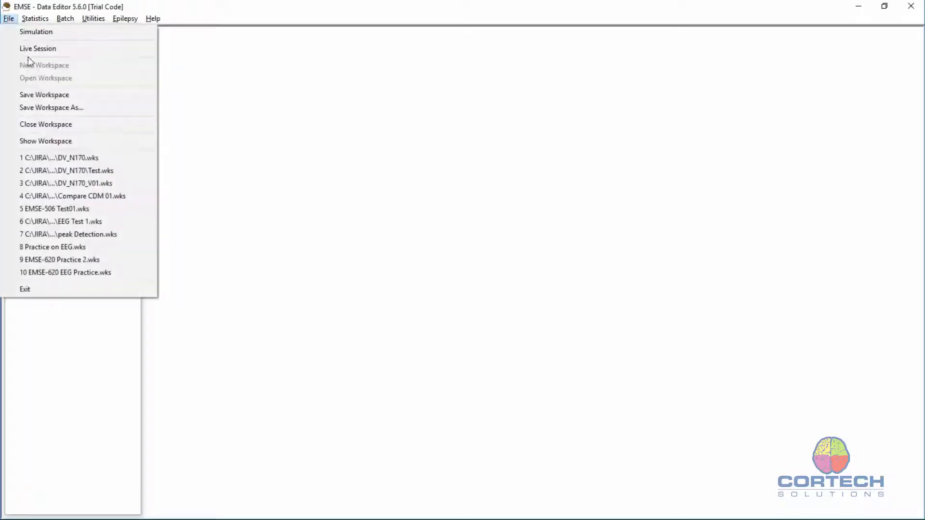
left_click(54, 108)
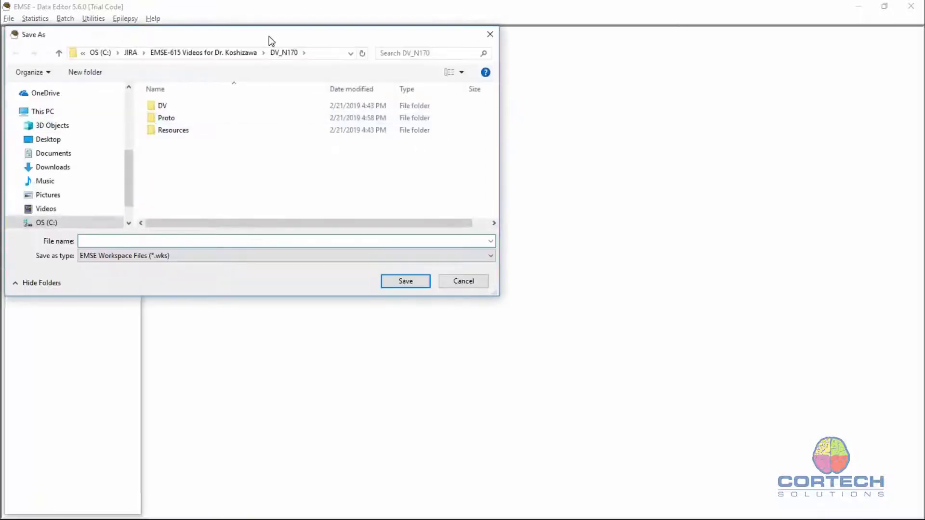
left_click_drag(205, 34, 408, 164)
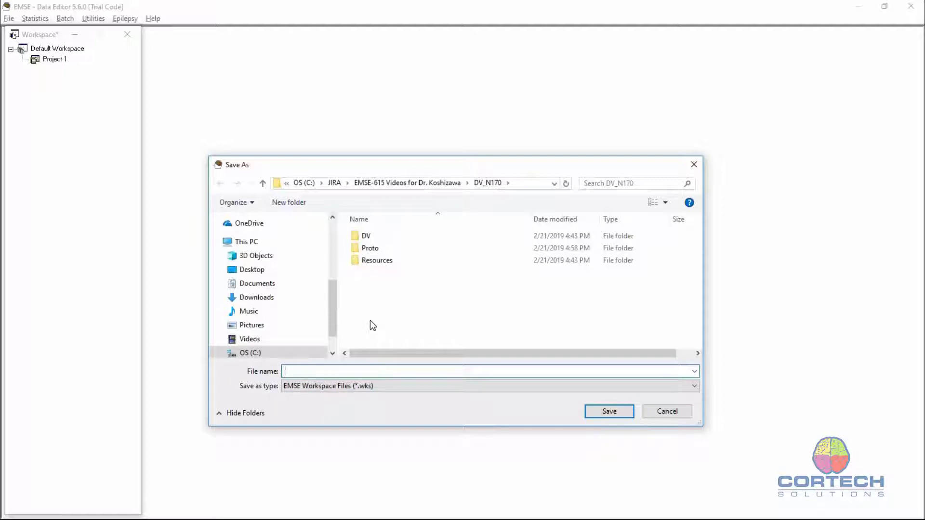
type("DV_N170")
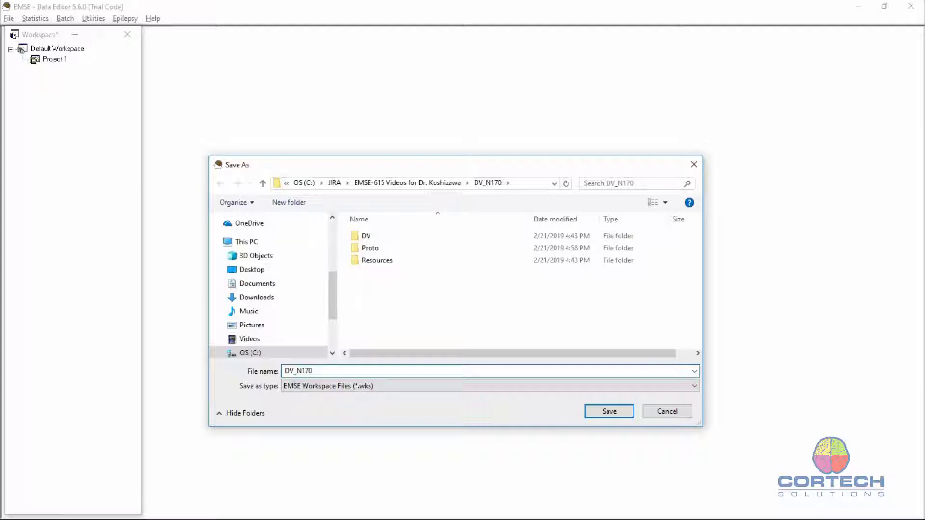
left_click(615, 413)
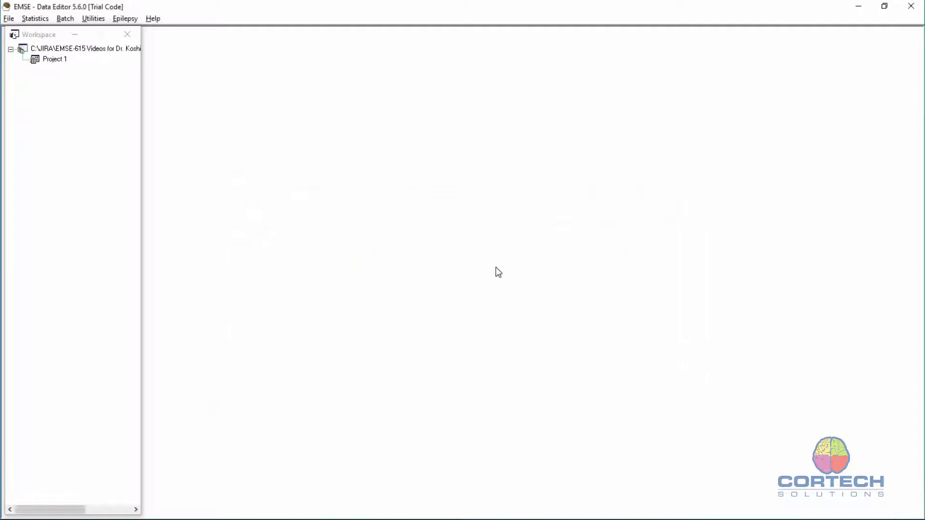
Check the DV_N170 folder in File Explorer for the saved workspace file and return to the EMSE Data Editor
key("alt+Tab")
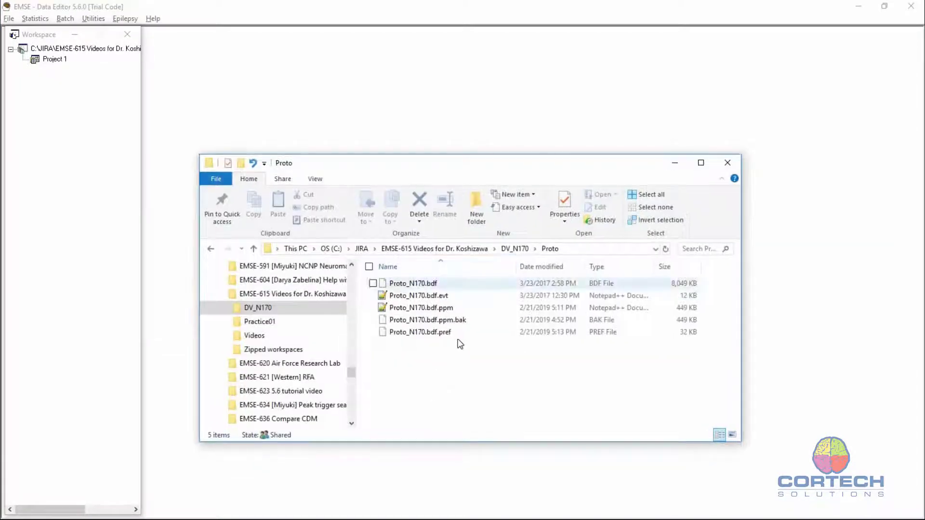
left_click(515, 250)
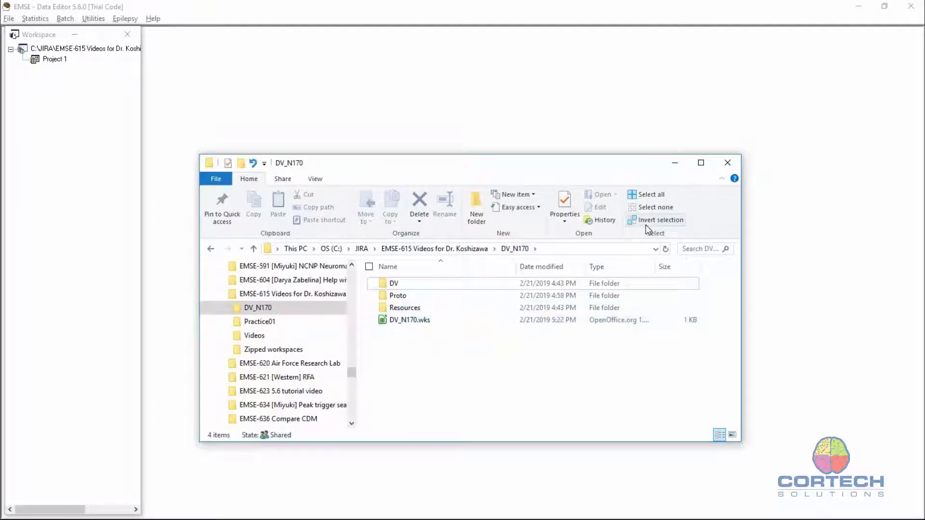
key("alt+Tab")
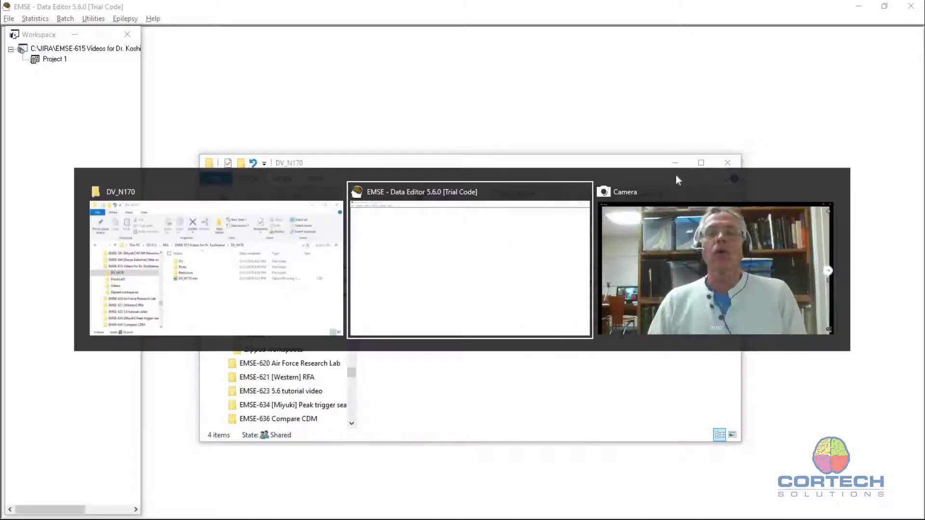
Rename Project 1 in the workspace as Proto
right_click(47, 61)
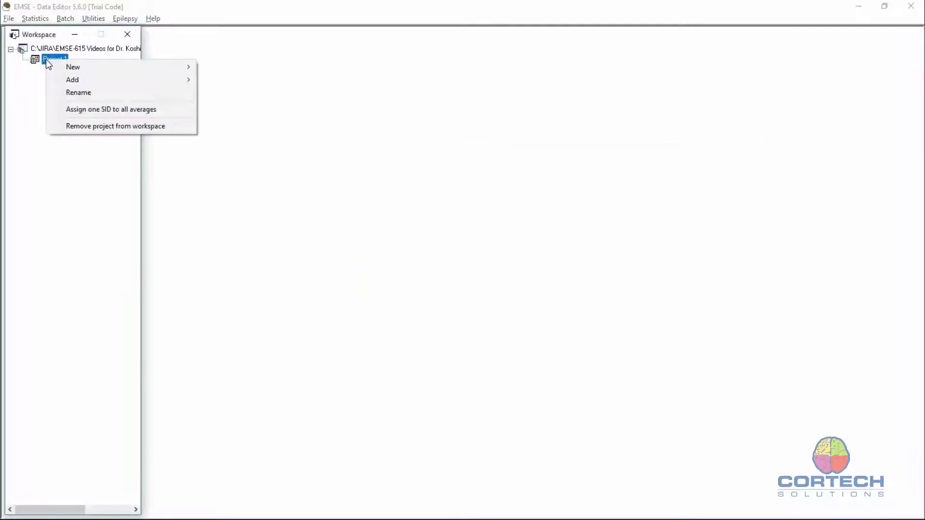
left_click(94, 90)
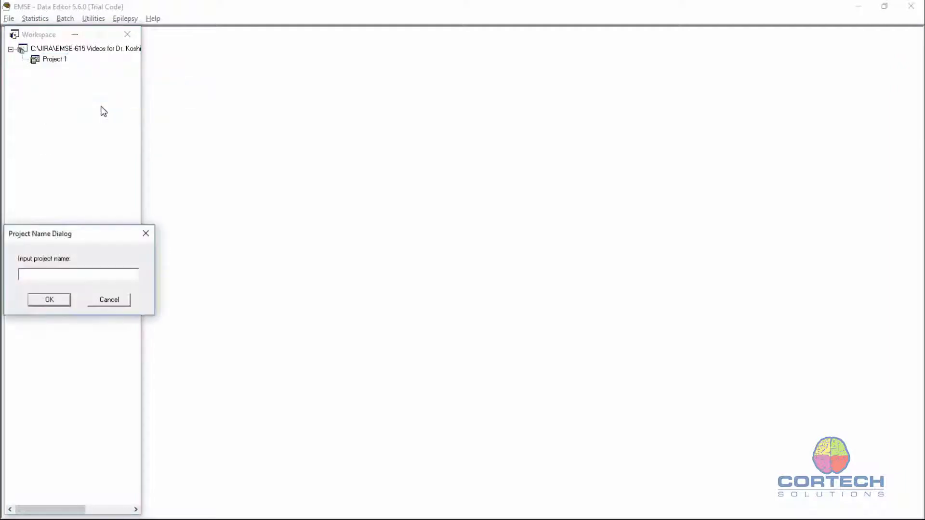
type("Proto")
left_click(56, 302)
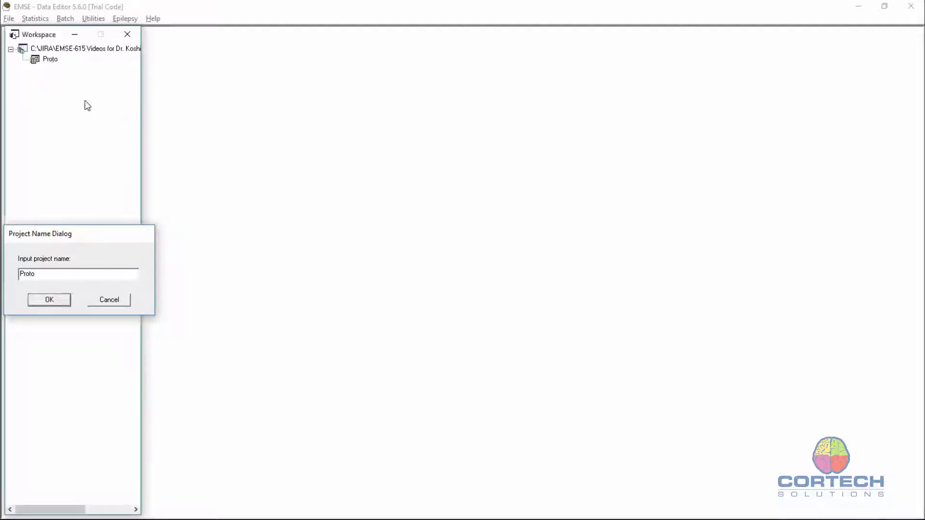
Add Proto_N170.bdf from the Proto folder to the Proto project as time series data and open the recording
right_click(42, 62)
mouse_move(96, 83)
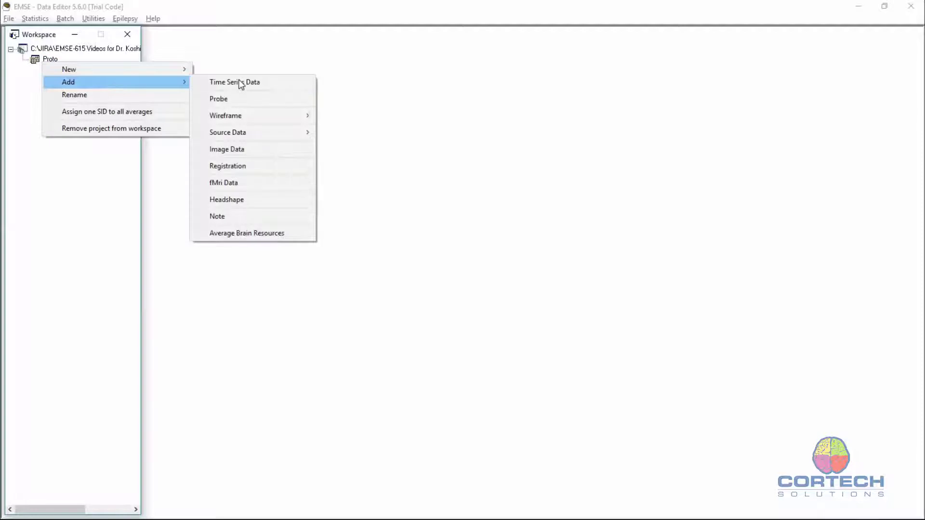
left_click(239, 82)
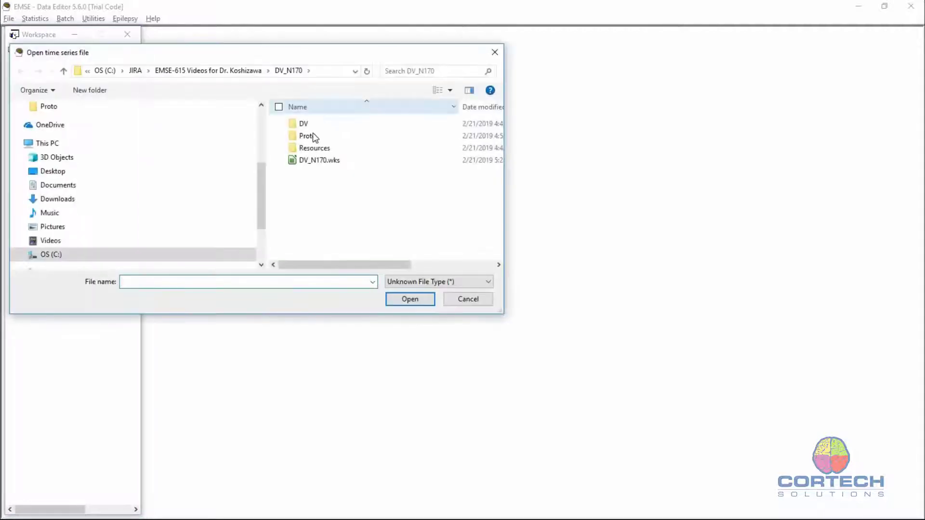
double_click(311, 138)
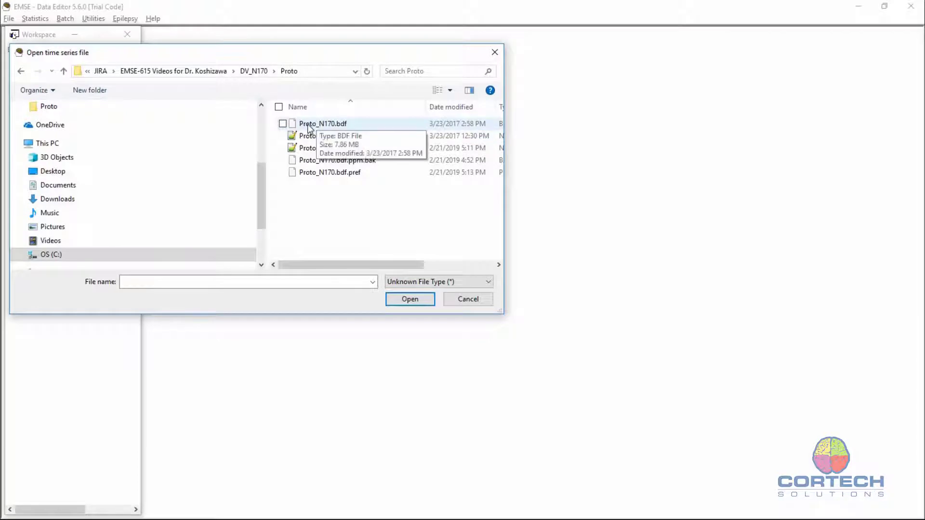
double_click(322, 123)
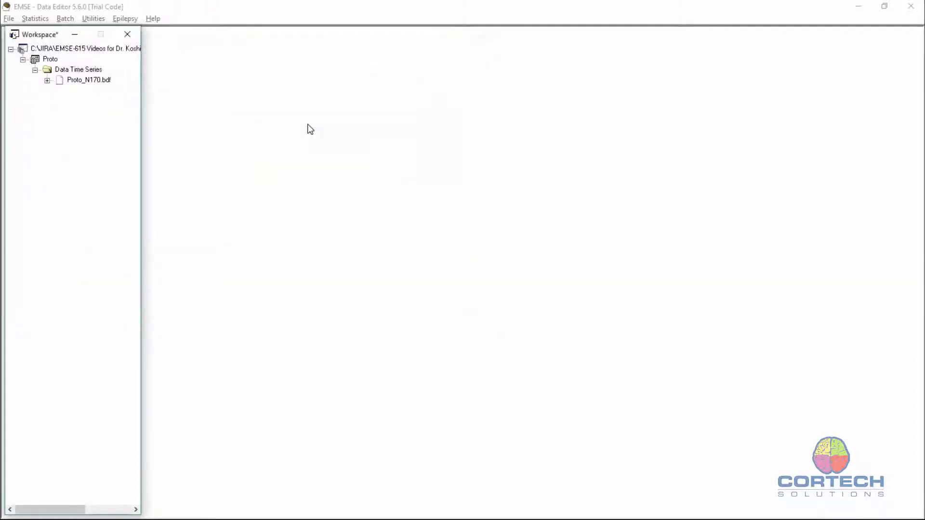
double_click(90, 81)
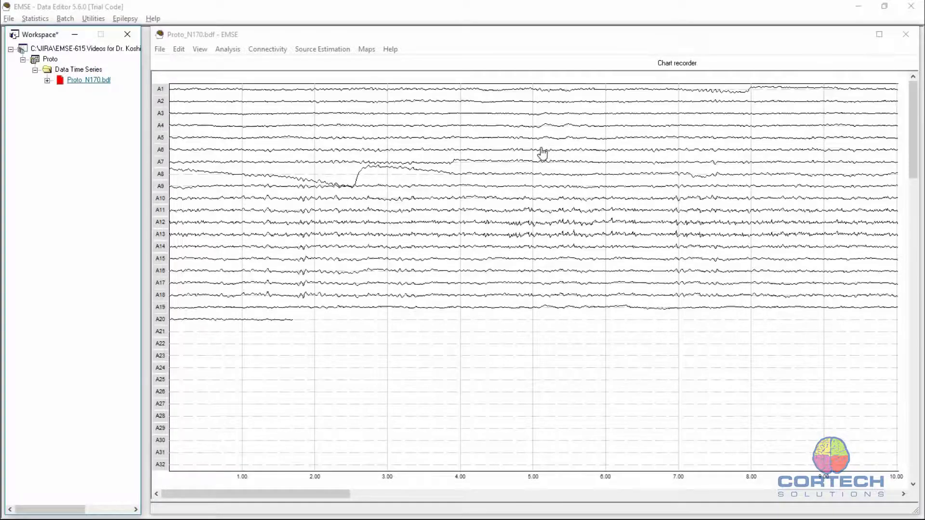
left_click(540, 152)
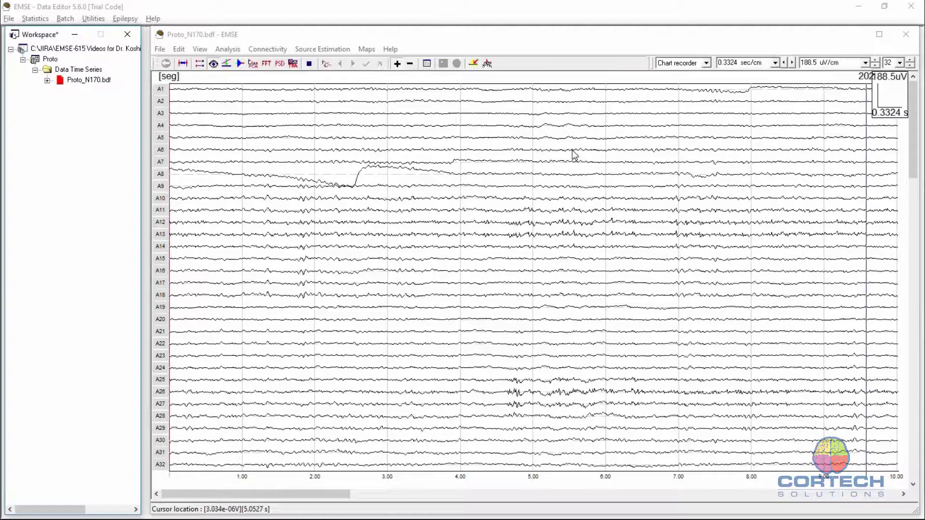
Inspect the Probe in PPM preprocessing properties, checking the coordinates of sensors A13 and A17, and close the sensor dialog without changes
left_click(240, 68)
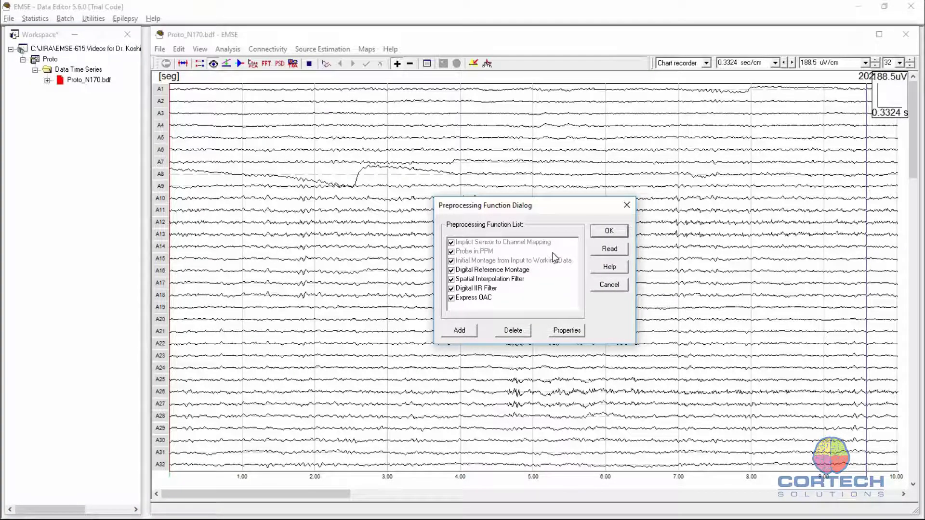
left_click(475, 253)
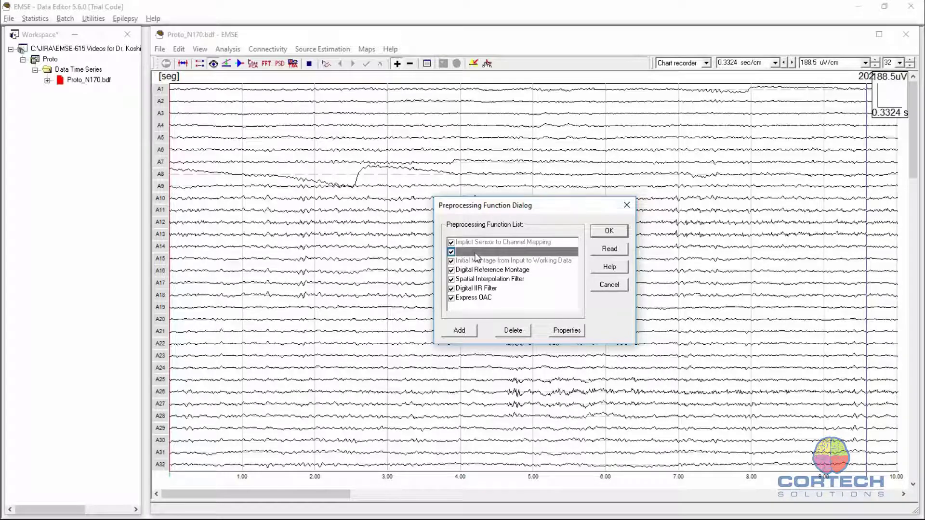
left_click(564, 332)
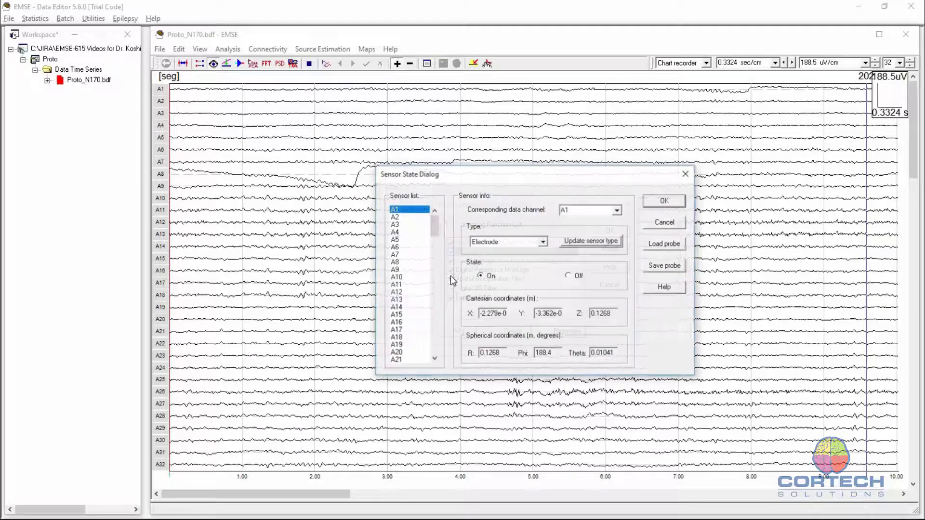
scroll(436, 249, "down", 20)
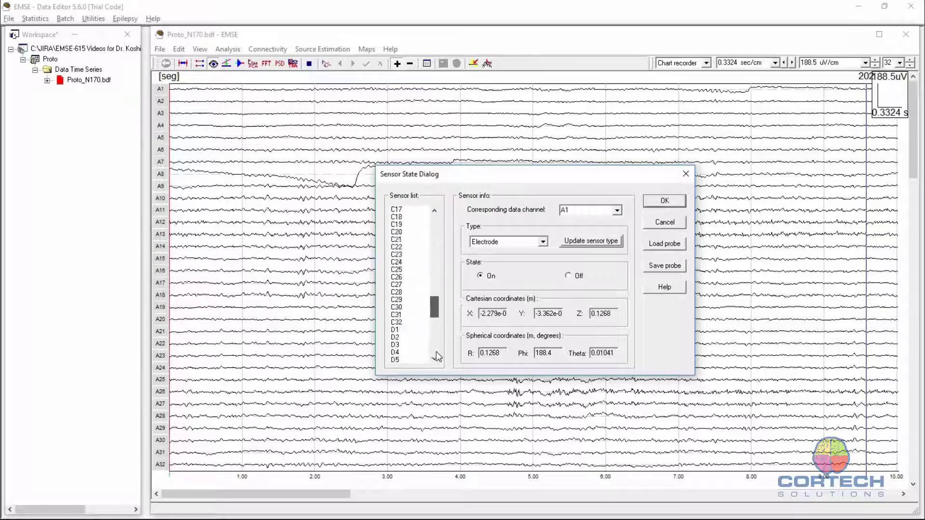
scroll(441, 326, "up", 3)
scroll(442, 232, "up", 20)
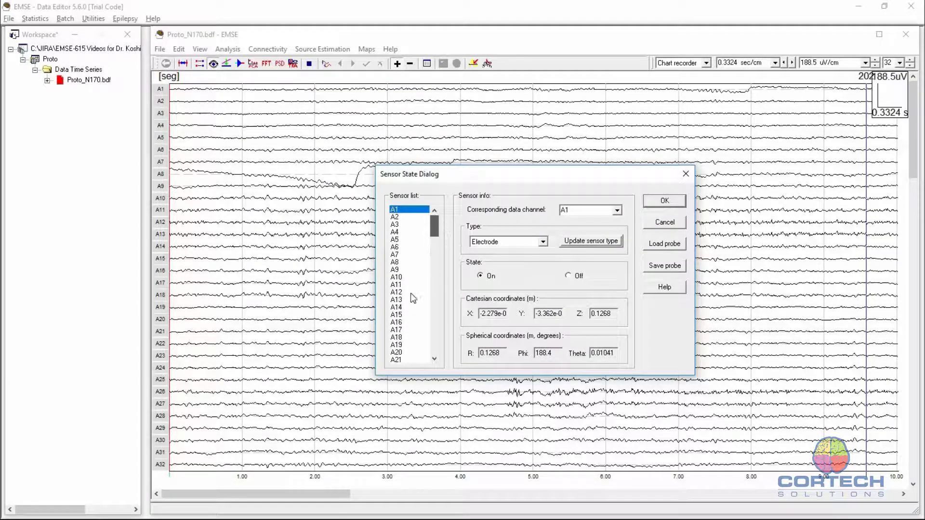
left_click(397, 300)
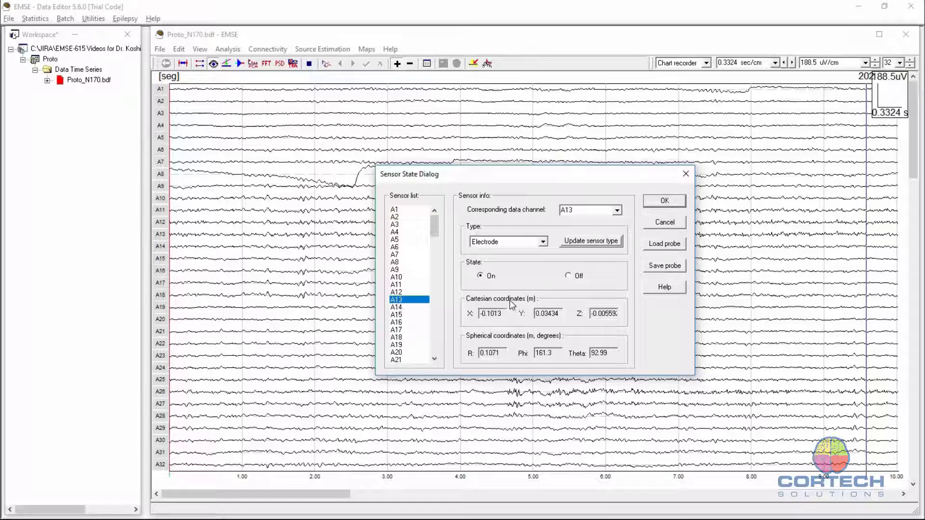
left_click(396, 331)
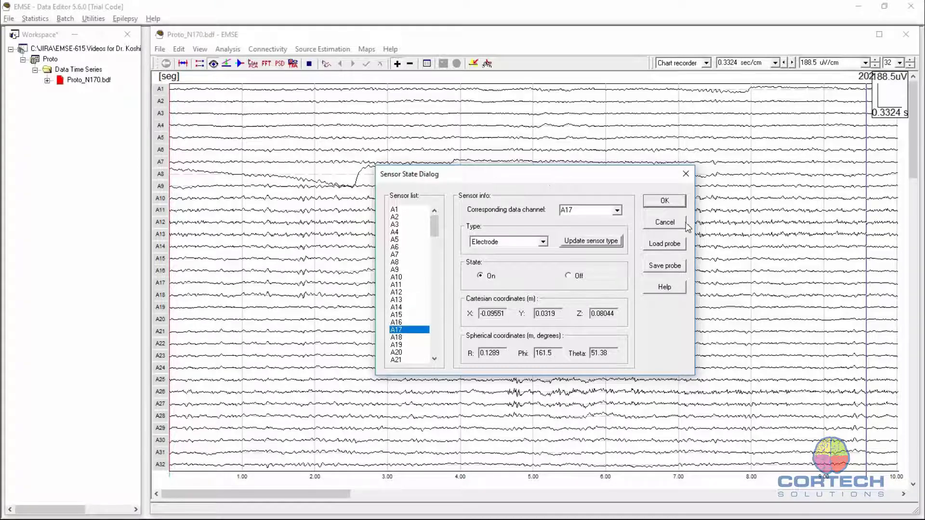
left_click(671, 224)
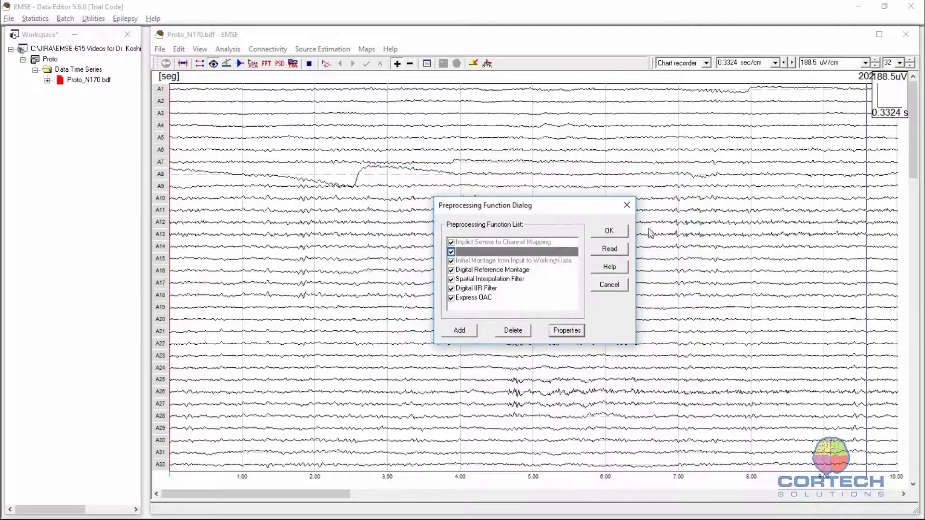
Inspect the channels included in the Digital Reference Montage properties and close them without changes
left_click(503, 273)
left_click(571, 331)
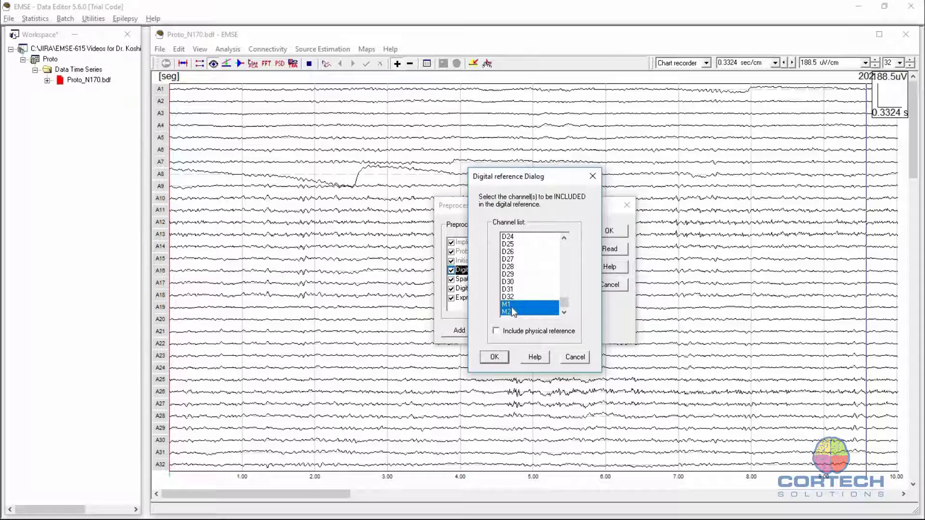
left_click(576, 357)
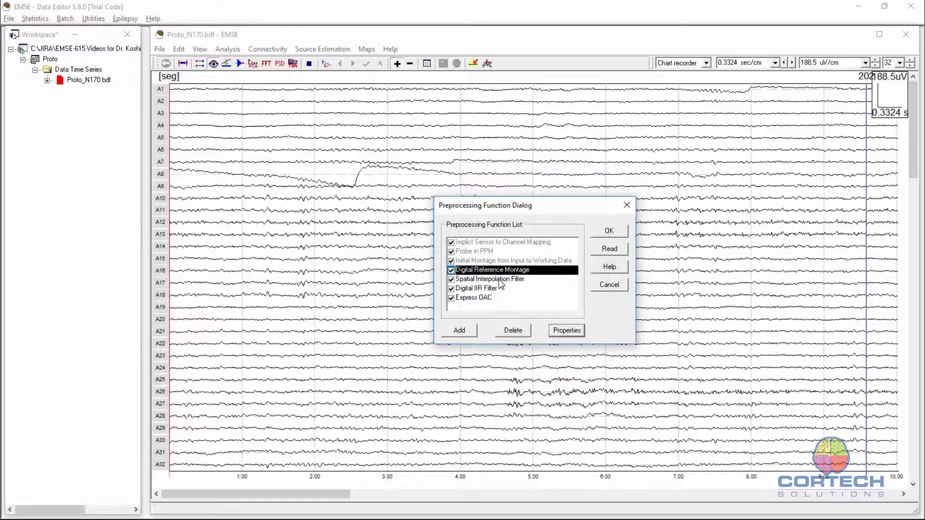
Review which channels the Spatial Interpolation Filter reconstructs, checking the whole channel list, and close it without changes
left_click(500, 280)
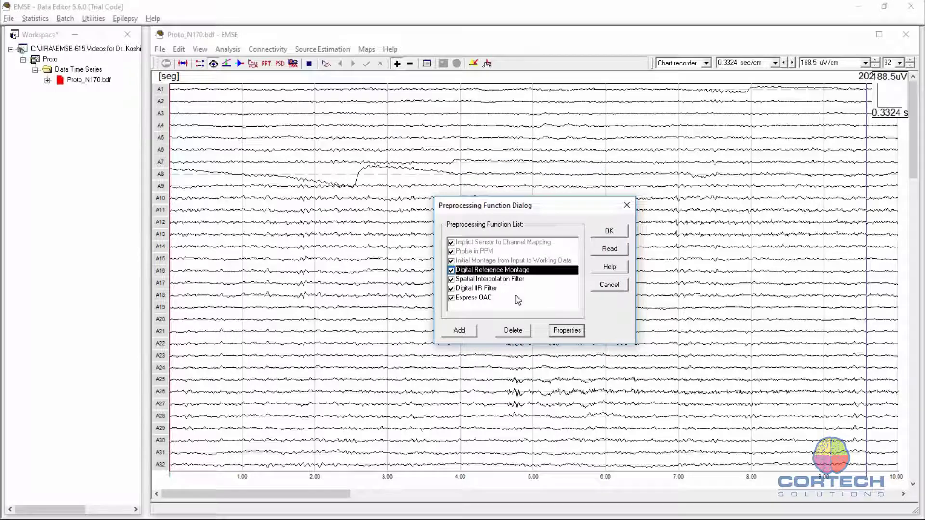
left_click(574, 332)
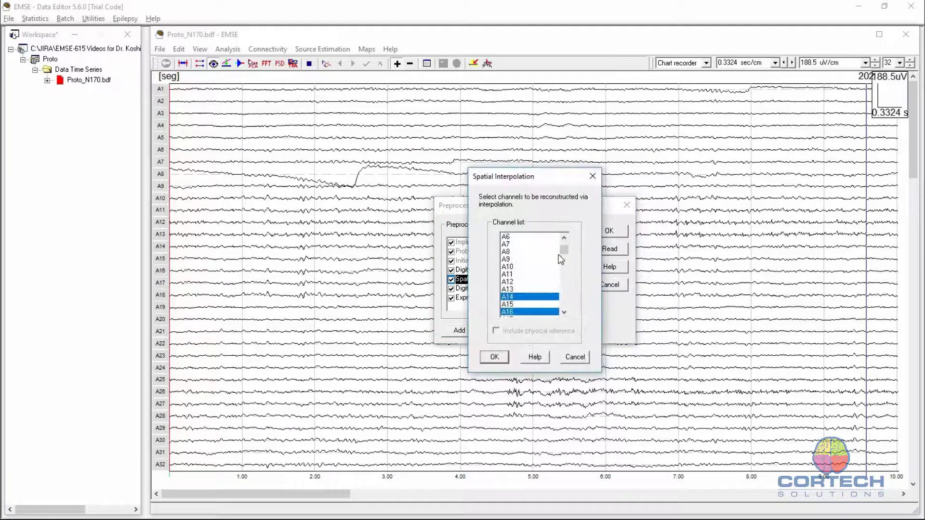
scroll(565, 254, "down", 2)
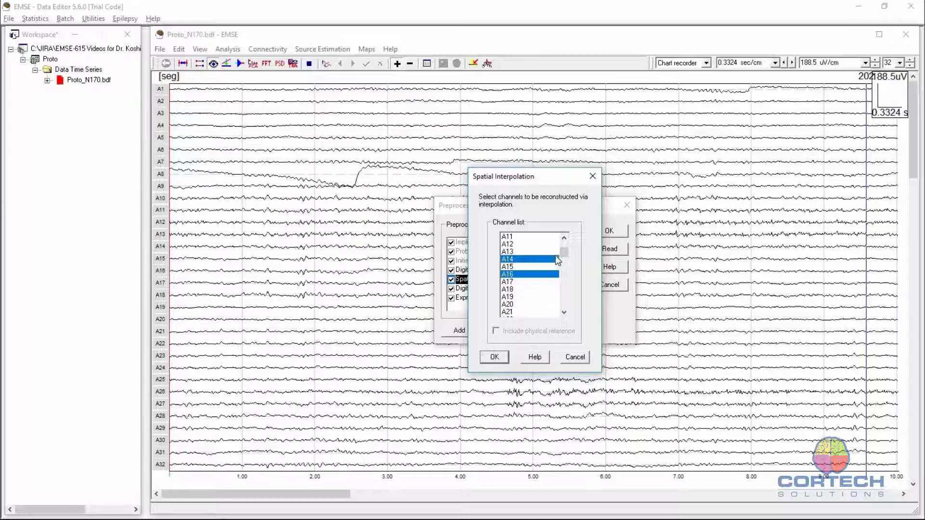
scroll(566, 278, "up", 4)
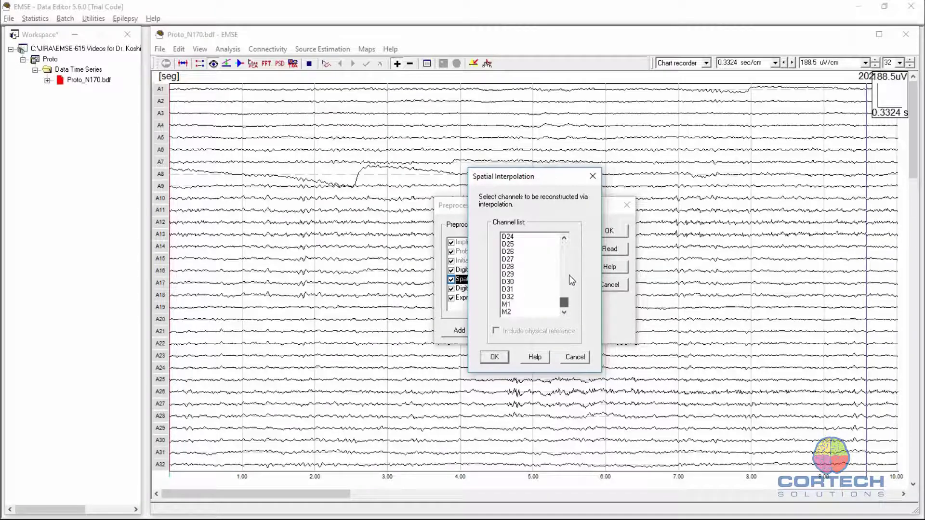
left_click(575, 357)
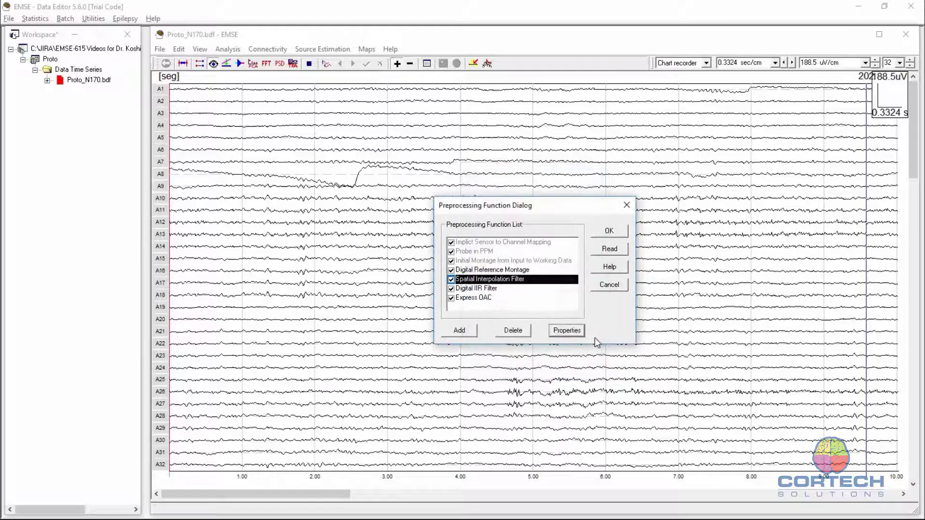
Inspect the Digital IIR Filter's type and cutoff settings, and close the filter and preprocessing dialogs without changes
left_click(460, 288)
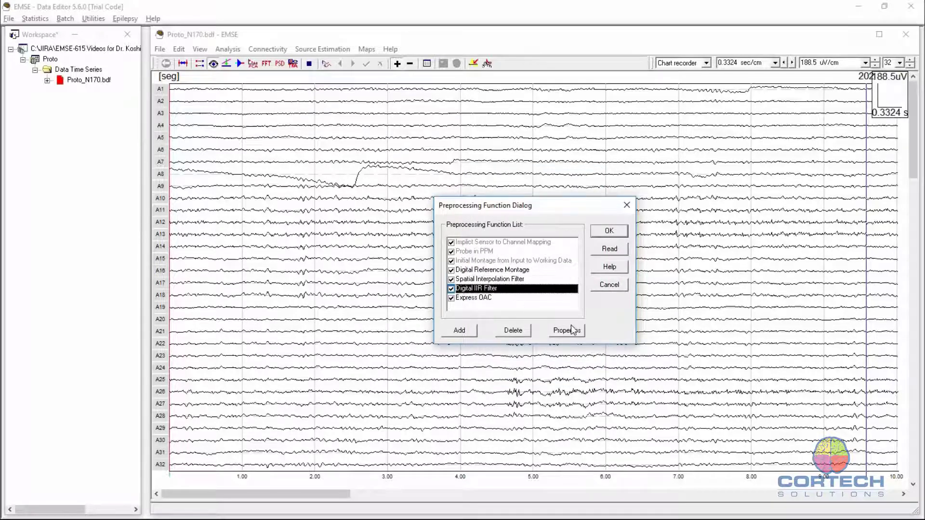
left_click(569, 332)
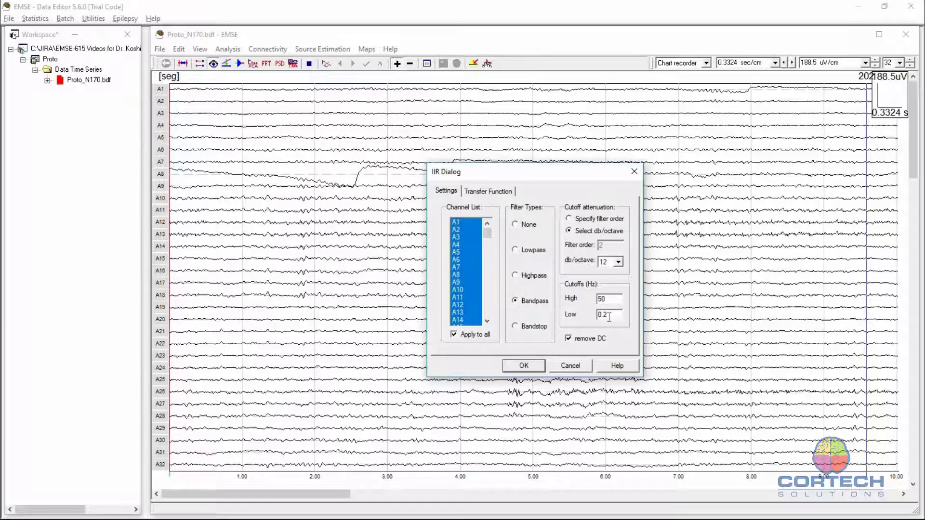
left_click(570, 367)
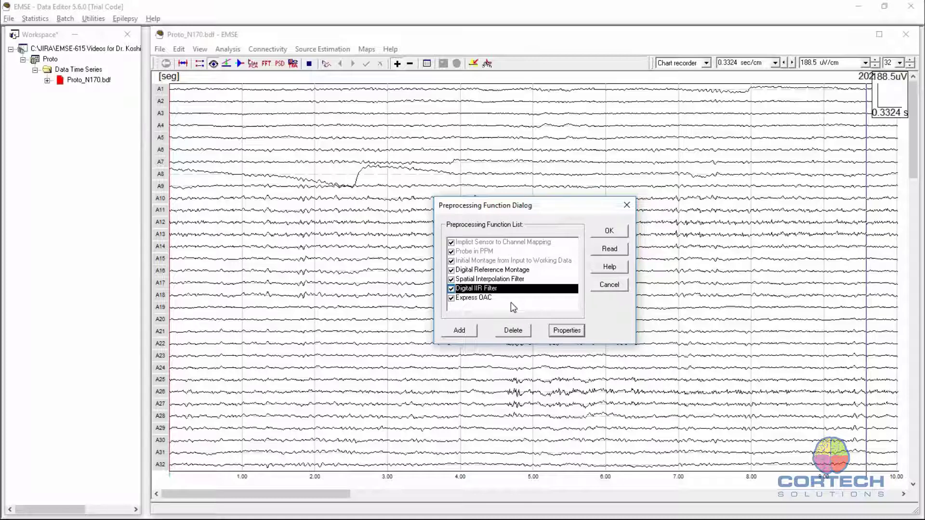
left_click(609, 285)
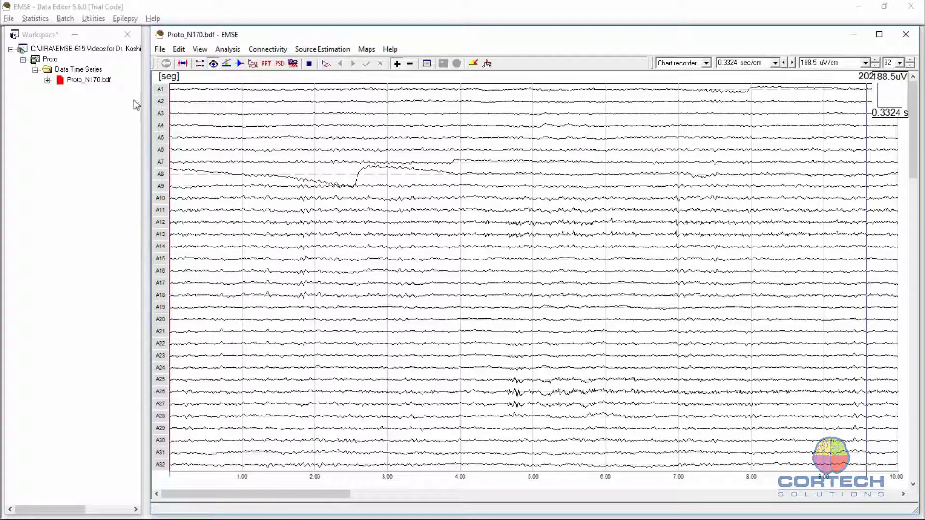
Unload Proto_N170.bdf and create a new project named DV in the workspace
right_click(77, 81)
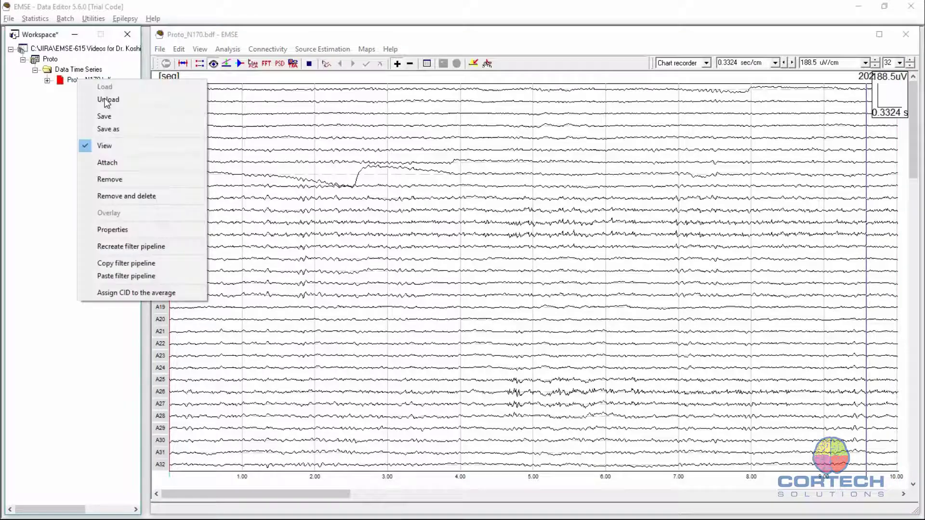
left_click(107, 99)
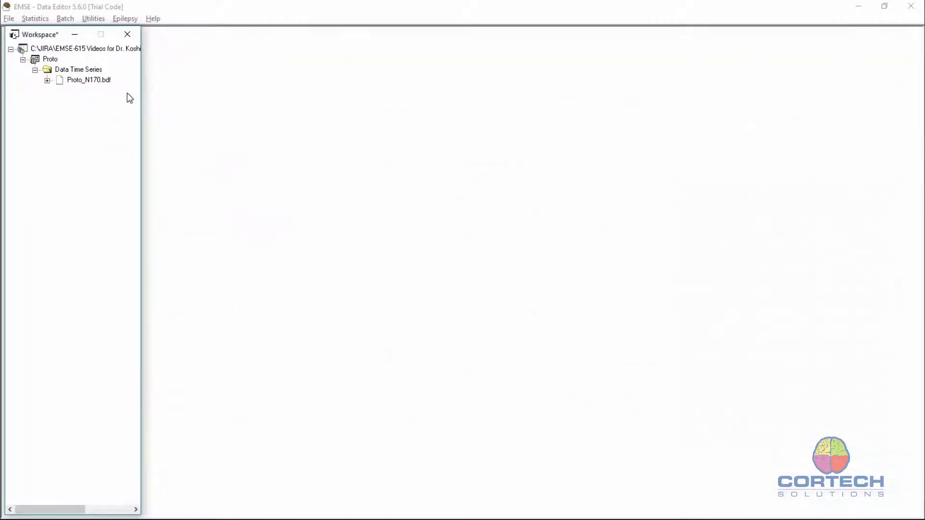
right_click(60, 49)
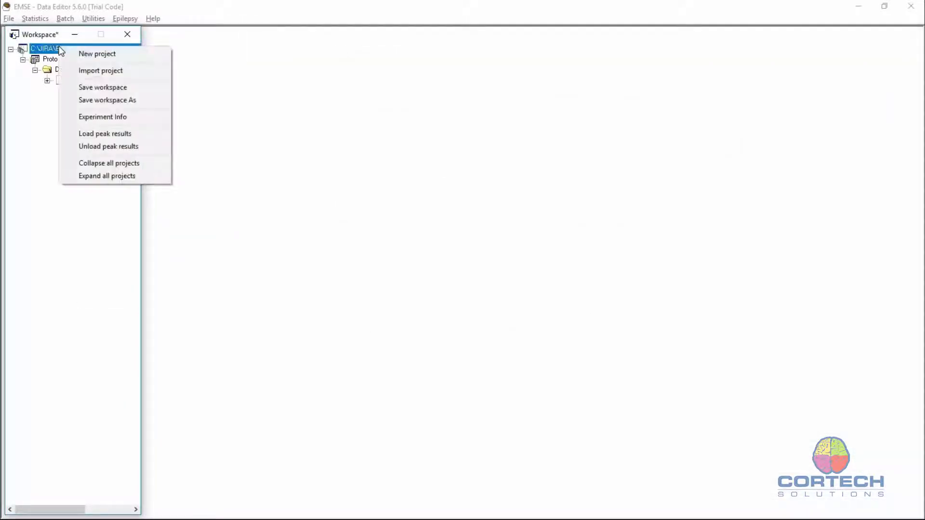
left_click(97, 54)
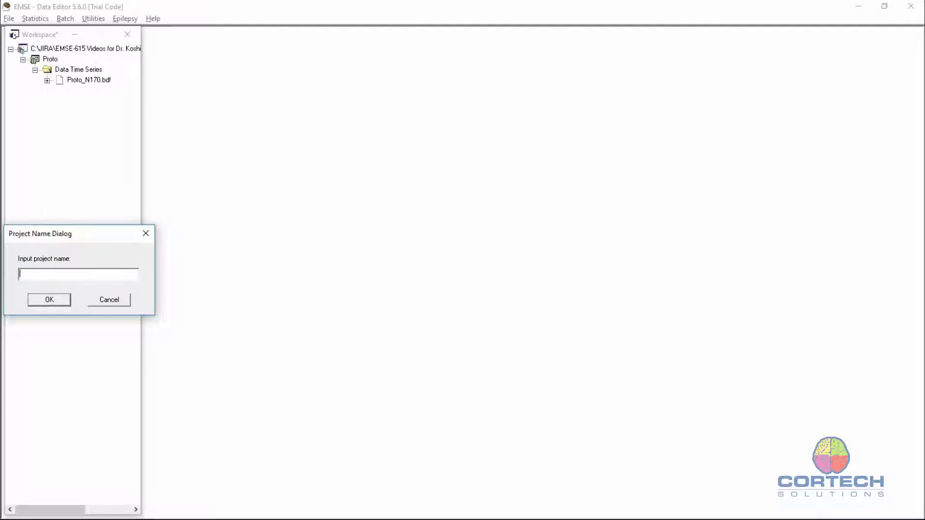
type("DV")
left_click(50, 299)
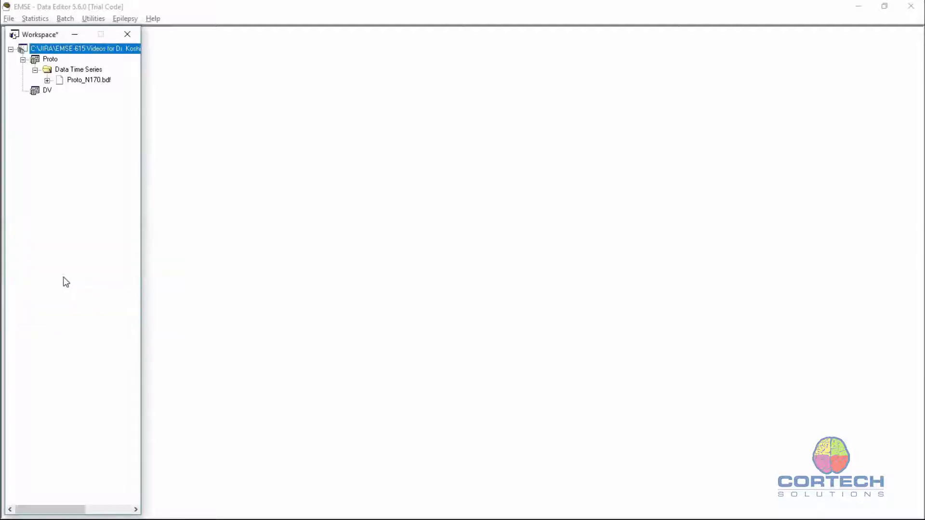
Add DV_S01_N170_Rep01.bdf through DV_S01_N170_Rep07.bdf from the DV\S01 folder to the DV project as time series data and save the workspace
right_click(46, 91)
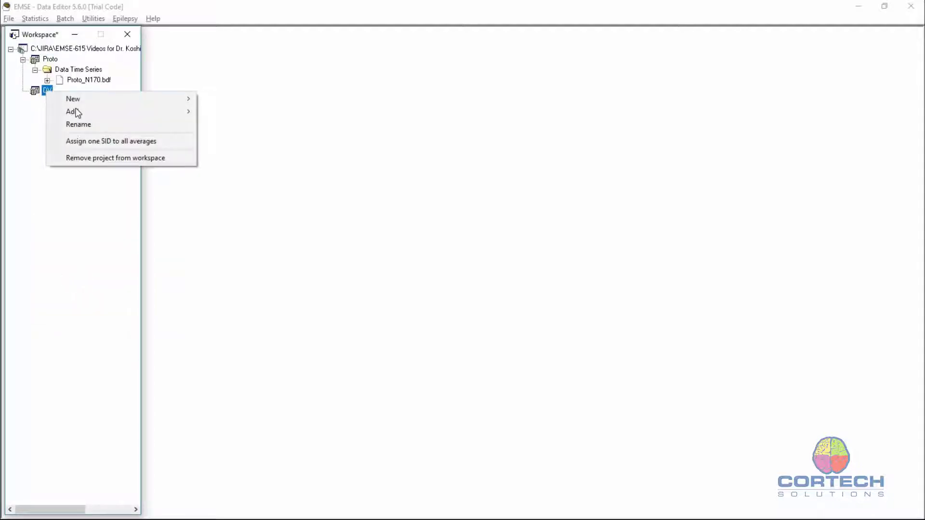
mouse_move(77, 112)
left_click(266, 115)
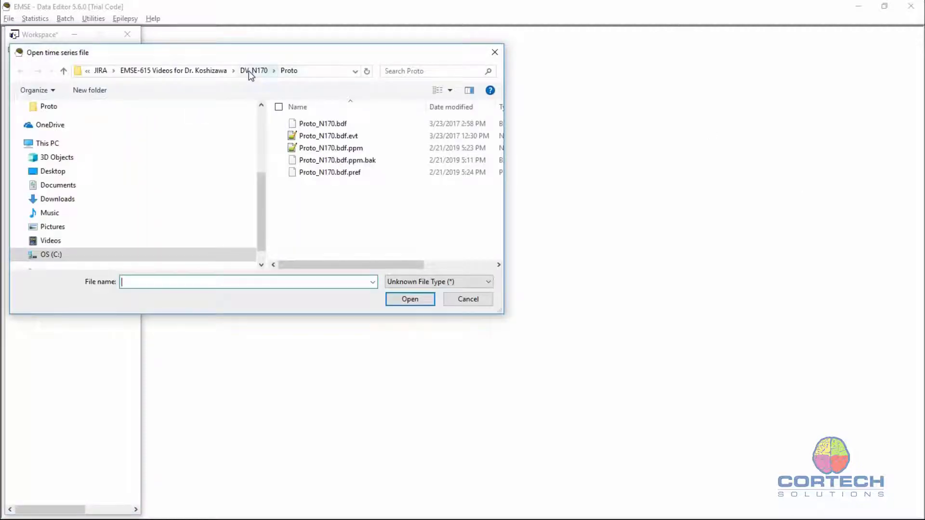
left_click(249, 71)
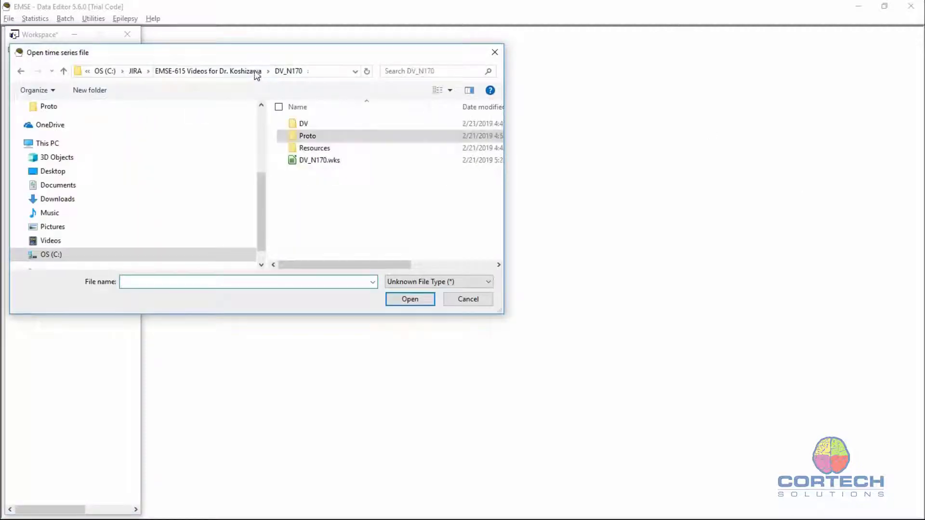
double_click(310, 123)
double_click(311, 123)
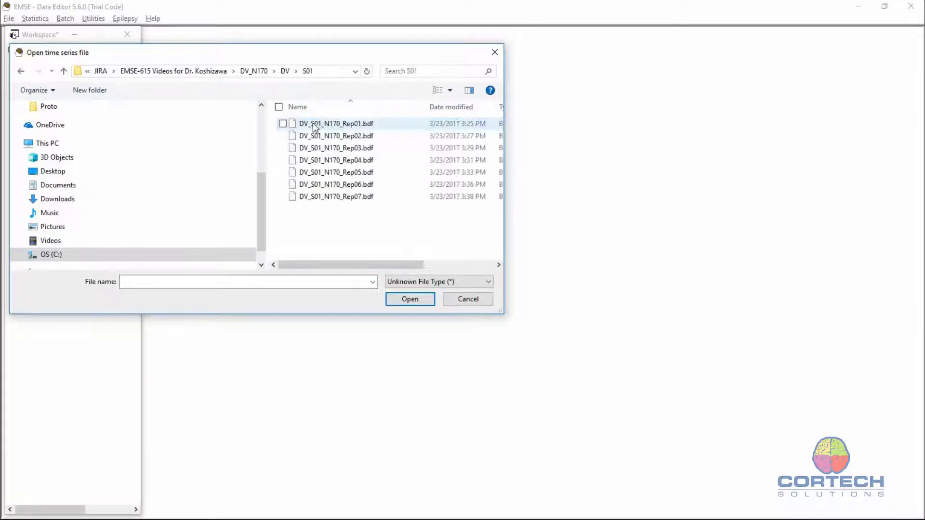
left_click(303, 124)
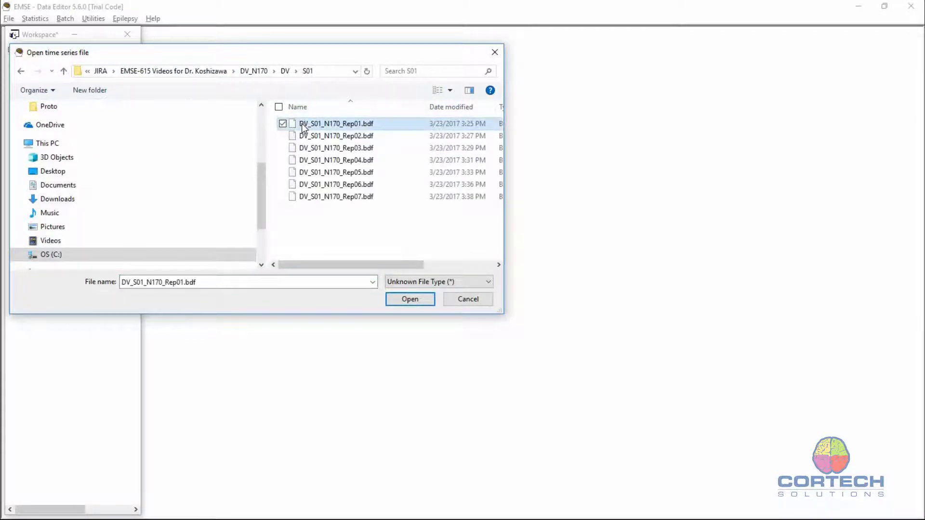
left_click(305, 202, "shift")
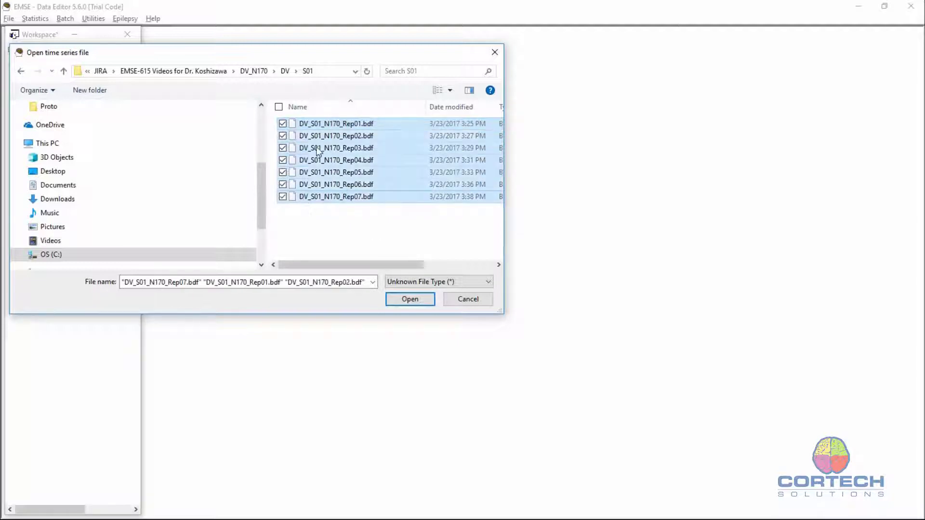
left_click(419, 299)
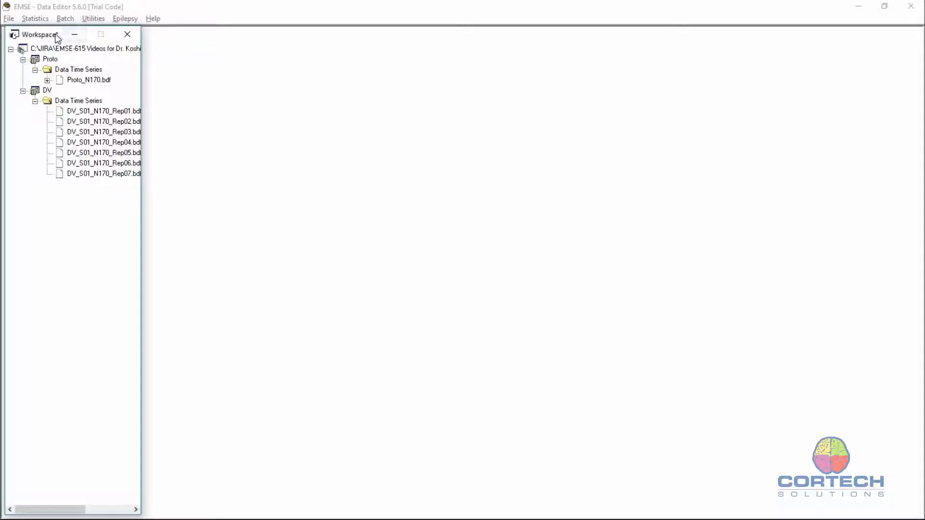
left_click(7, 19)
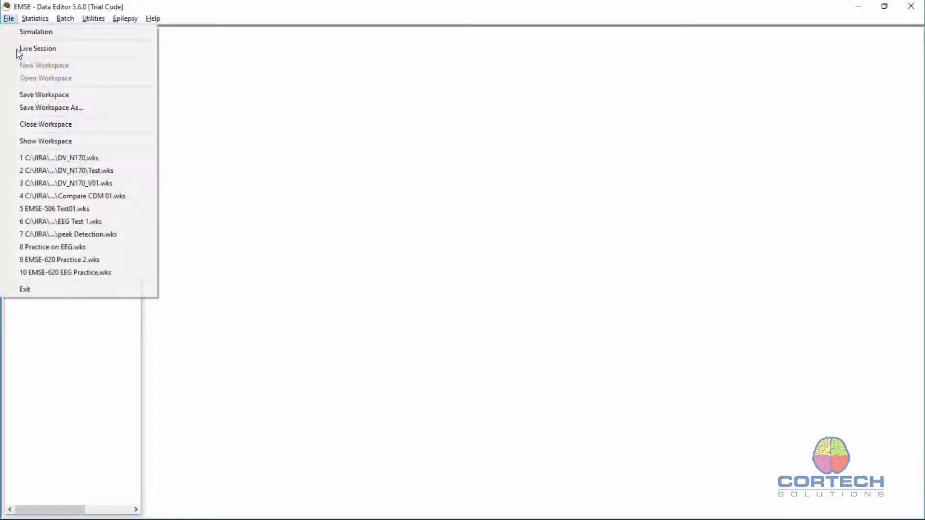
left_click(30, 93)
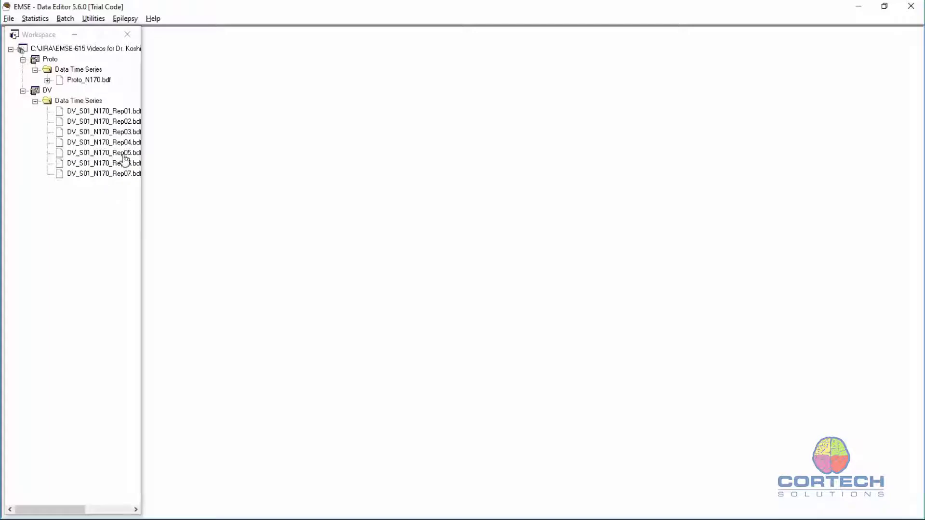
Start a continuous-data file concatenation and include all recordings of the DV project
left_click(93, 22)
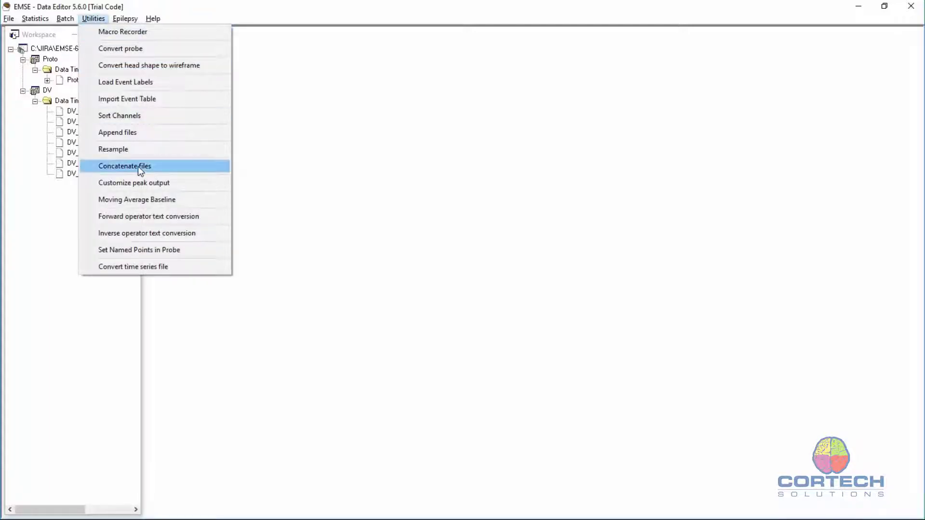
left_click(165, 165)
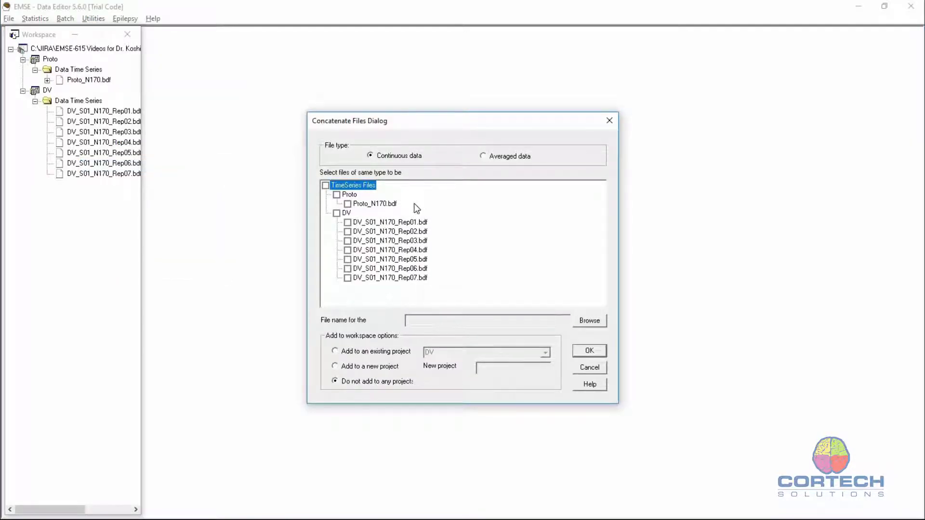
left_click(337, 214)
Output the concatenation as EMSE Meta file DV_S01_N170 in the DV_N170 folder and add it to the existing DV project
left_click(592, 321)
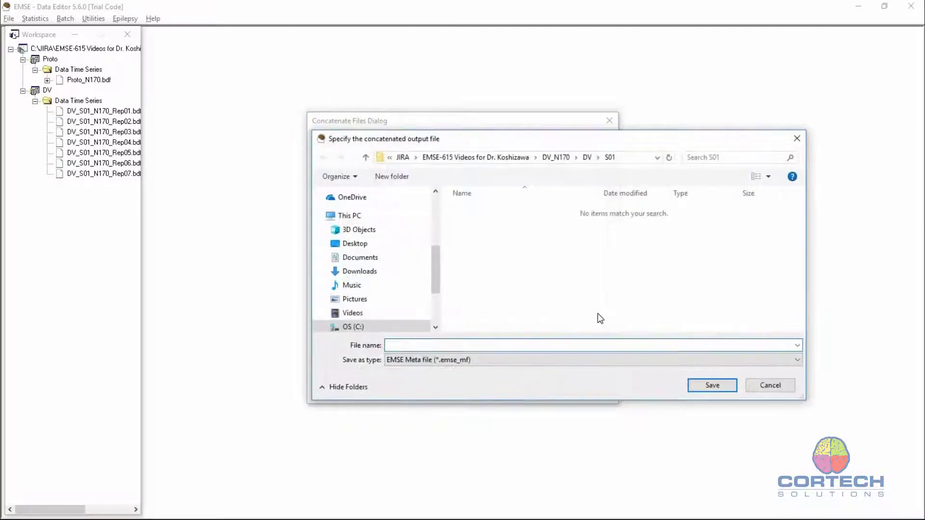
left_click(556, 158)
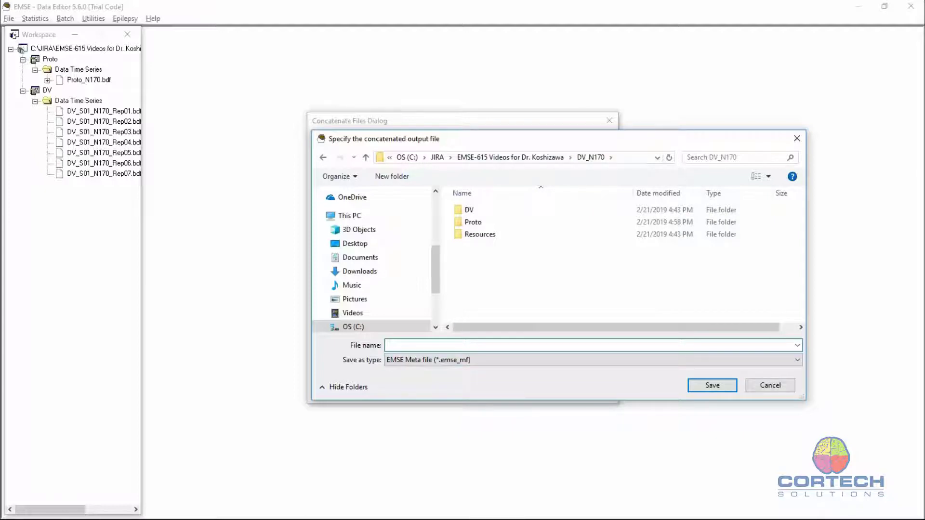
type("DV_")
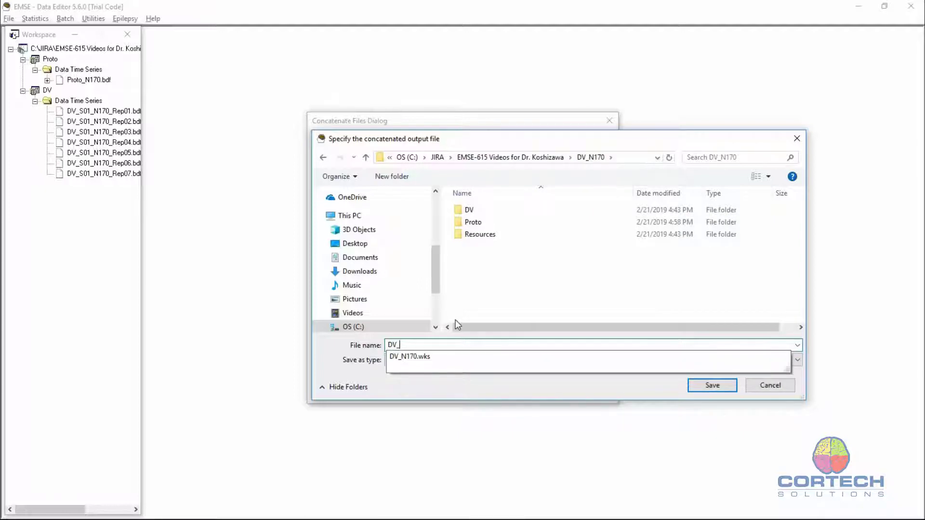
type("S01")
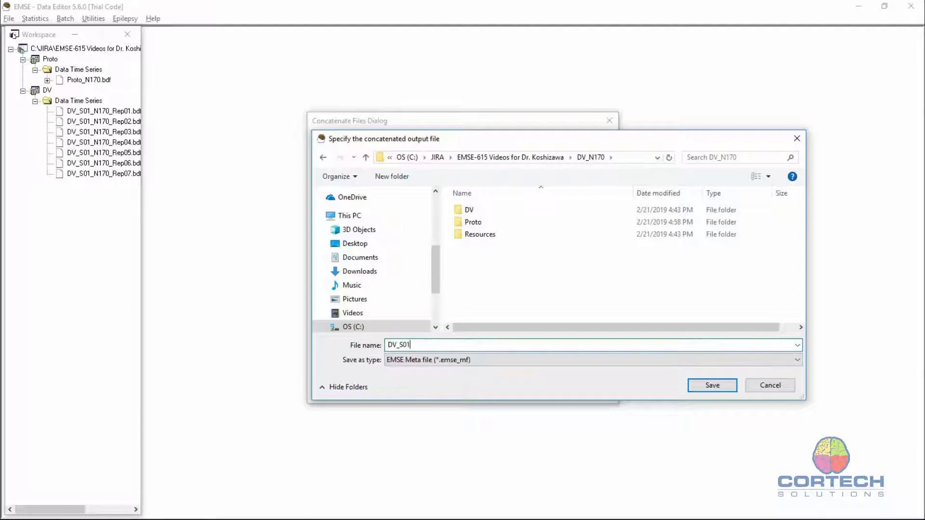
type("_N170")
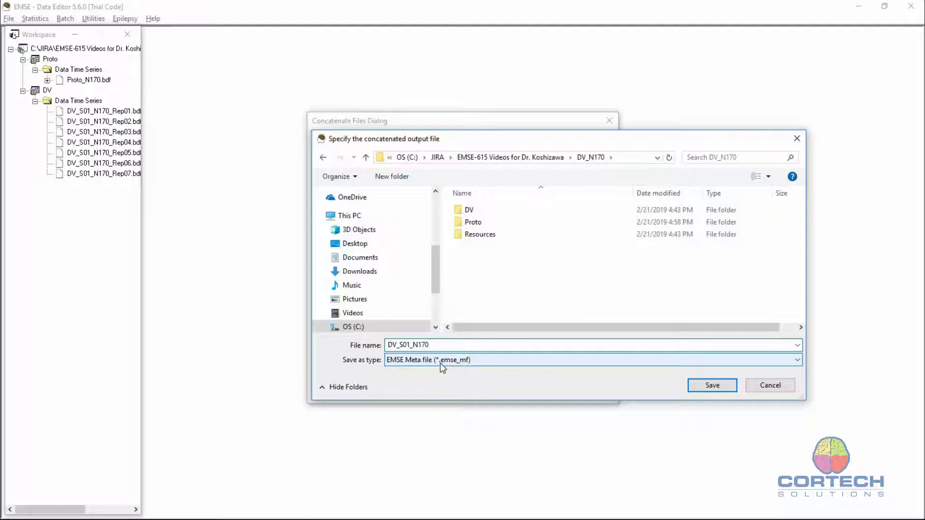
left_click(712, 387)
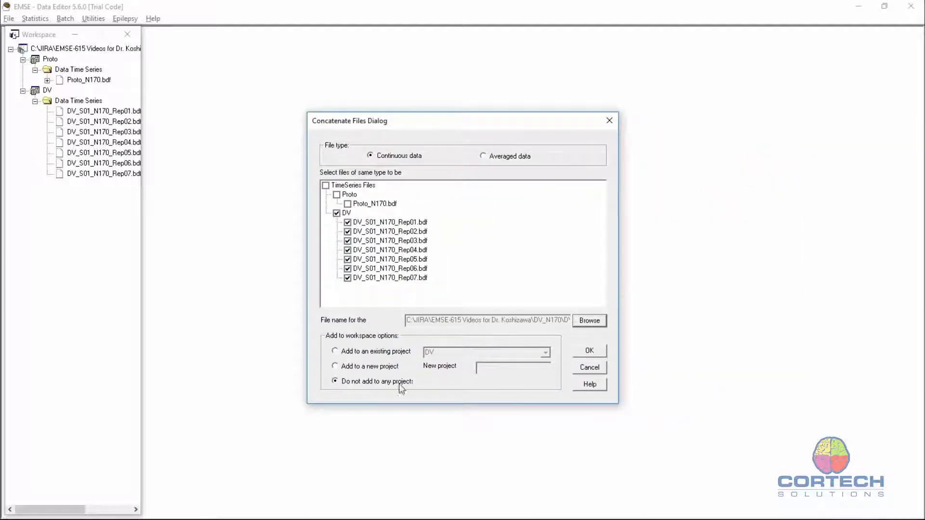
left_click(336, 352)
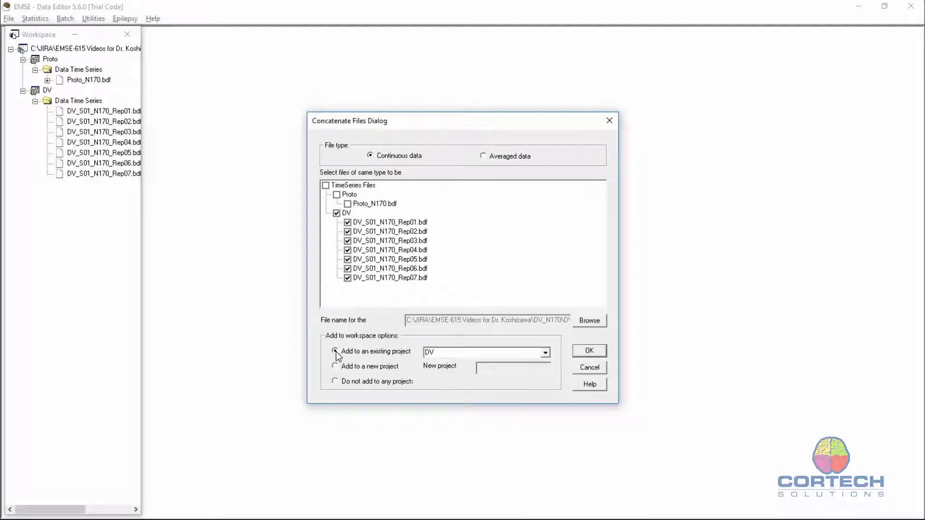
left_click(590, 352)
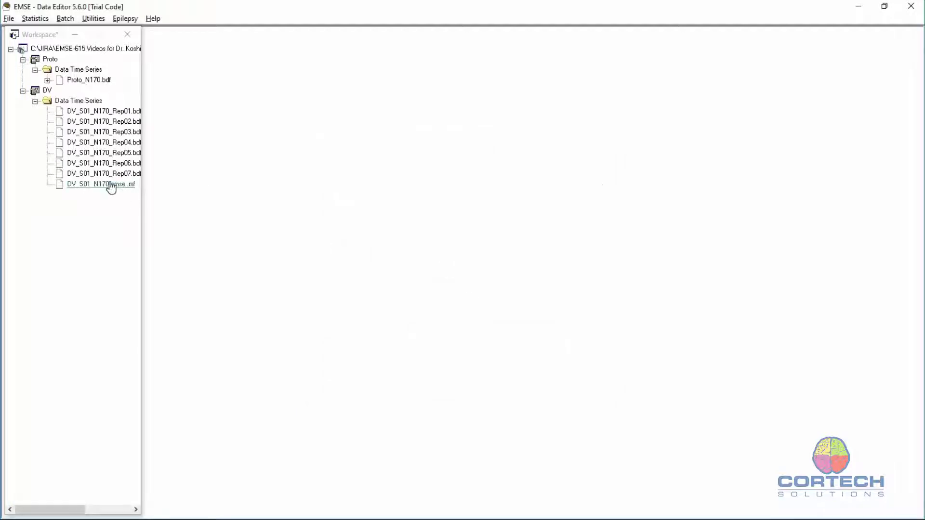
Look at the contents of the DV_N170 folder in File Explorer and return to EMSE
key("alt+Tab")
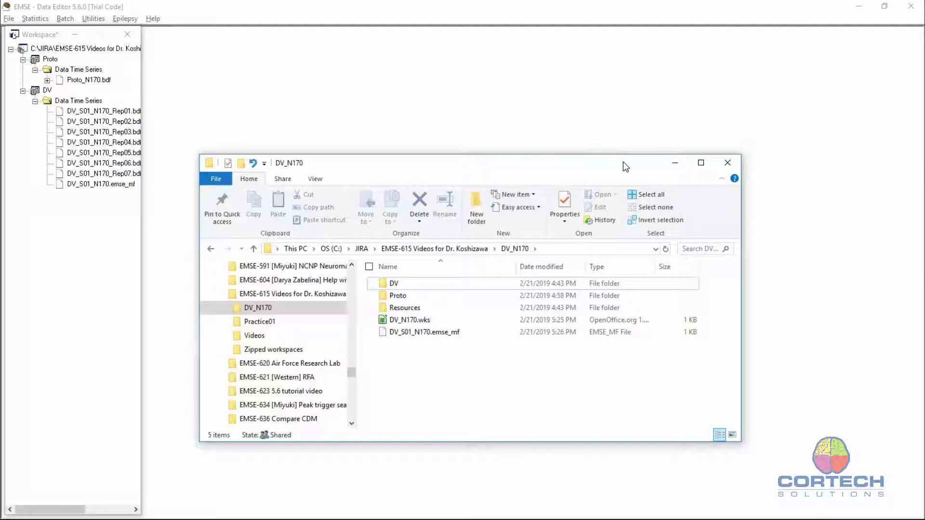
key("alt+Tab")
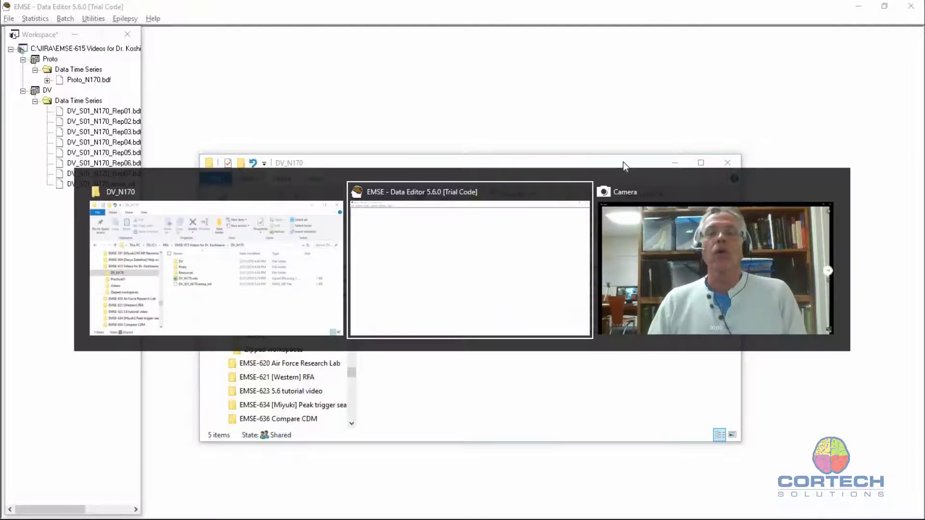
Copy the filter pipeline of Proto_N170.bdf to DV_S01_N170.emse_mf and save the workspace
right_click(93, 83)
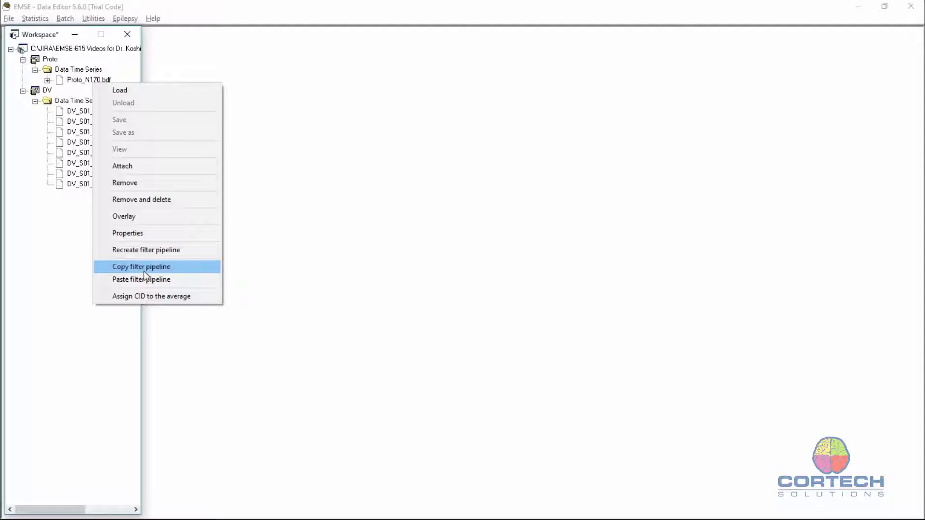
left_click(142, 269)
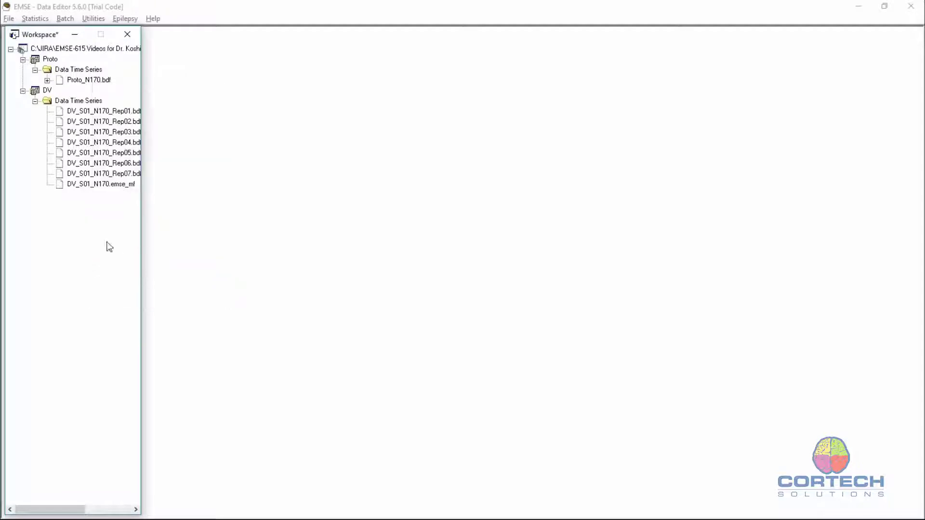
left_click(91, 187)
right_click(90, 187)
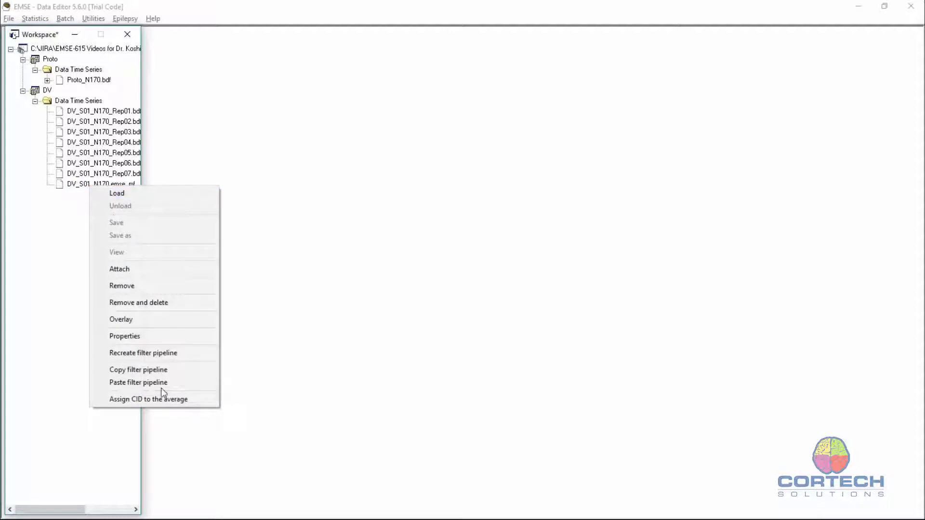
left_click(131, 382)
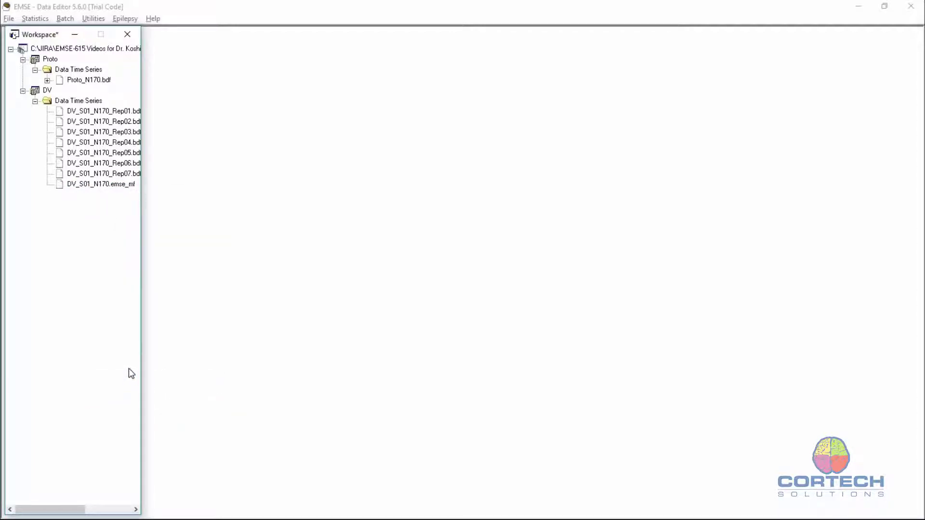
left_click(9, 19)
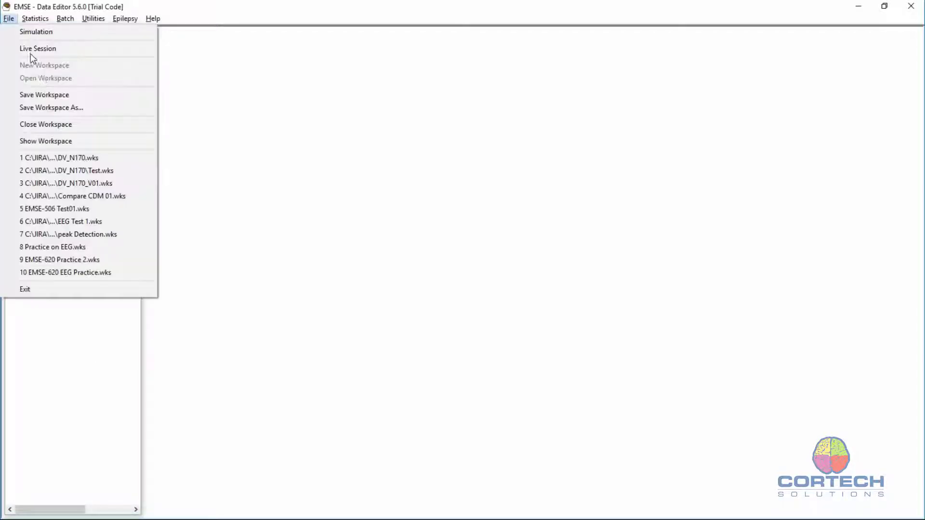
left_click(44, 94)
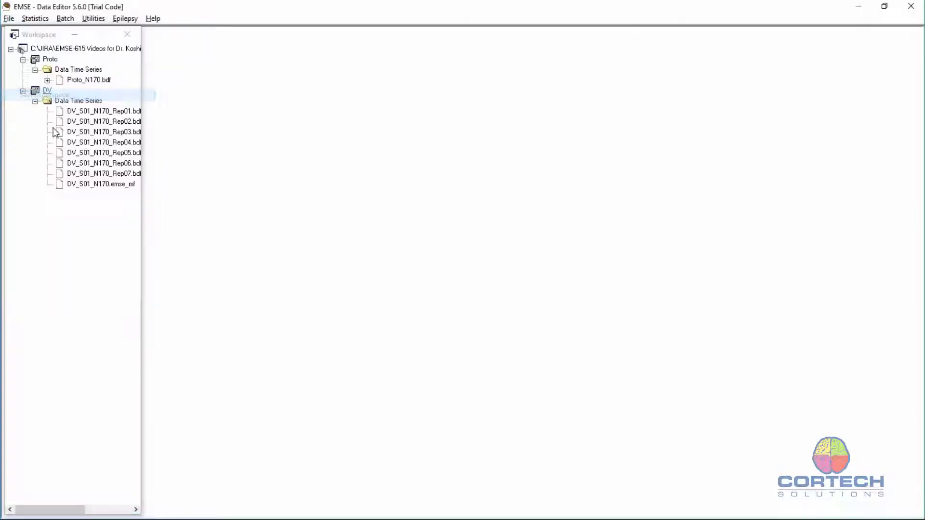
Load DV_S01_N170.emse_mf, show its event list for editing and sort the events by name
double_click(102, 187)
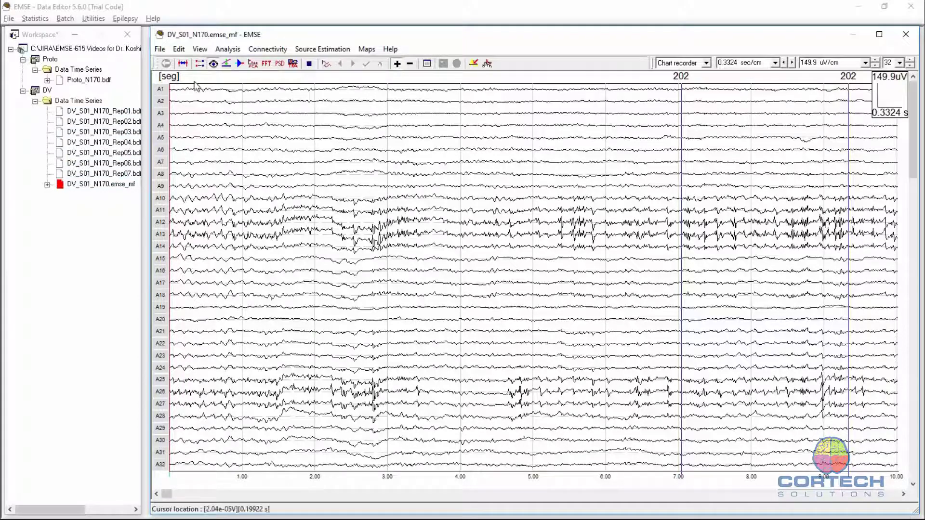
left_click(181, 50)
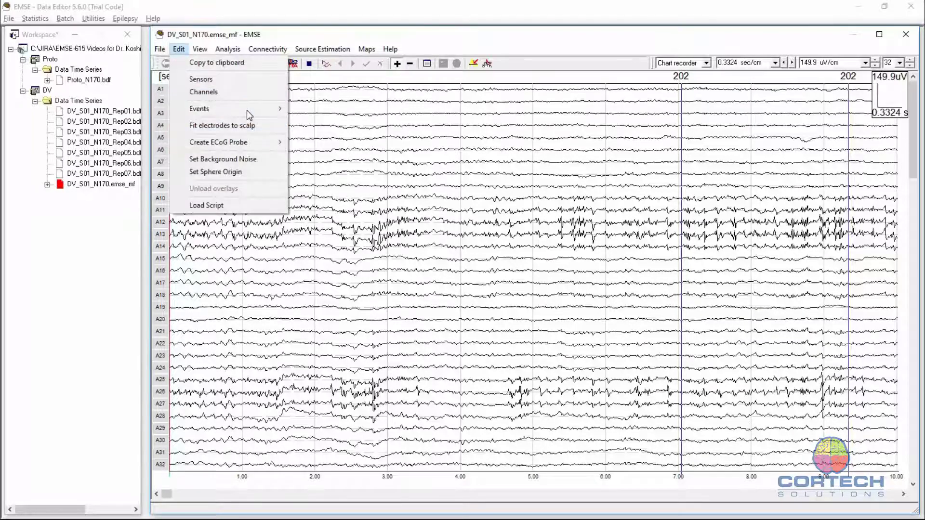
mouse_move(247, 110)
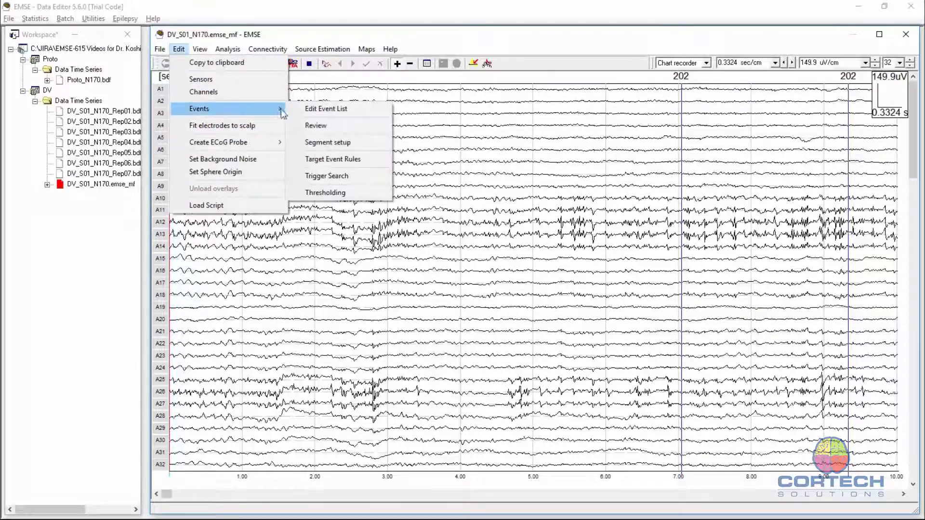
left_click(307, 110)
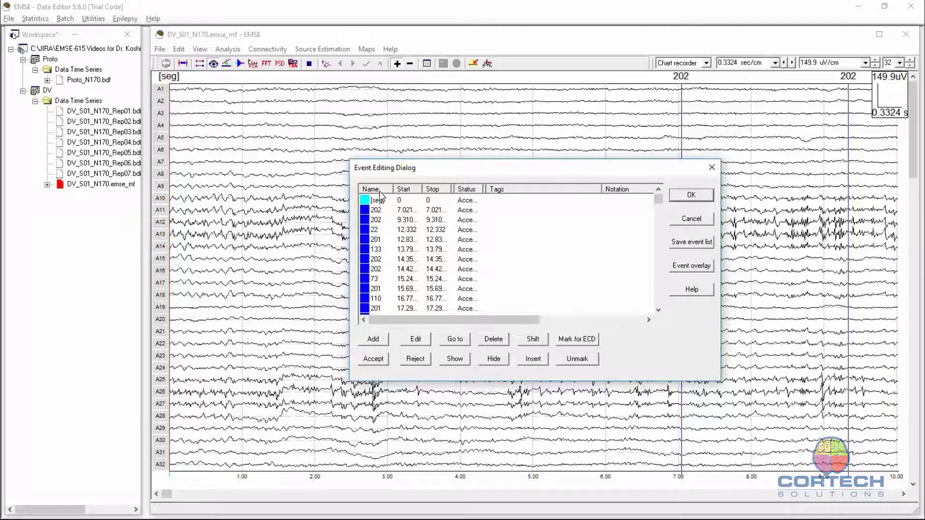
left_click(380, 192)
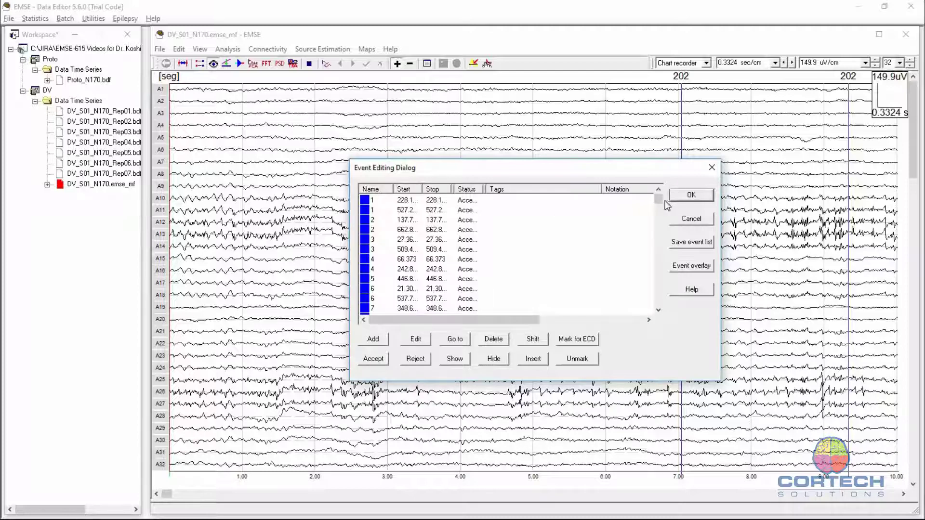
Go to the [seg] event at 107 s to examine the signals at that boundary, leaving the event list without changes
left_click_drag(659, 200, 660, 307)
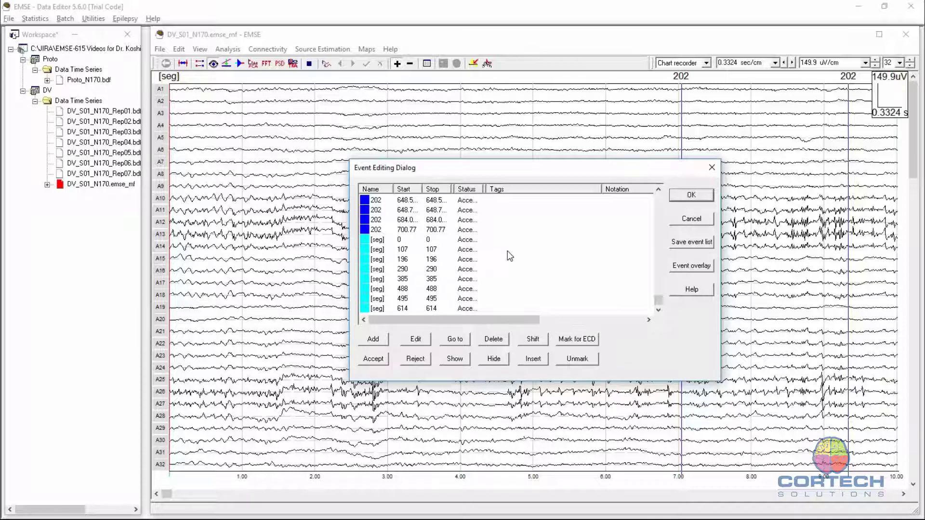
left_click(380, 251)
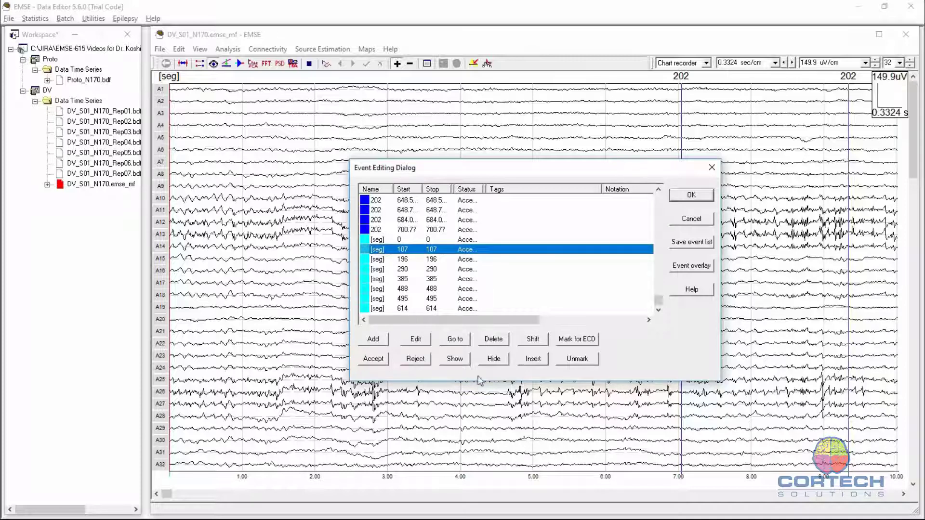
left_click(456, 340)
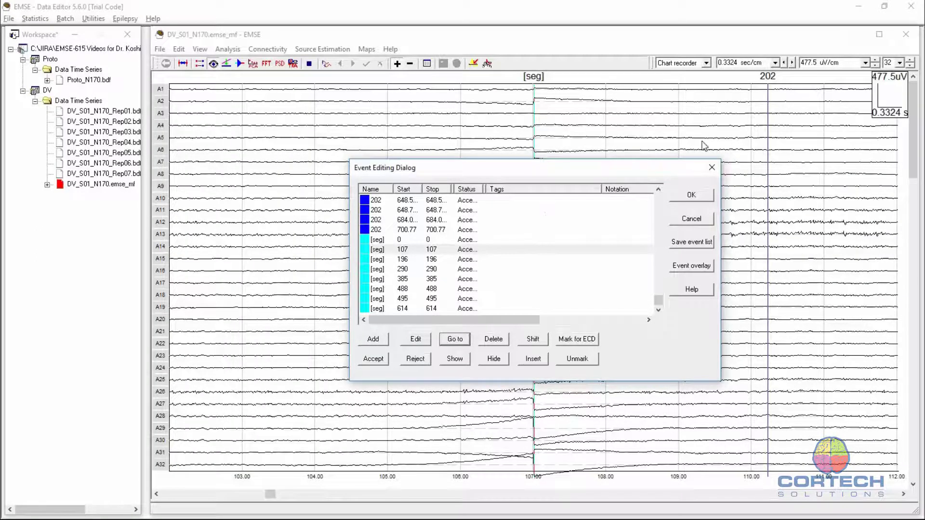
left_click_drag(645, 171, 468, 165)
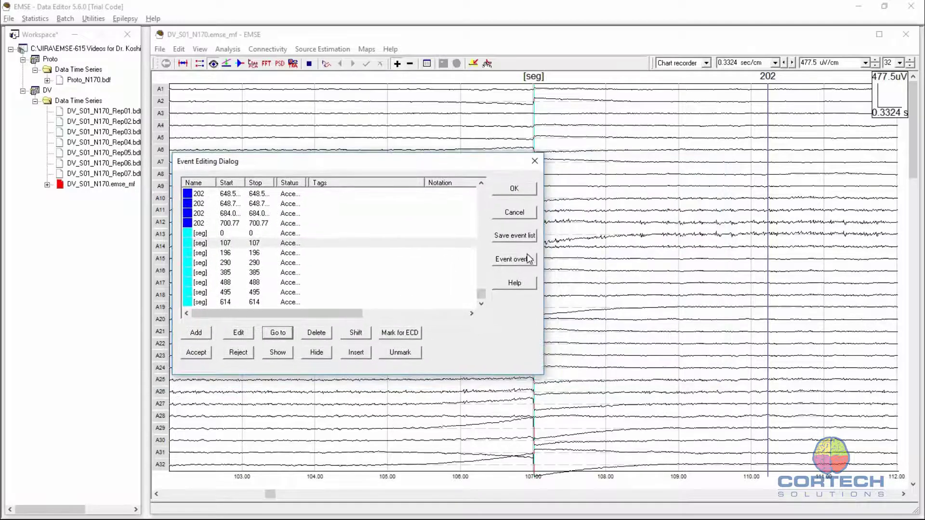
left_click(515, 213)
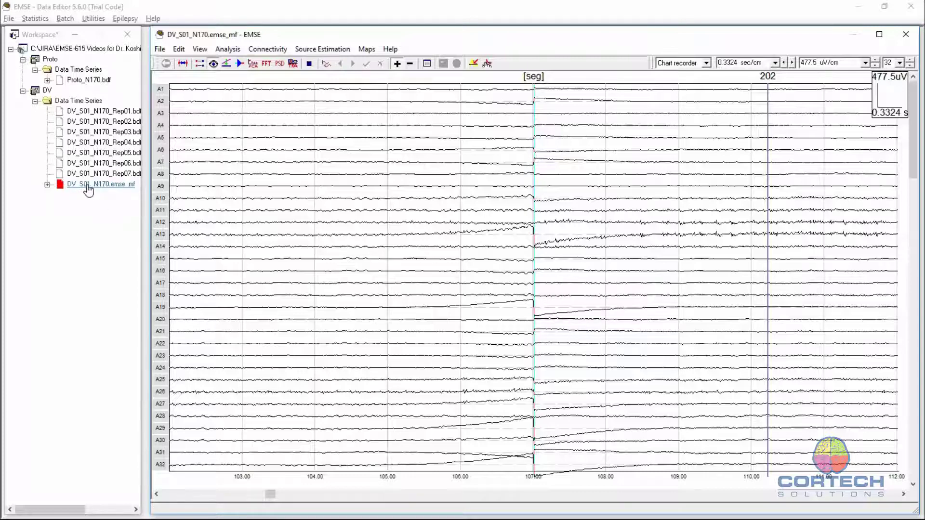
Review the preprocessing function list of DV_S01_N170.emse_mf without changing it and save the workspace
left_click(121, 120)
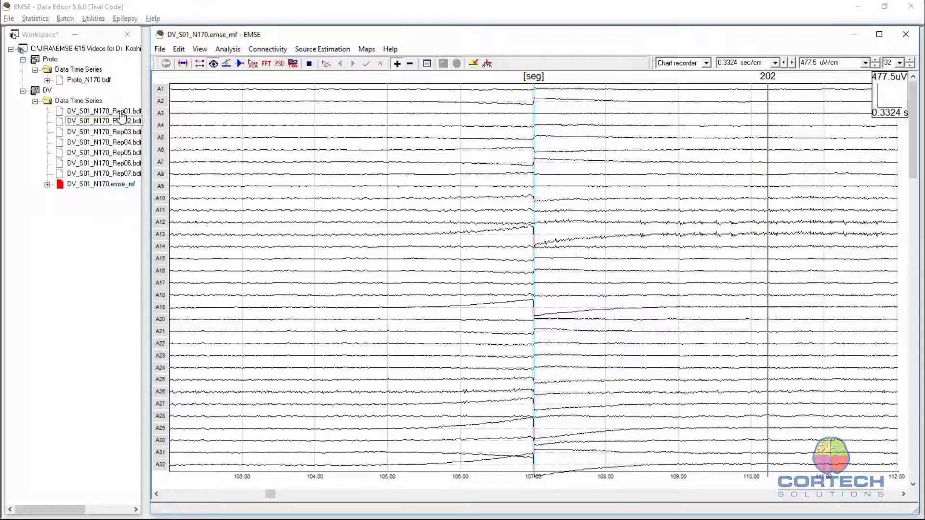
left_click(240, 64)
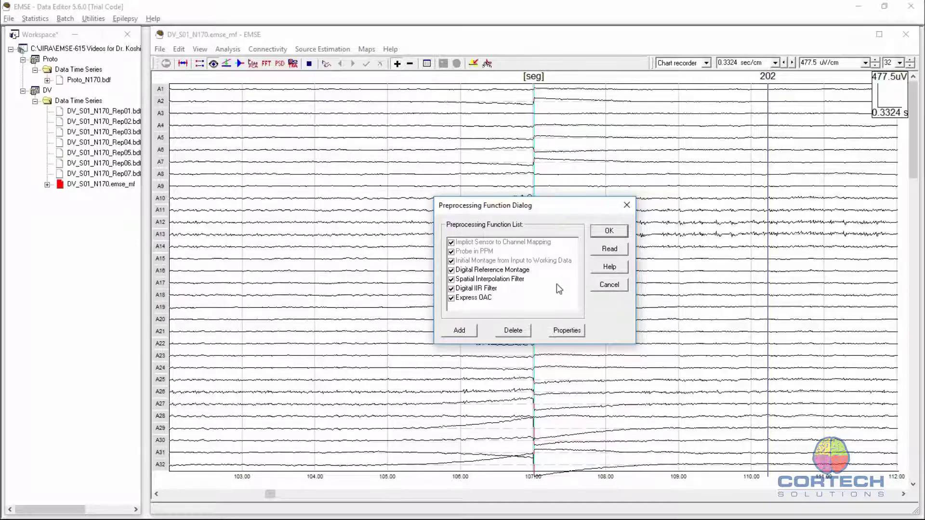
left_click(620, 285)
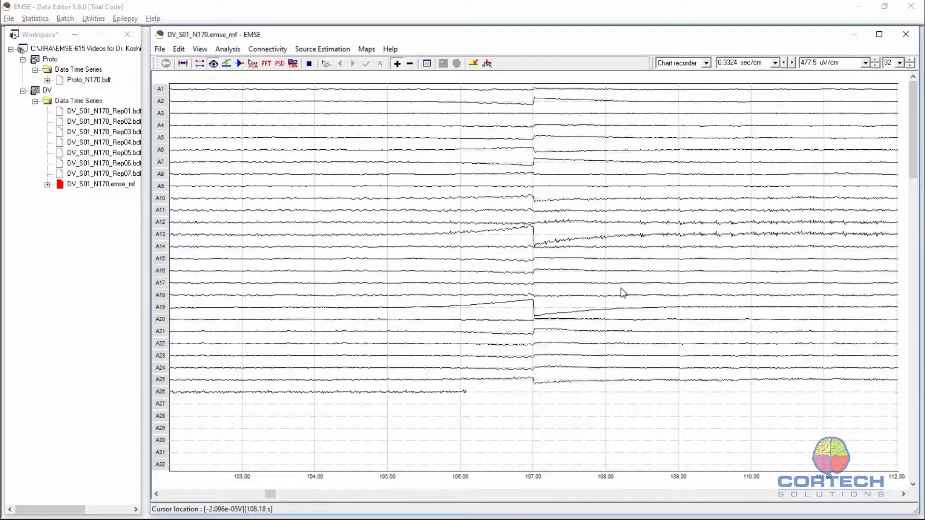
left_click(110, 213)
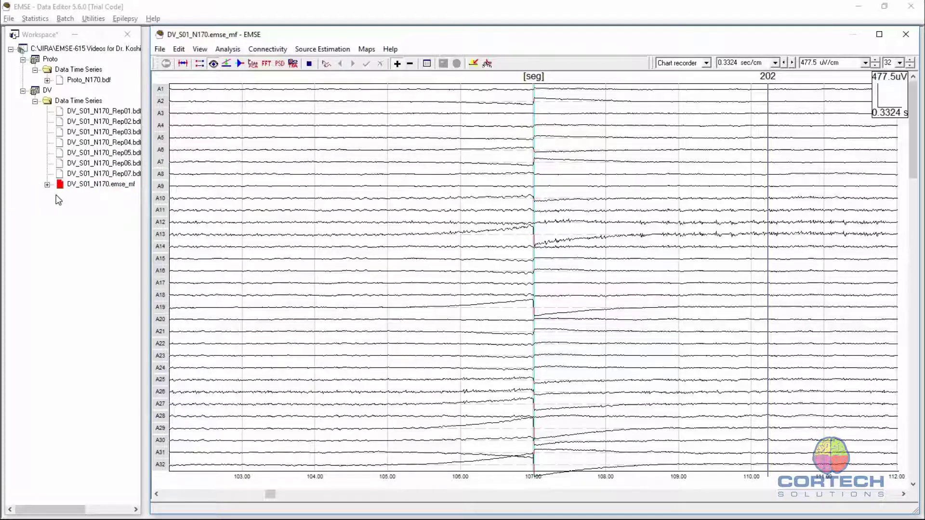
left_click(8, 20)
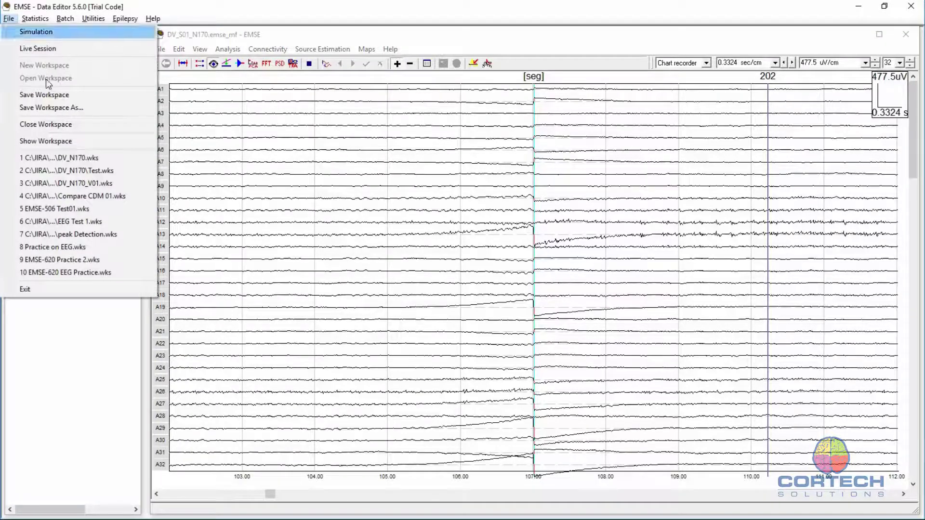
left_click(53, 95)
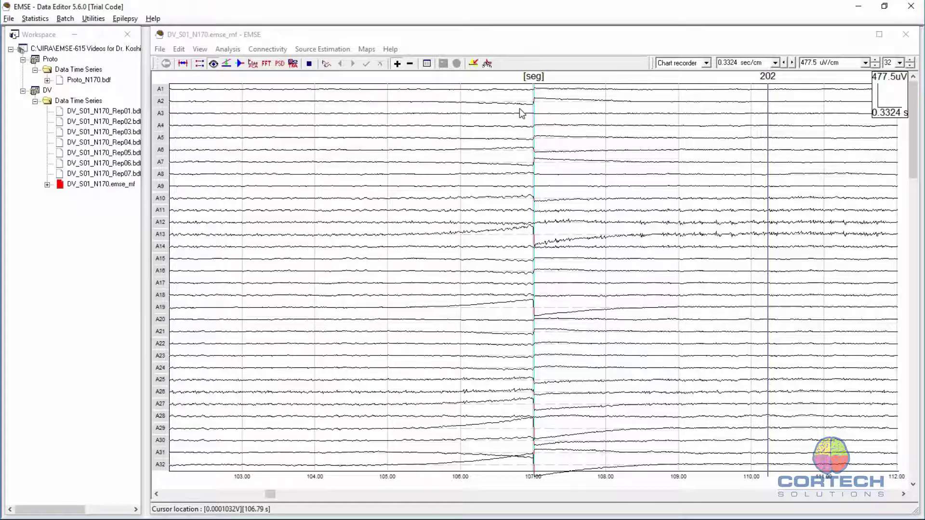
Start a batch Event Pipeline and choose DV_S01_N170.emse_mf as the sample data file
left_click(66, 19)
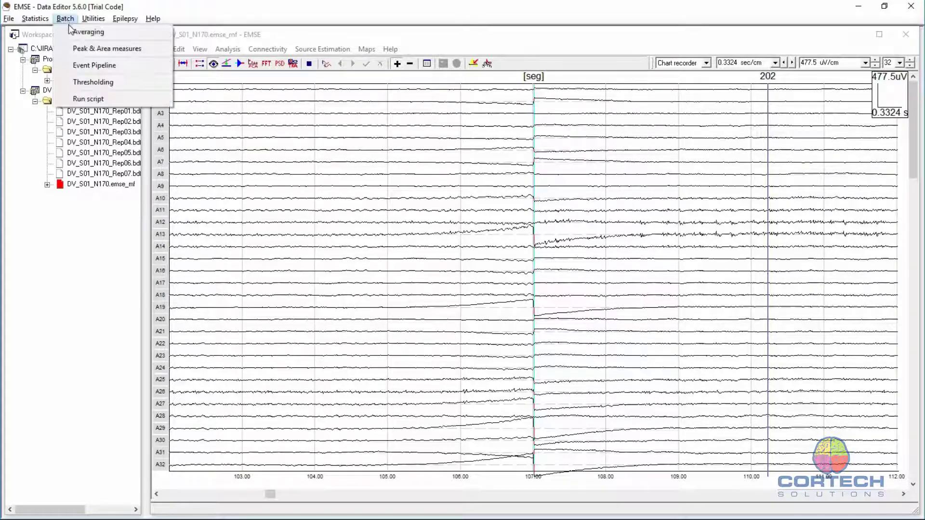
left_click(102, 65)
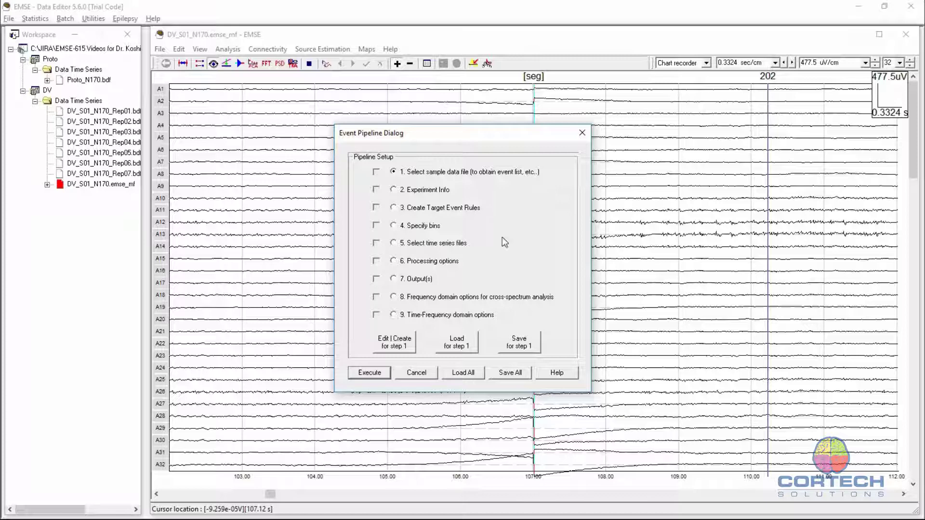
left_click(403, 346)
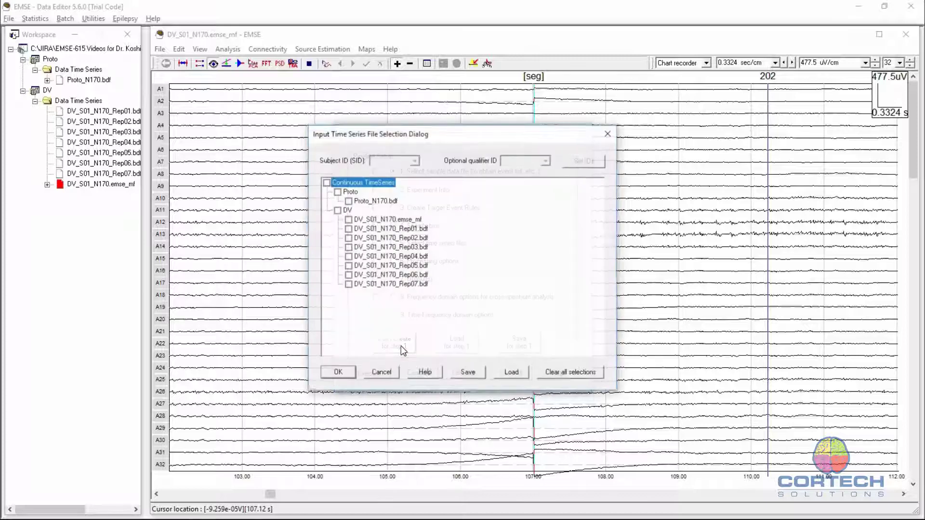
left_click(348, 284)
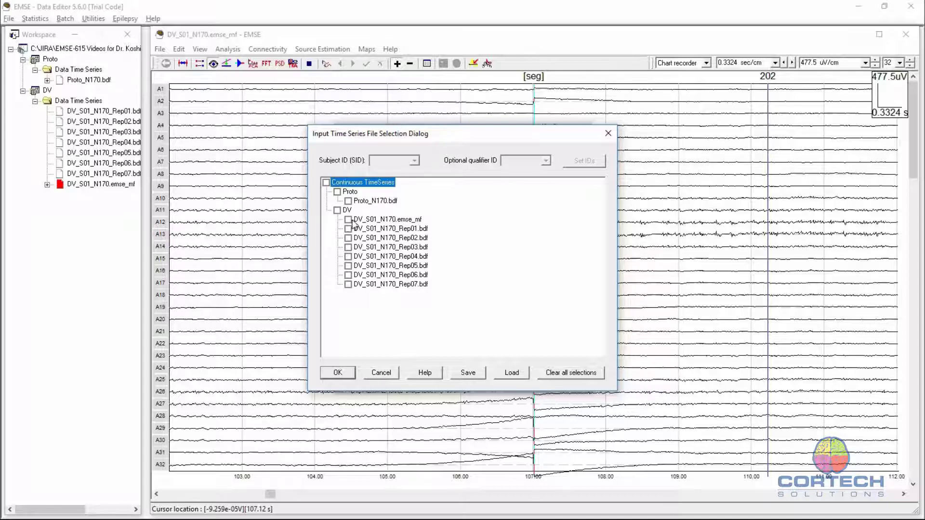
left_click(348, 220)
left_click(340, 375)
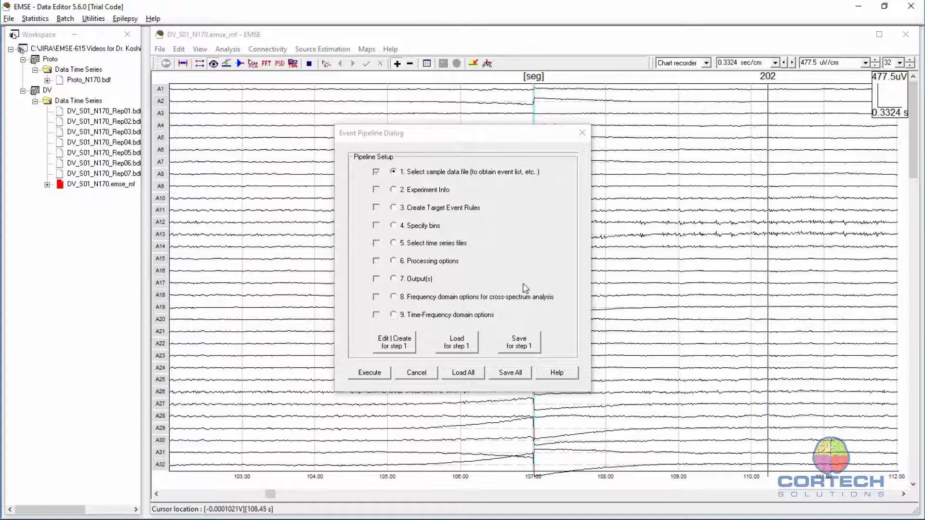
Start the bin specification of the event pipeline and name the first bin Face
left_click(394, 227)
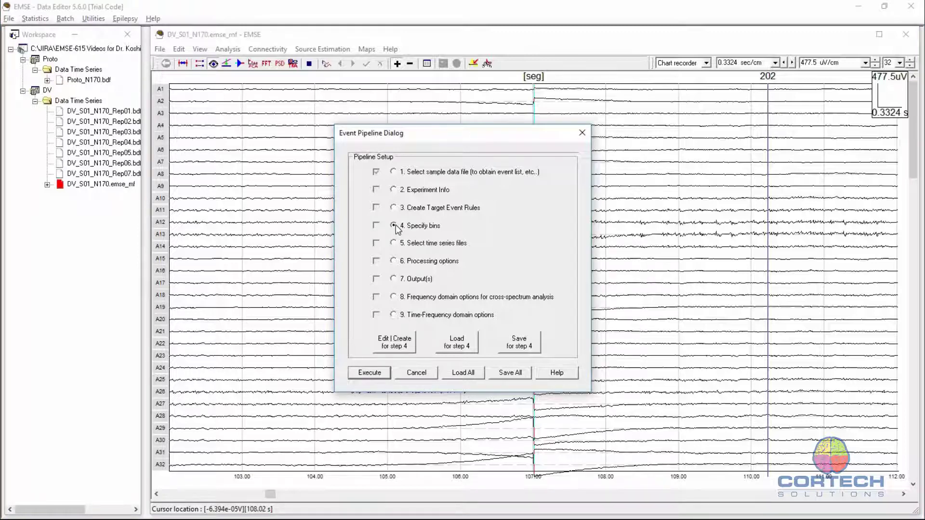
left_click(395, 343)
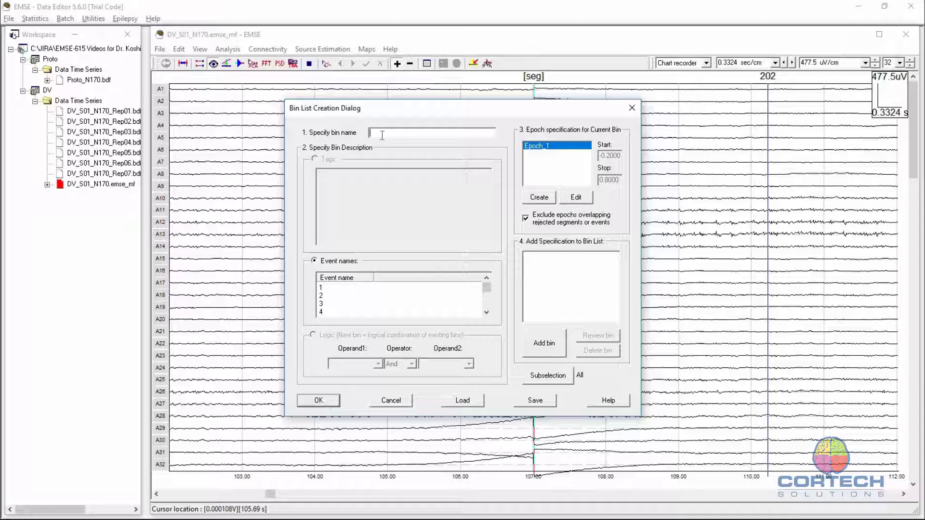
type("Face")
Select event names 1 through 40 for the Face bin
left_click(332, 289)
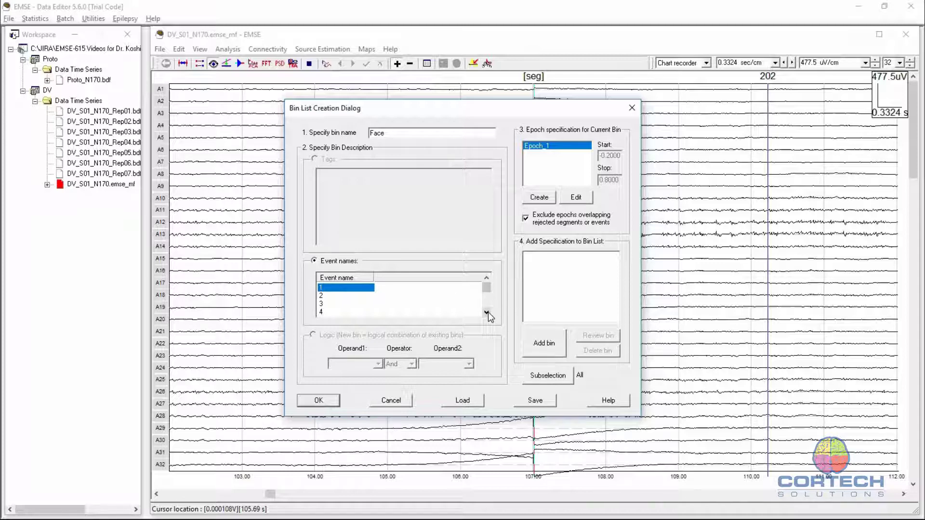
scroll(487, 313, "down", 4)
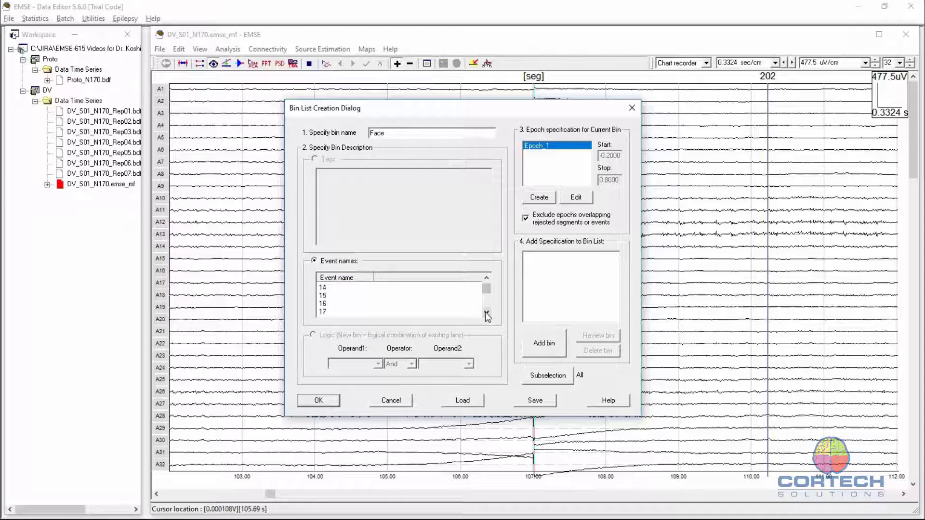
left_click(486, 312)
left_click(487, 313)
left_click(487, 313)
left_click(487, 313)
left_click(487, 313)
left_click(487, 313)
left_click(323, 311, "shift")
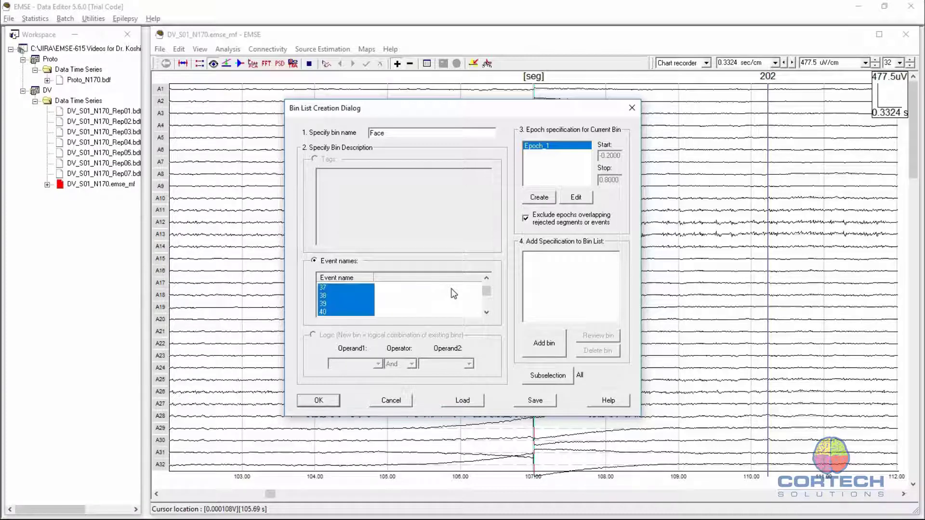
left_click_drag(486, 292, 486, 280)
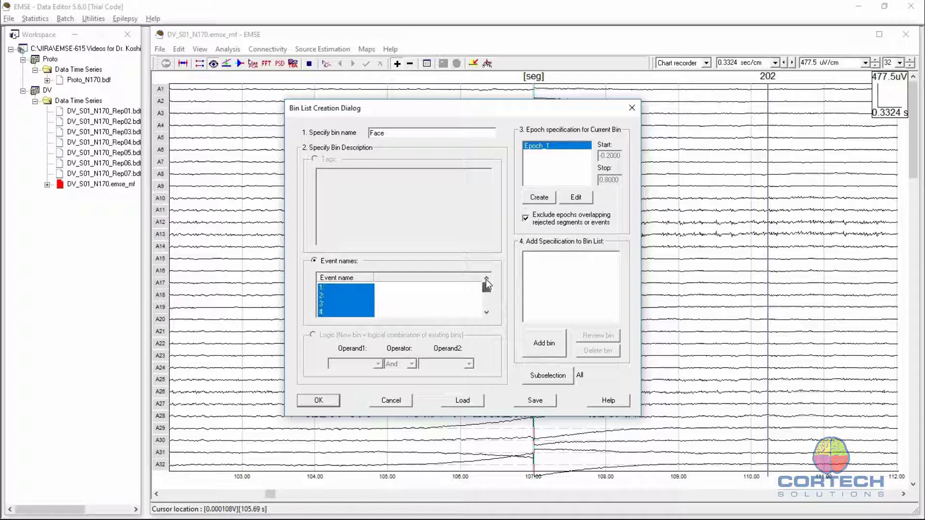
Add the Face bin to the bin list and name the second bin Car
left_click(545, 345)
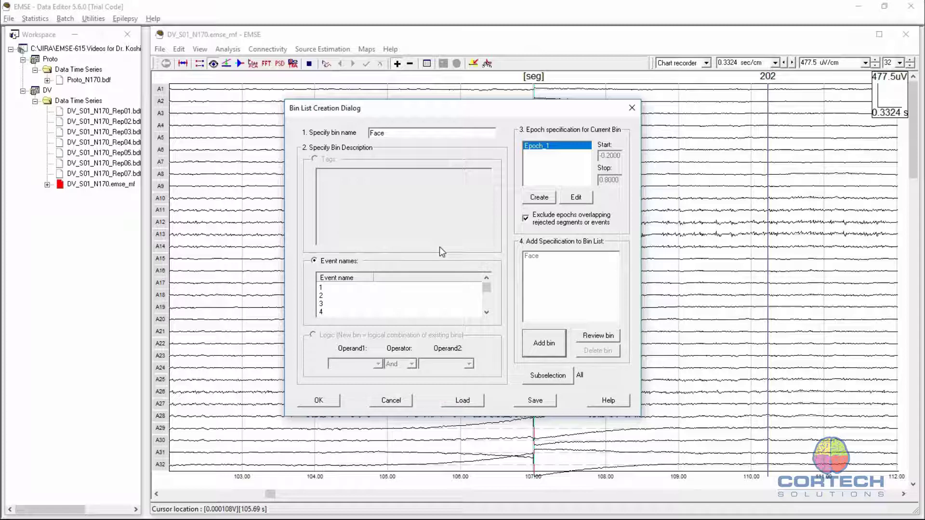
left_click(408, 135)
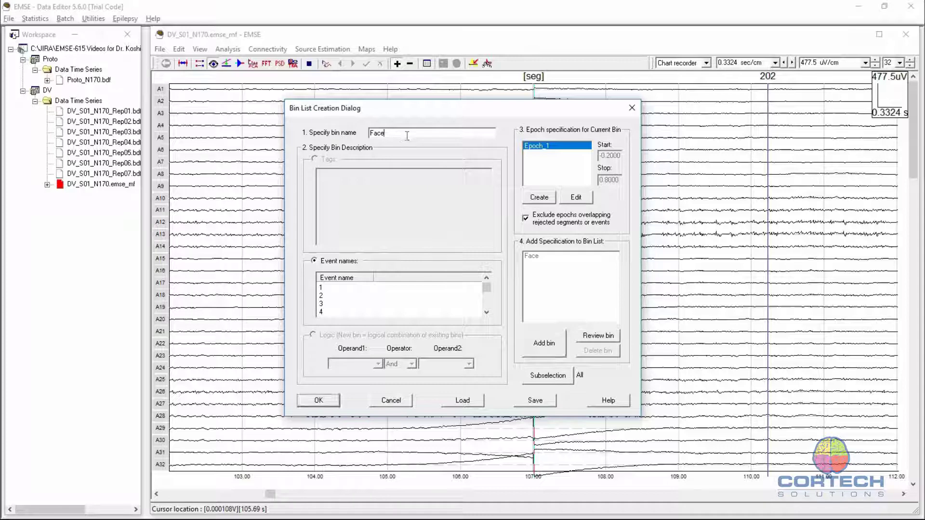
key("BackSpace")
key("BackSpace")
key("BackSpace")
key("BackSpace")
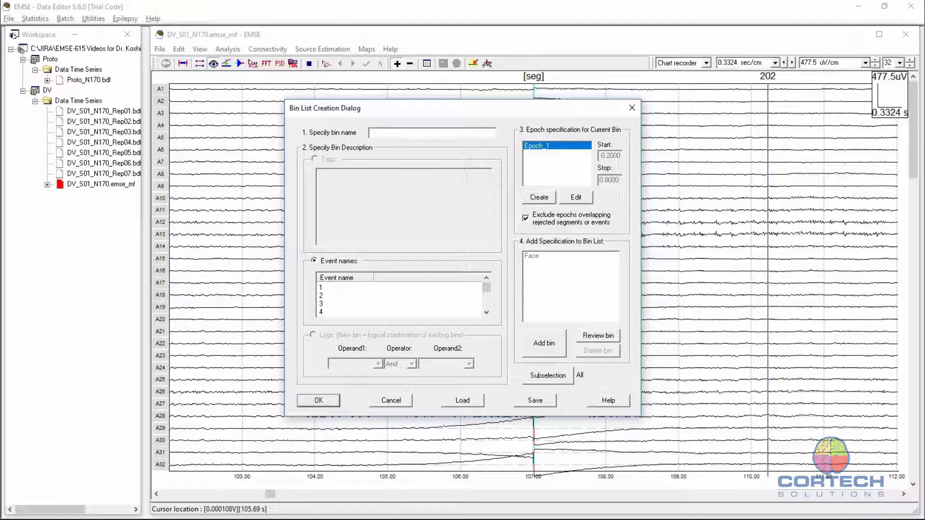
type("Car")
Select event names 41 through 80 for the Car bin and add it to the bin list
scroll(488, 295, "down", 4)
scroll(490, 294, "up", 4)
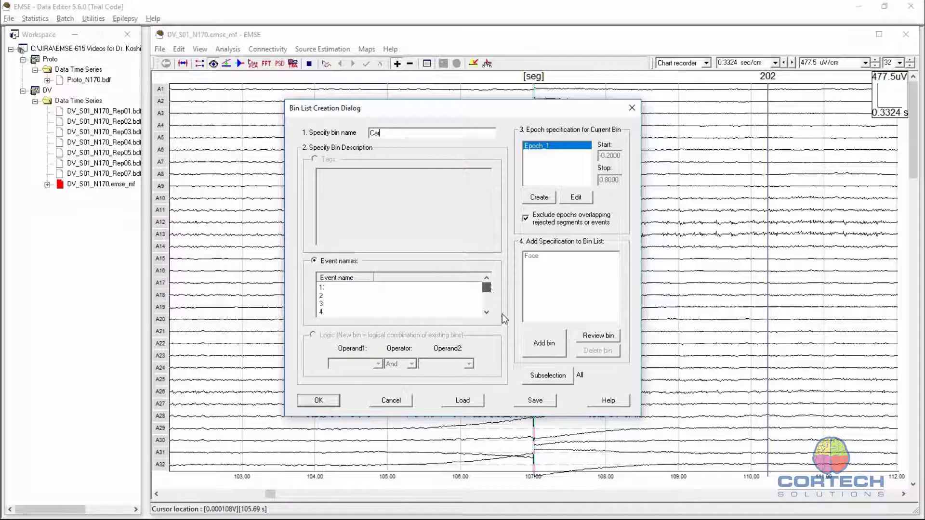
scroll(489, 310, "down", 8)
scroll(489, 309, "down", 4)
left_click(487, 312)
left_click(487, 313)
left_click(323, 304)
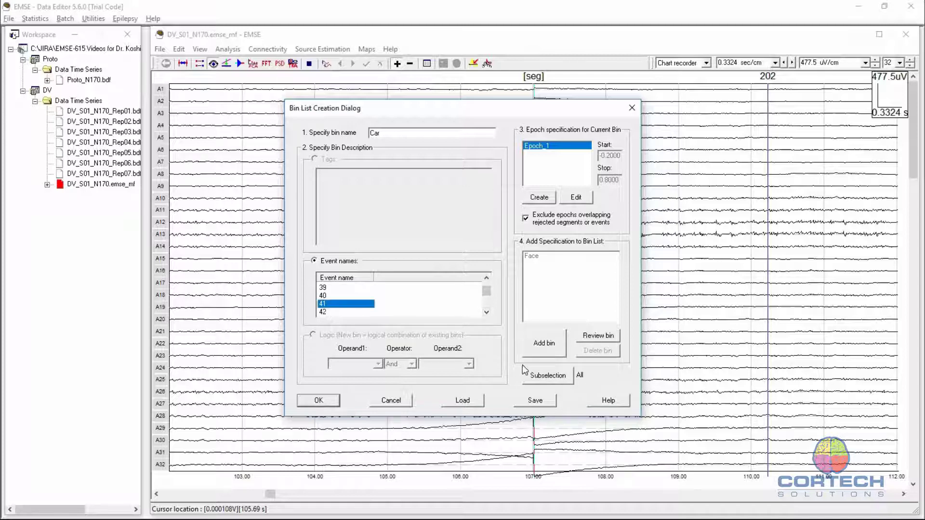
left_click(487, 312)
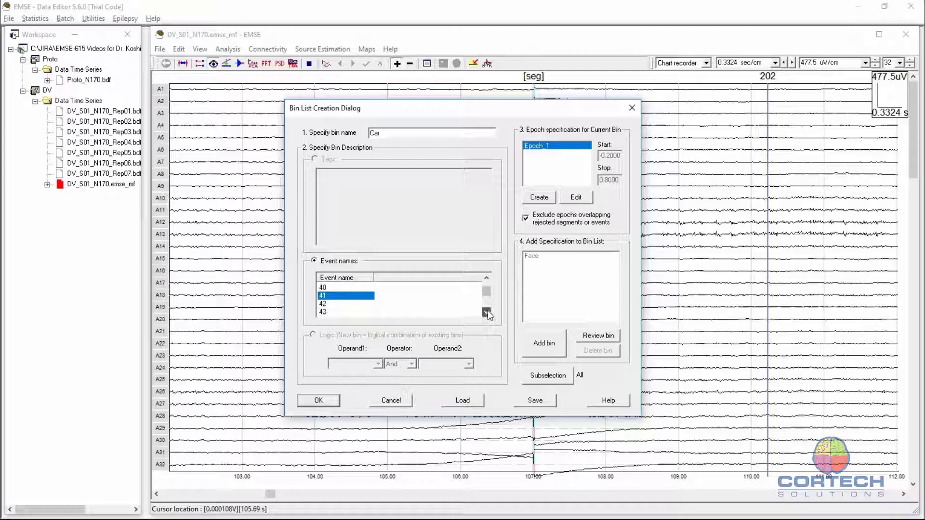
left_click(486, 313)
left_click(486, 312)
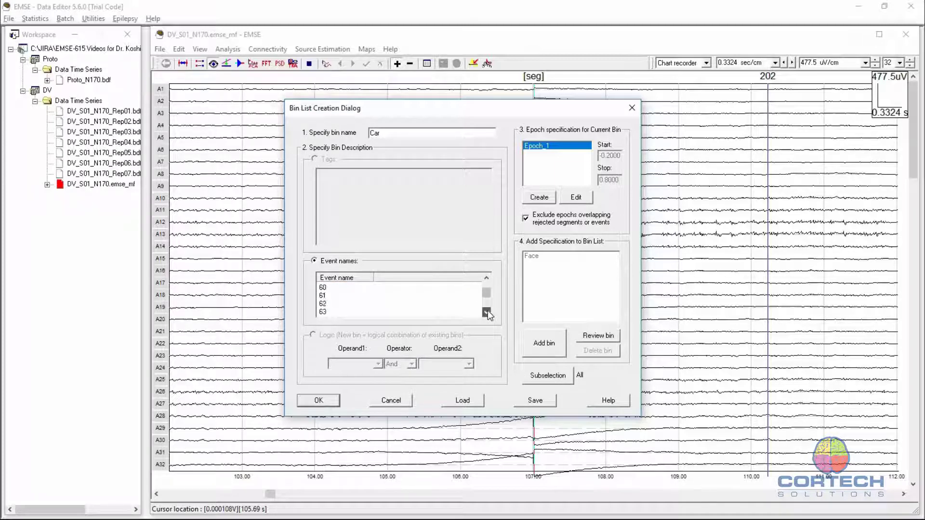
left_click(487, 312)
left_click(486, 312)
left_click(487, 313)
left_click(487, 312)
left_click(487, 312)
left_click(487, 312)
left_click(486, 312)
left_click(487, 312)
left_click(487, 312)
left_click(487, 313)
left_click(322, 313, "shift")
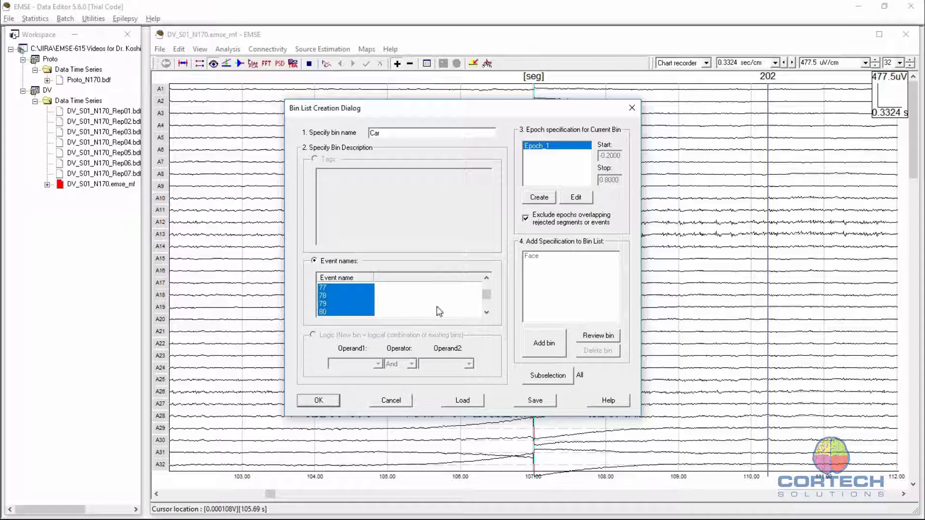
left_click(544, 345)
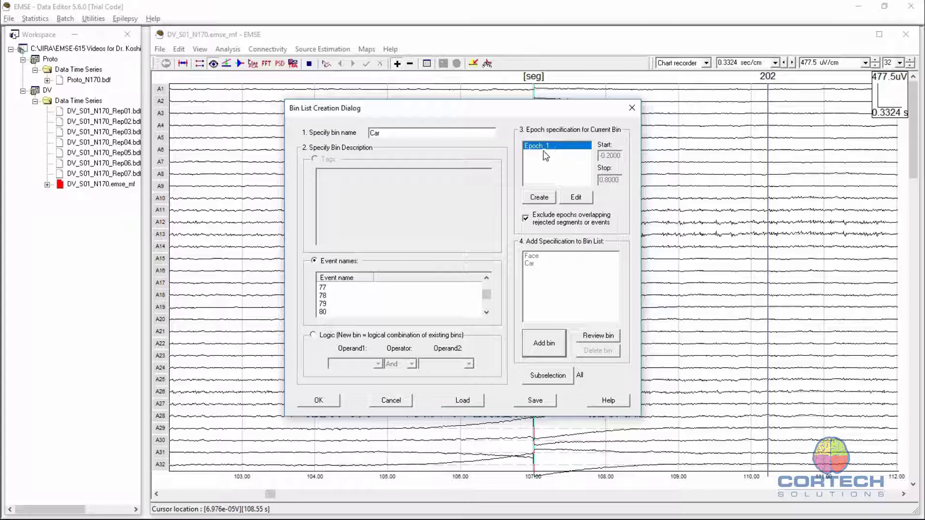
Edit the Epoch_1 specification to use a custom filtering interval from -0.3 to 0.9 sec
left_click(580, 195)
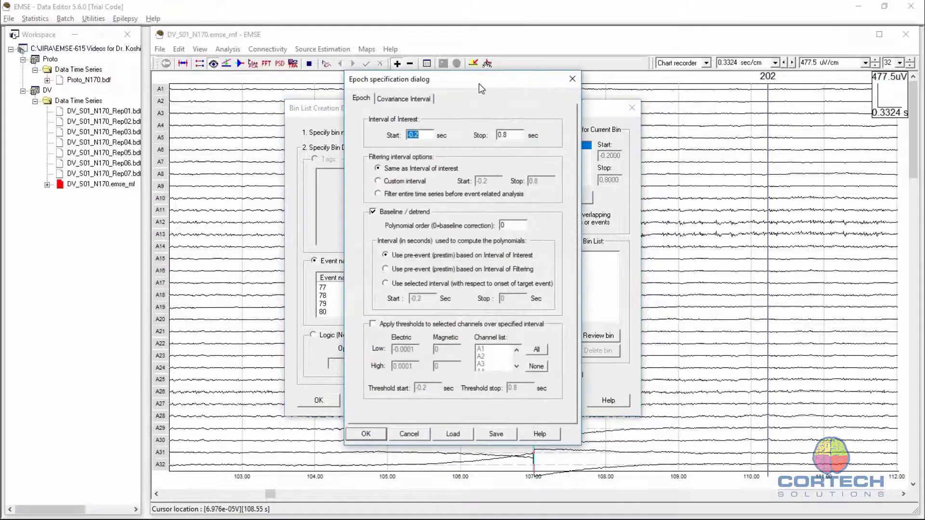
left_click_drag(476, 74, 503, 94)
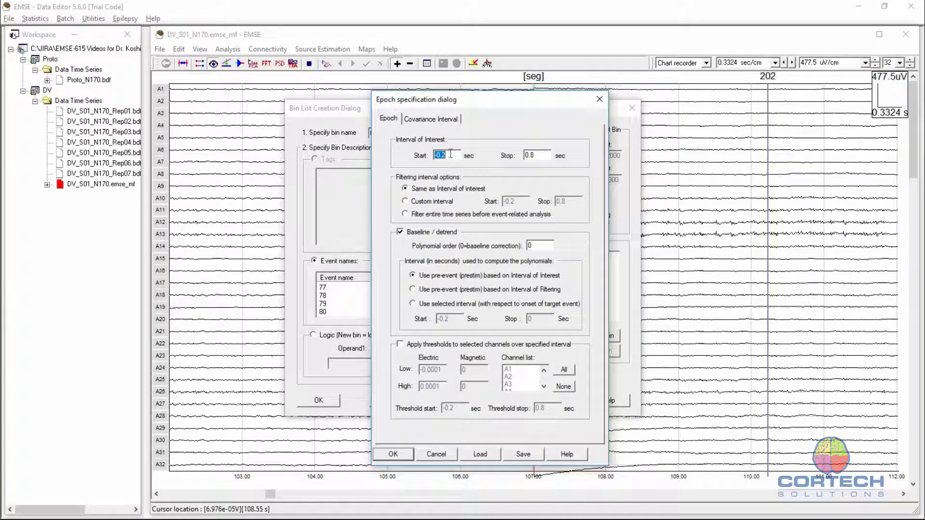
left_click(451, 154)
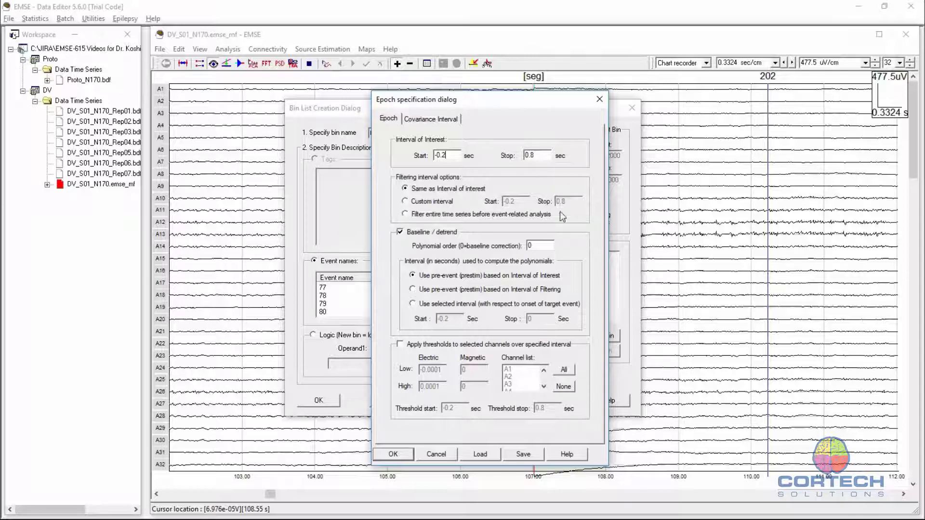
left_click(405, 202)
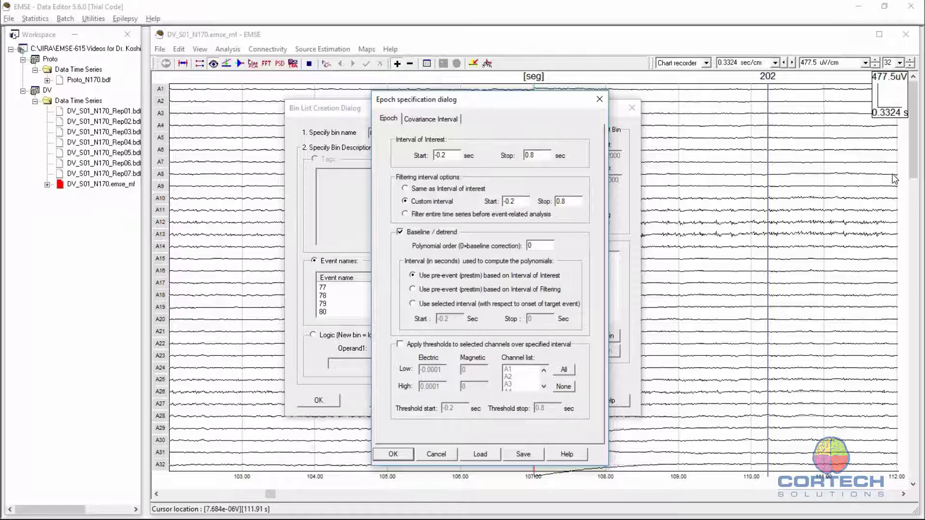
key("BackSpace")
type("3")
left_click(573, 201)
key("BackSpace")
type("9")
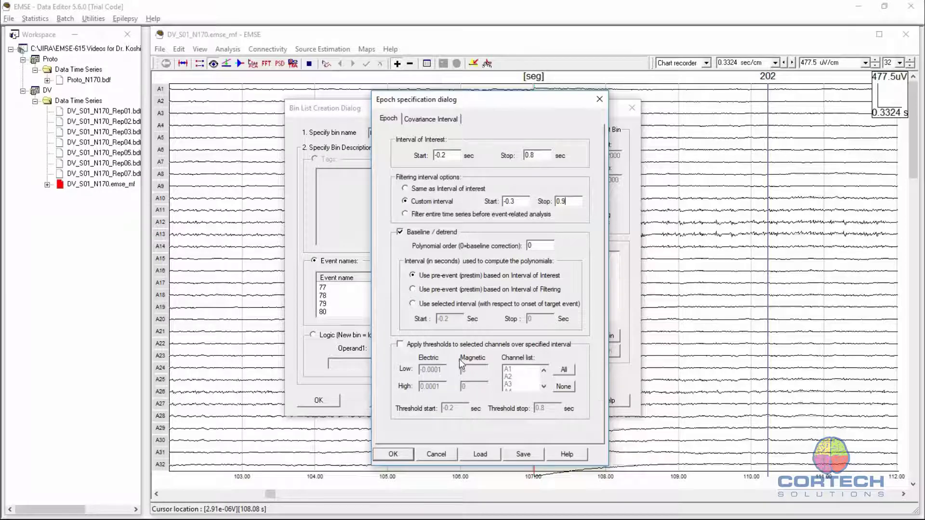
Apply electric thresholds of -75e-6 low and 75e-6 high to the epoch, and accept the epoch specification and bin list
left_click(401, 344)
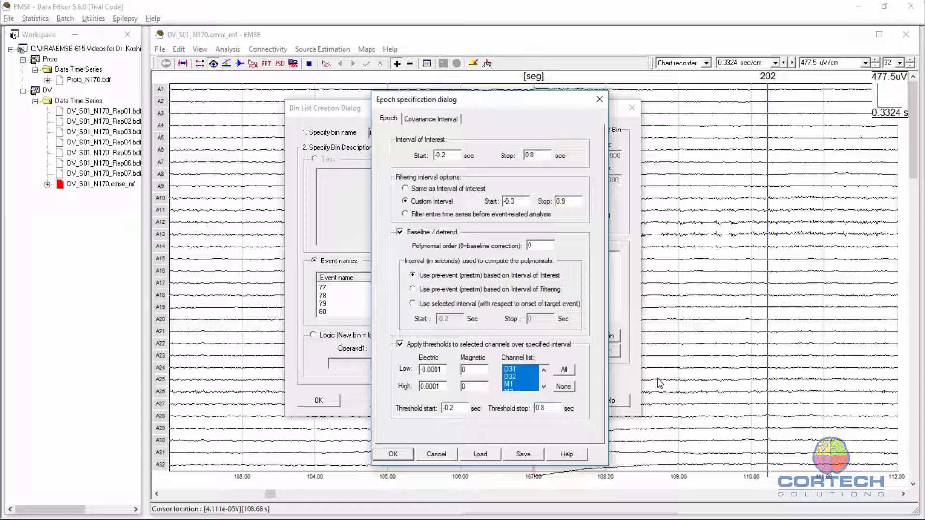
left_click(439, 387)
left_click_drag(443, 371, 414, 370)
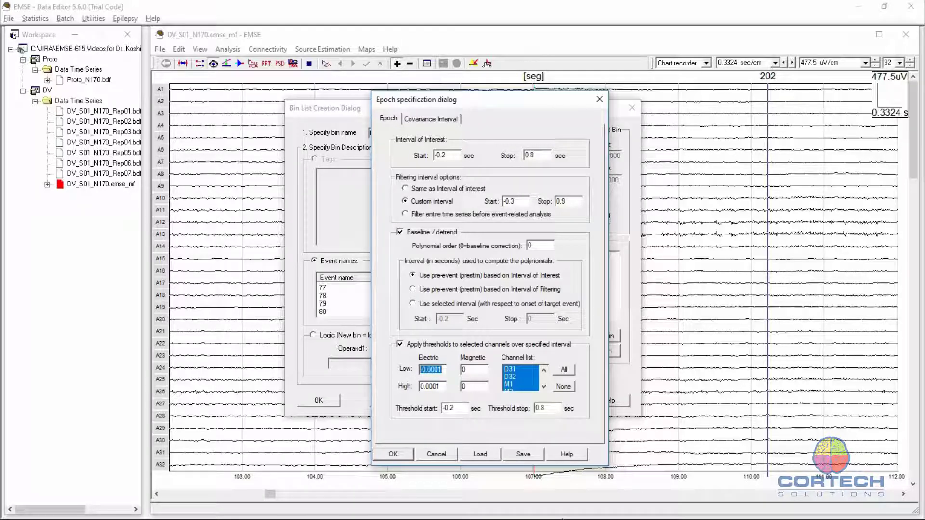
type("-75")
type("e-6")
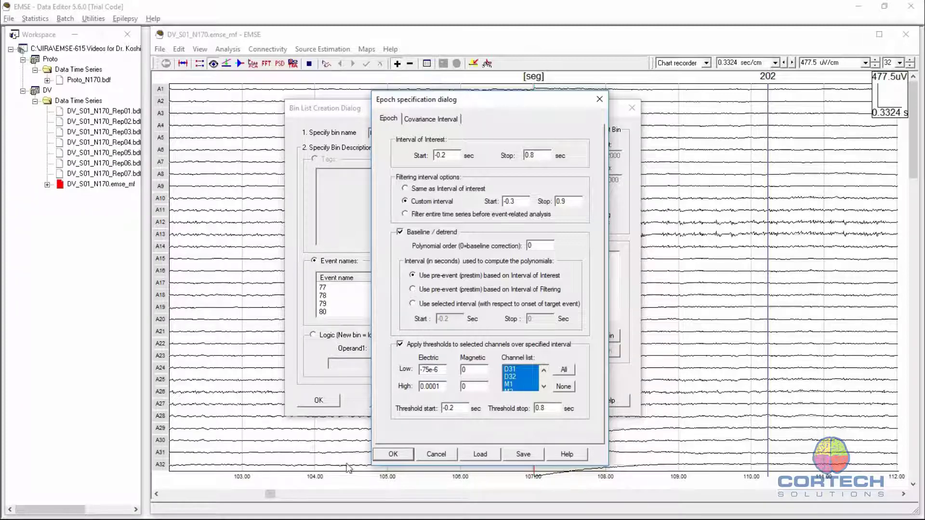
left_click(442, 389)
key("BackSpace")
key("BackSpace")
key("BackSpace")
key("BackSpace")
key("BackSpace")
key("BackSpace")
type("75e-6")
left_click(447, 370)
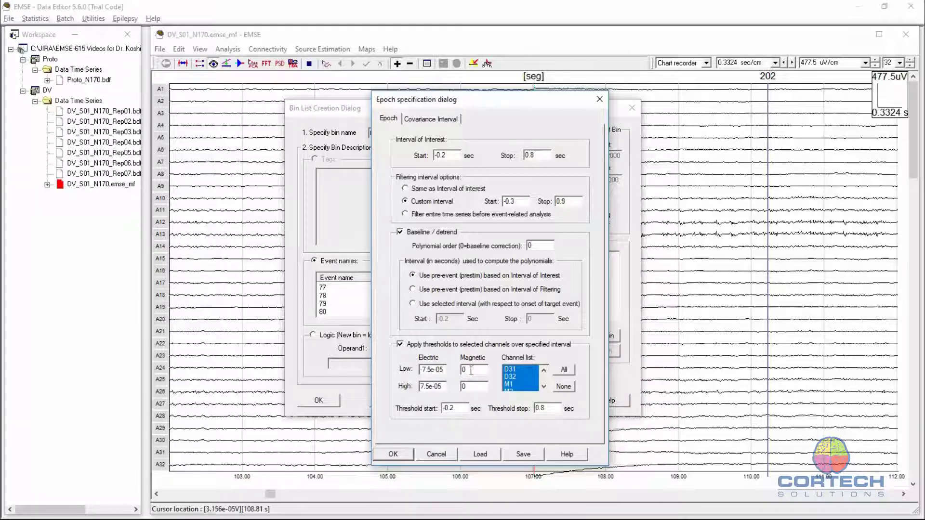
left_click(401, 458)
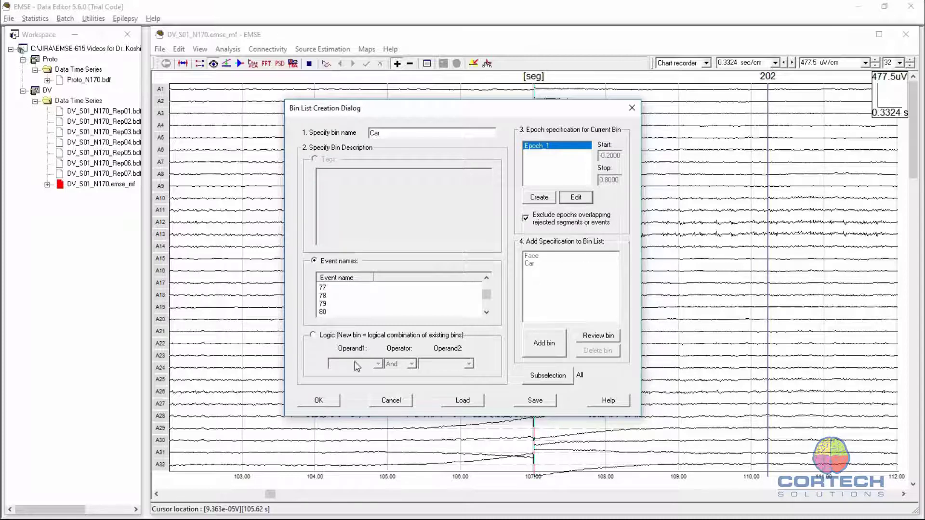
left_click(323, 402)
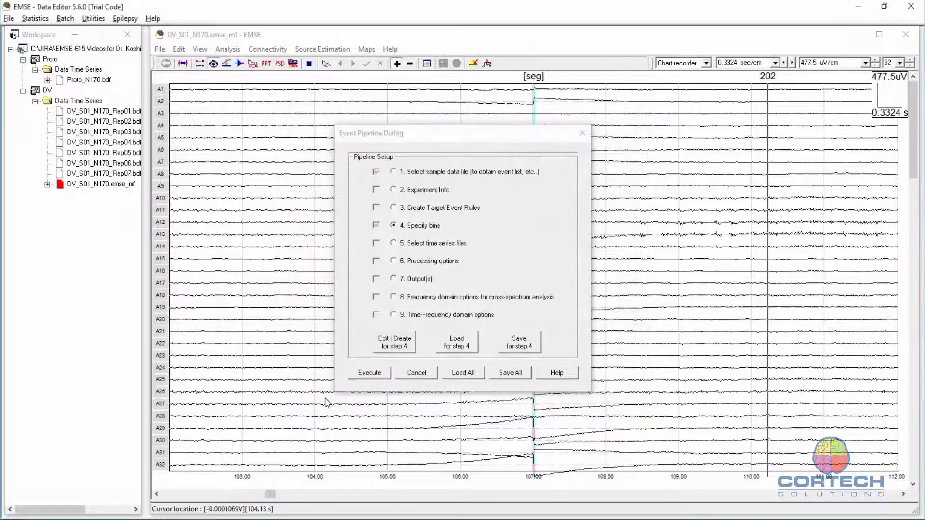
Choose DV_S01_N170.emse_mf as the input time series file for the event pipeline
left_click(394, 243)
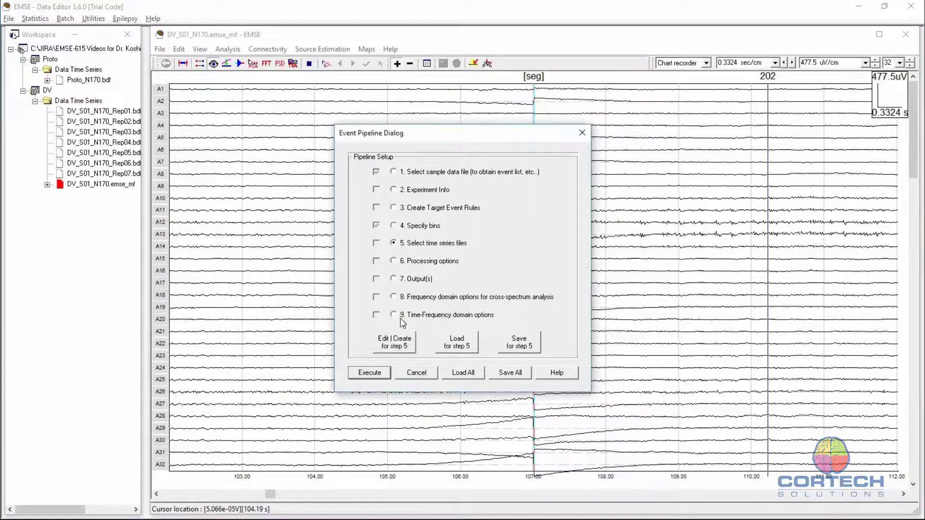
left_click(403, 348)
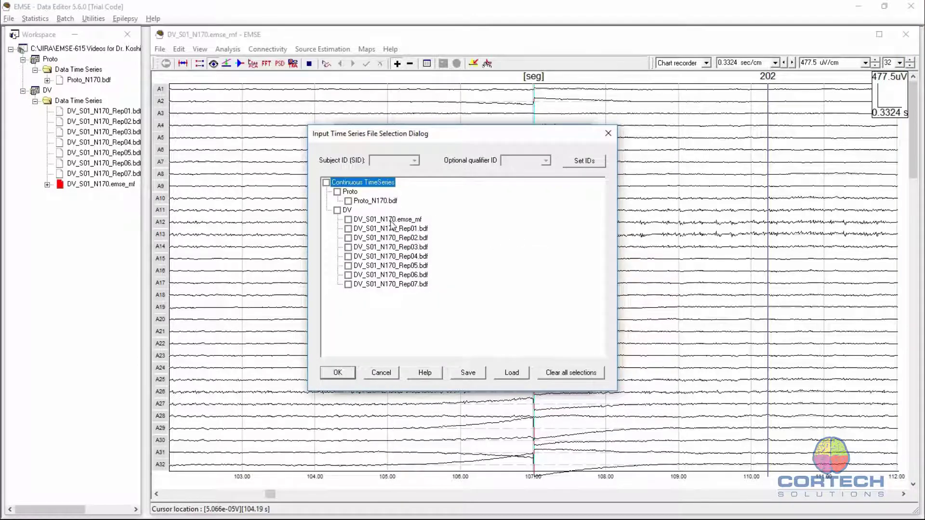
left_click(349, 220)
left_click(337, 373)
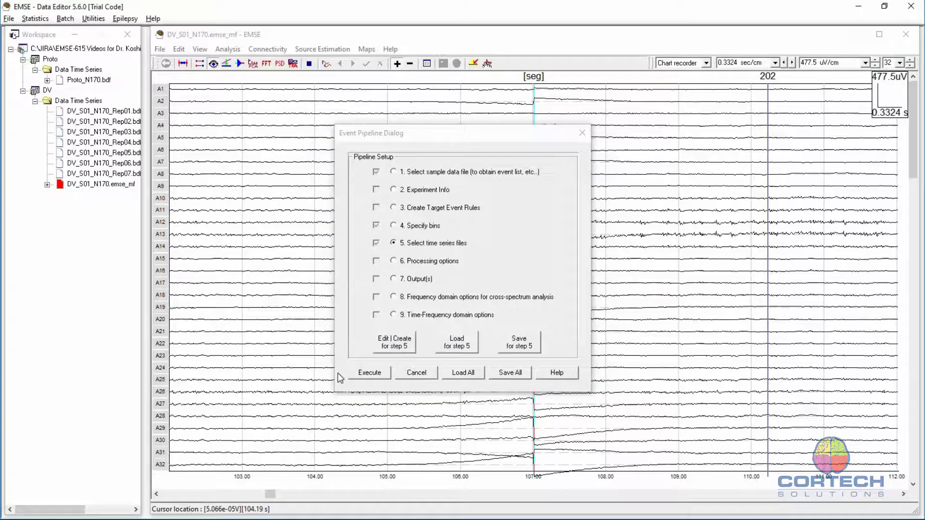
Set the pipeline output to time domain averages stored in the input time series file directories, and execute the pipeline
left_click(393, 278)
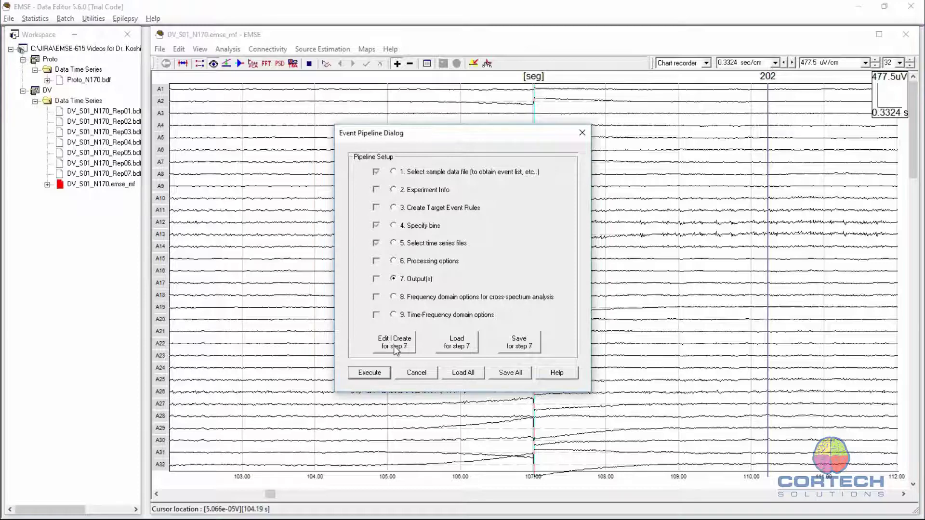
left_click(395, 342)
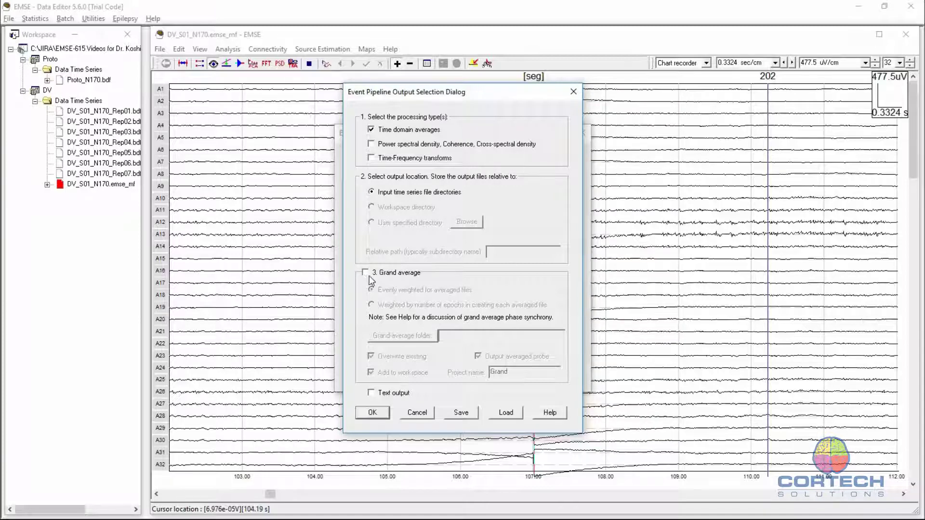
left_click(374, 415)
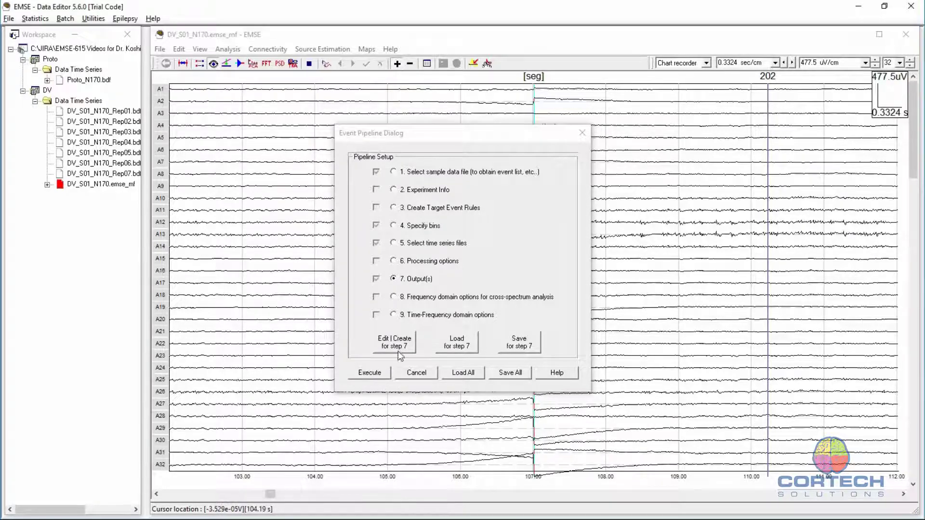
left_click(374, 372)
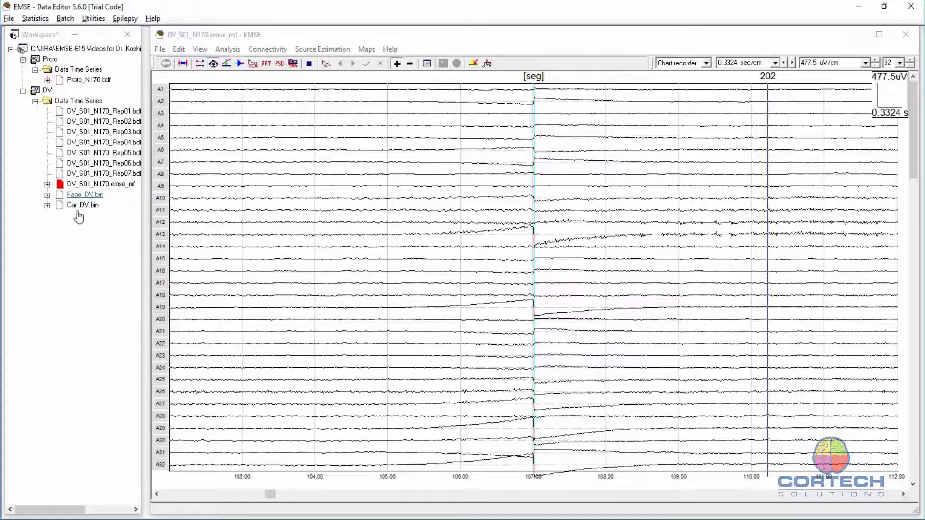
Unload DV_S01_N170.emse_mf from the workspace
right_click(112, 184)
left_click(143, 204)
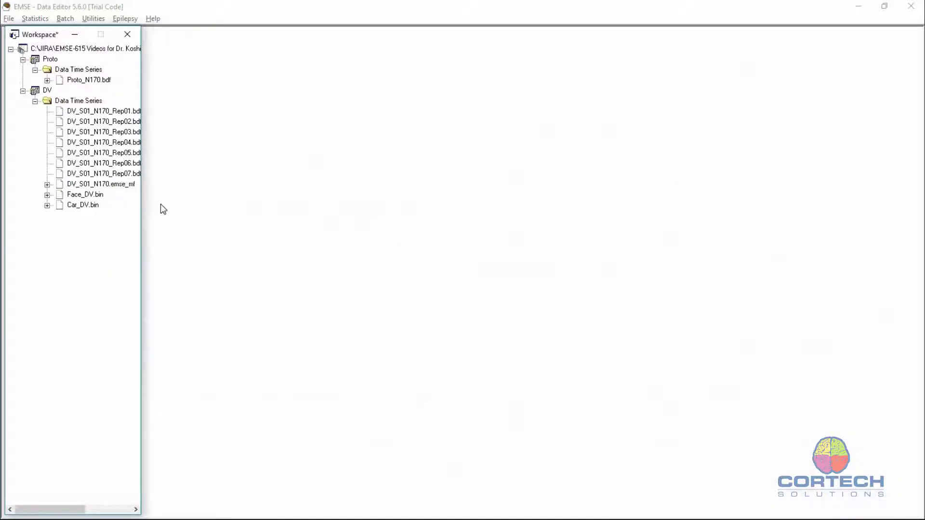
Check the accepted and rejected epochs in the file properties of Face_DV.bin and Car_DV.bin
right_click(78, 195)
left_click(155, 340)
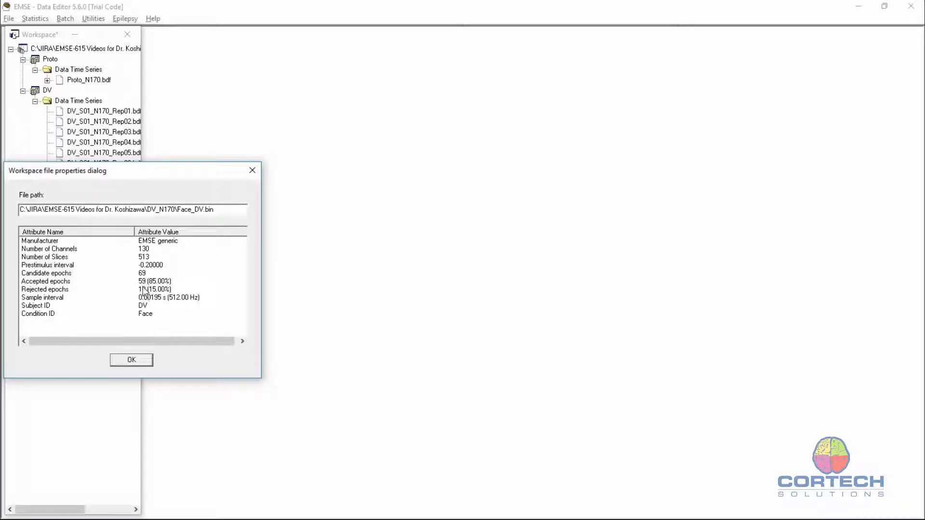
left_click(146, 365)
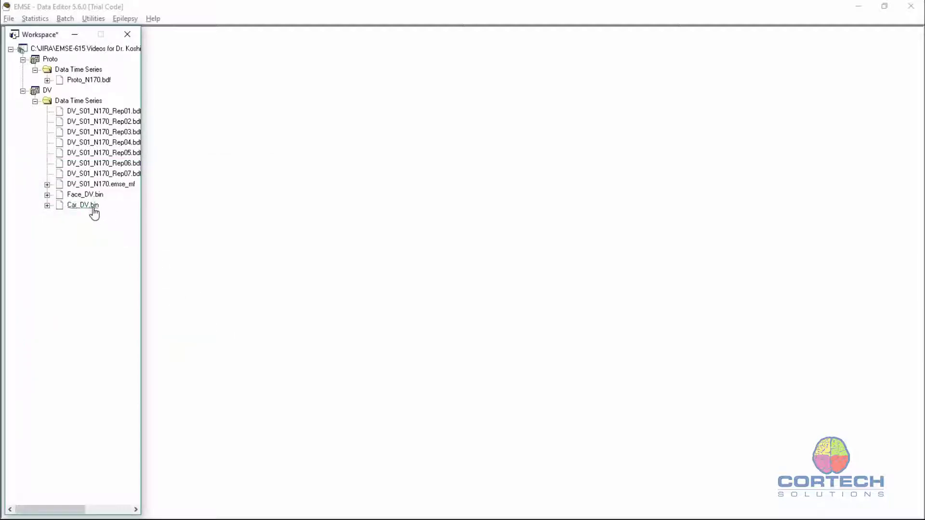
right_click(94, 208)
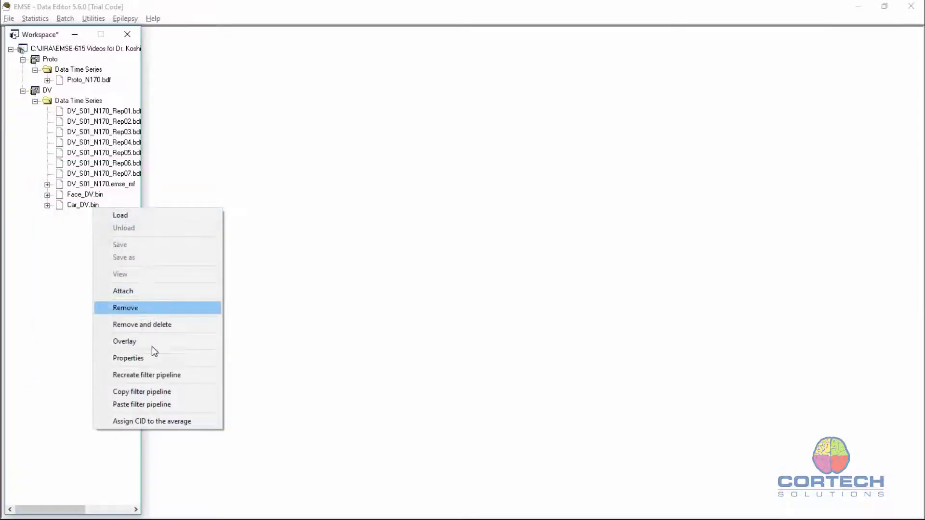
left_click(150, 359)
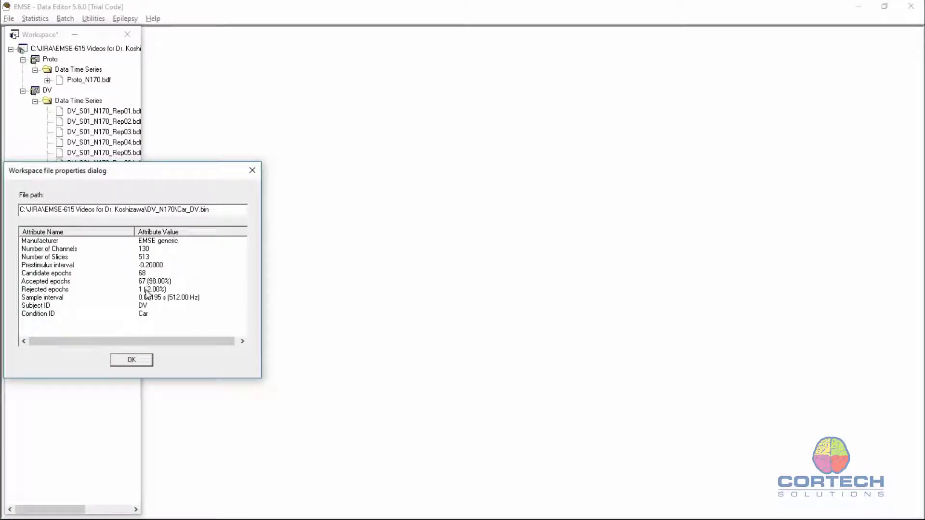
left_click(138, 362)
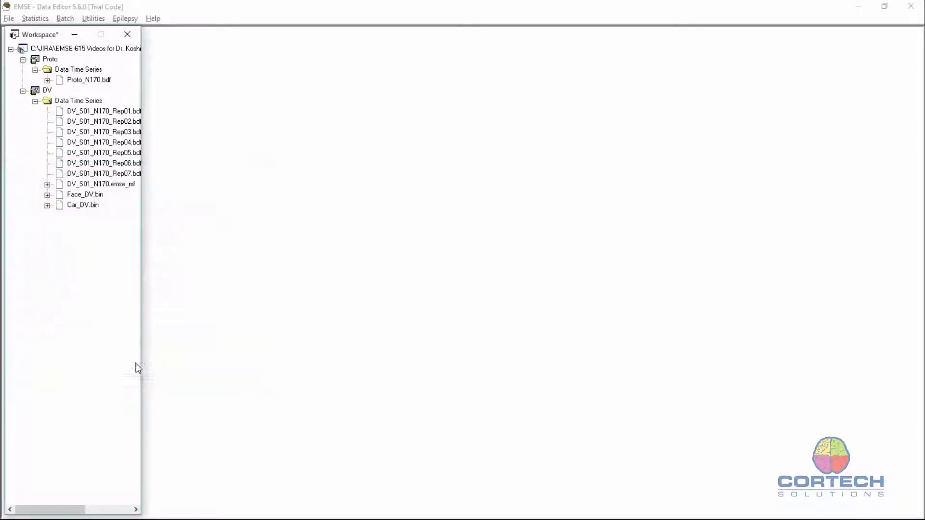
Load the Face_DV.bin average and display its waveforms as a Channel array
left_click(84, 195)
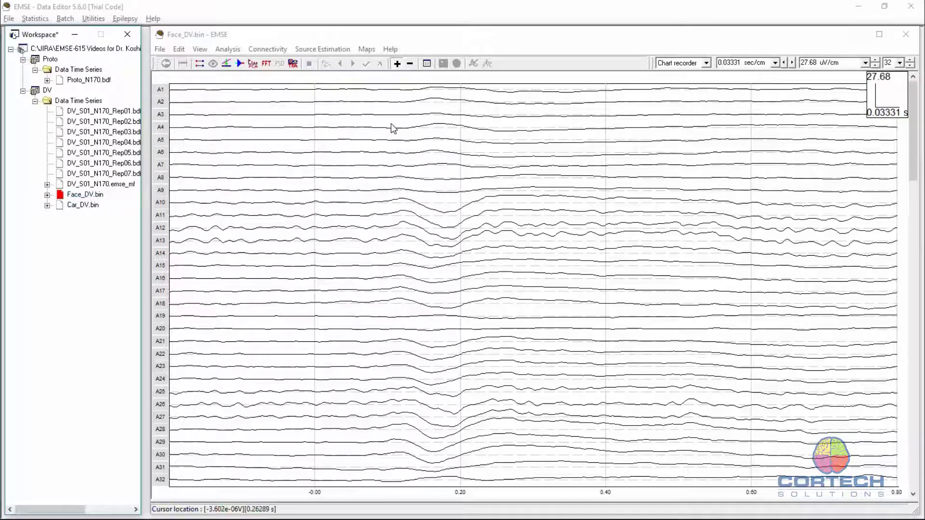
left_click(705, 63)
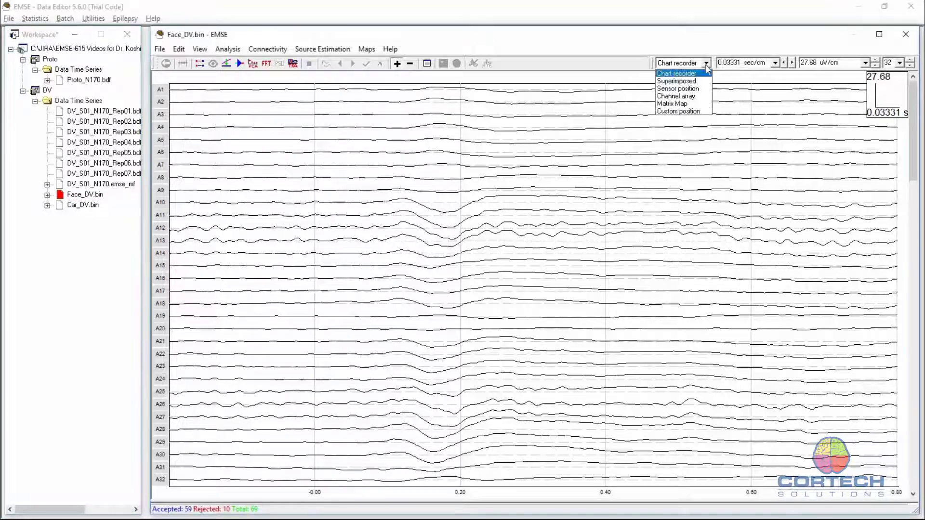
left_click(700, 97)
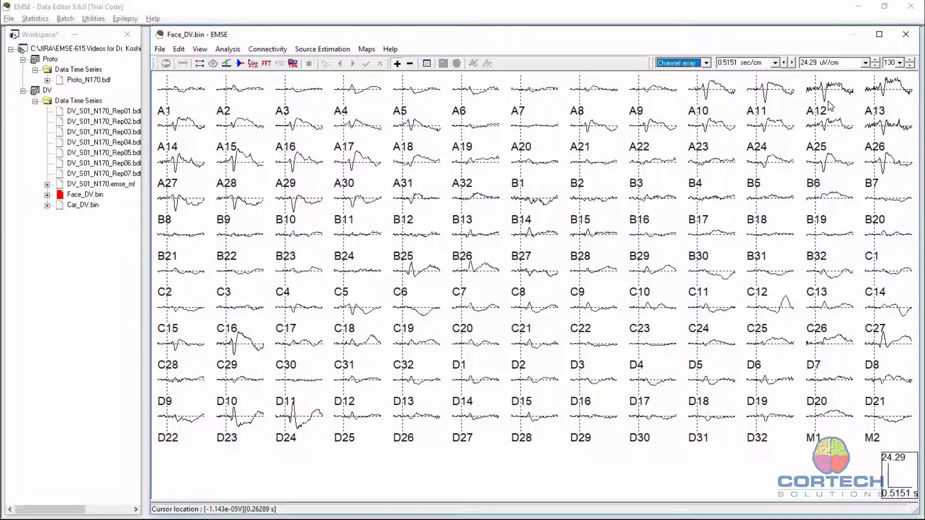
Switch Face_DV.bin to the Superimposed display and mark the peaks at about 0.120 s and 0.171 s in turn
left_click(707, 63)
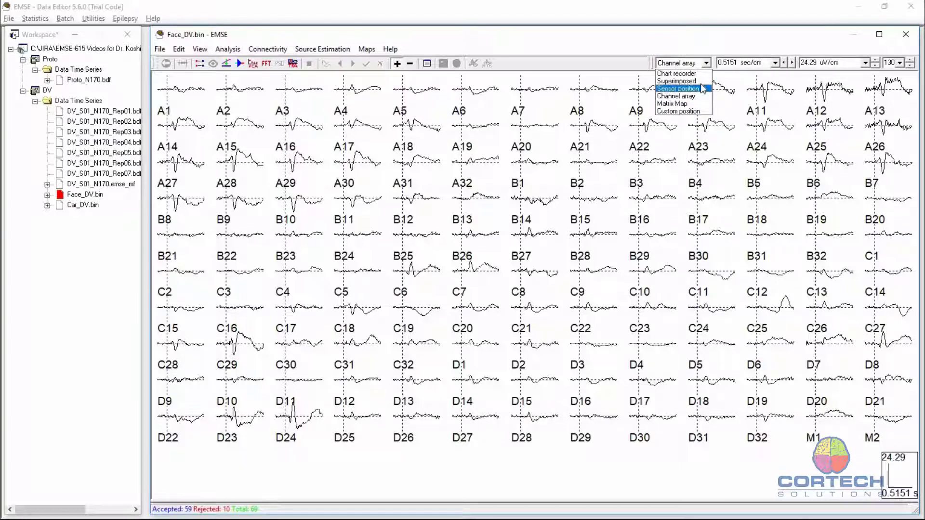
left_click(705, 93)
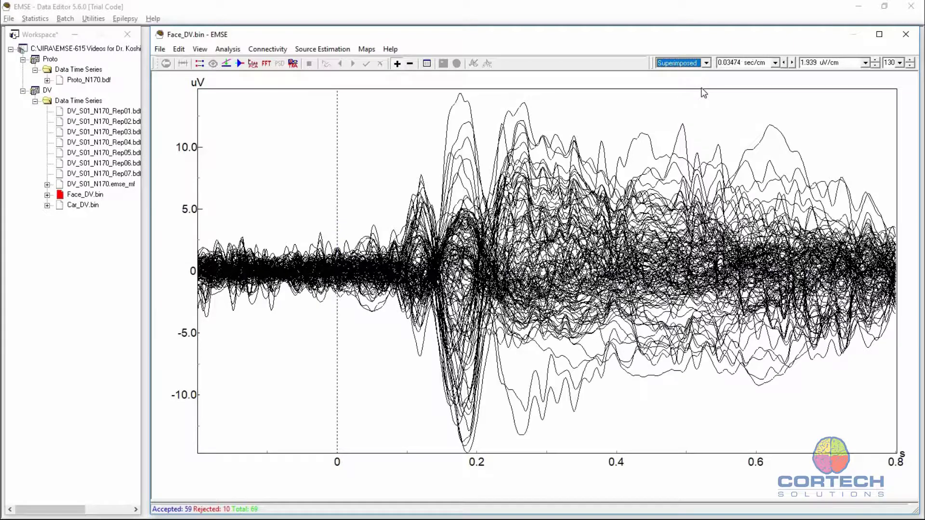
left_click(421, 219)
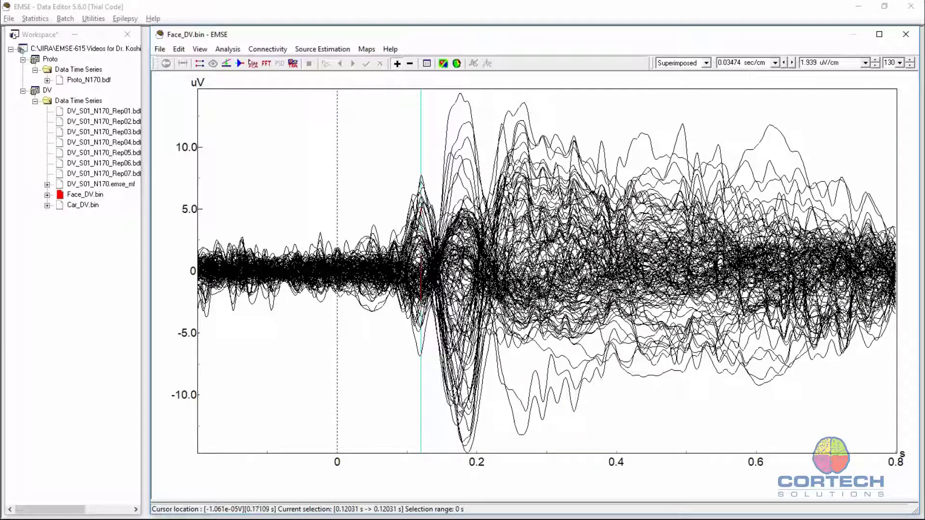
left_click(457, 402)
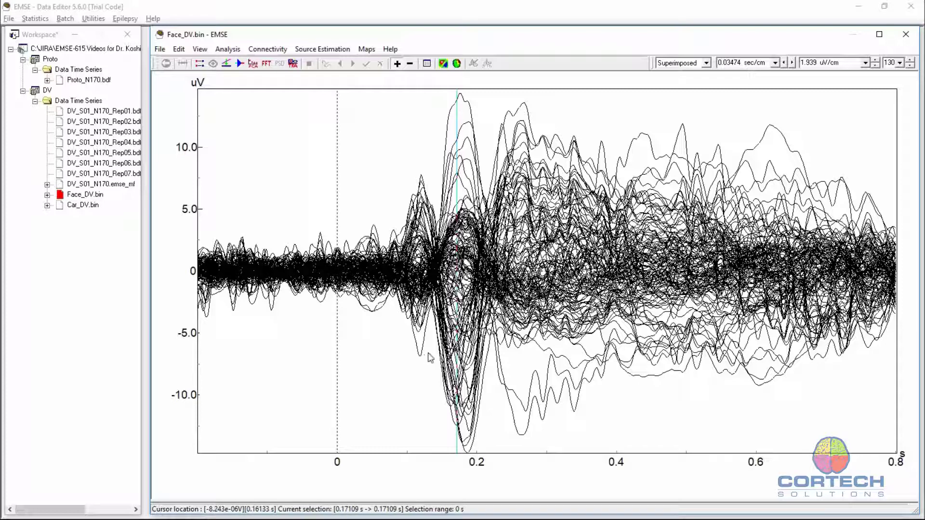
Add Scalp.wfr from the Resources folder to the DV project as a scalp wireframe and load it
right_click(45, 92)
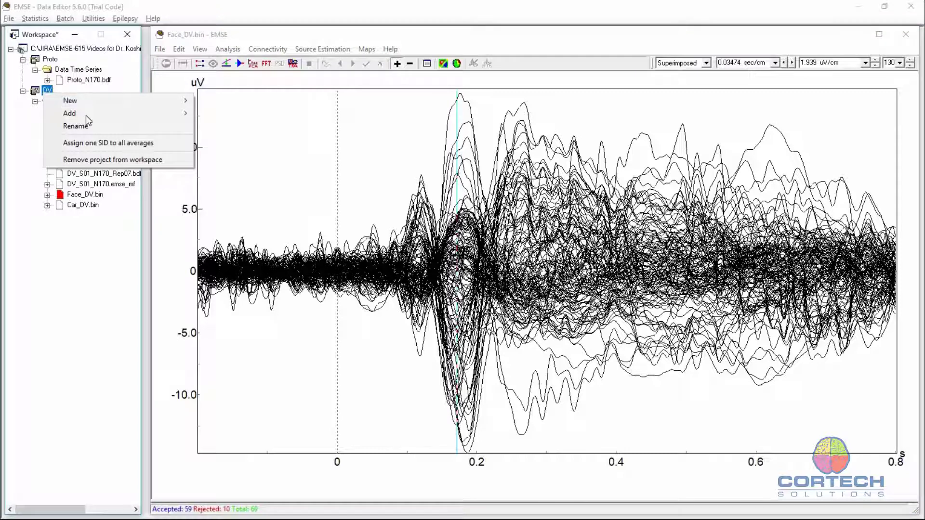
mouse_move(86, 116)
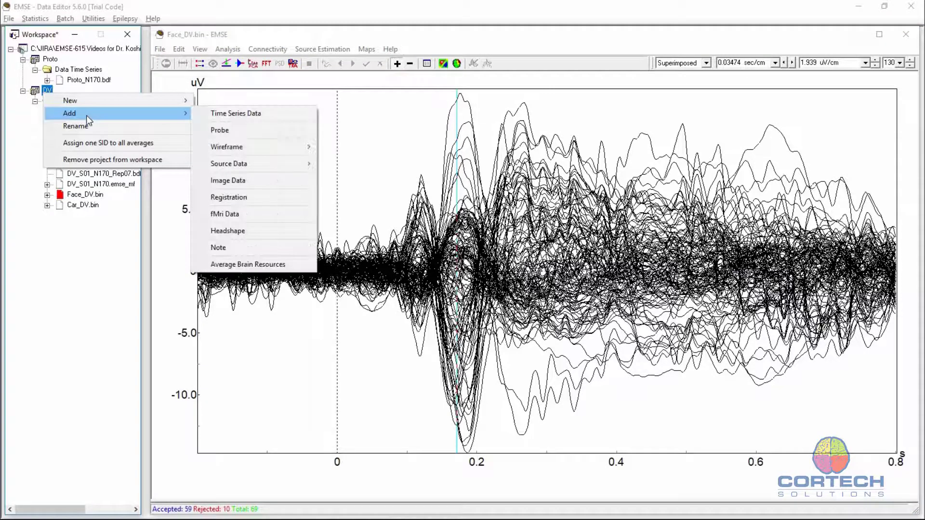
mouse_move(275, 147)
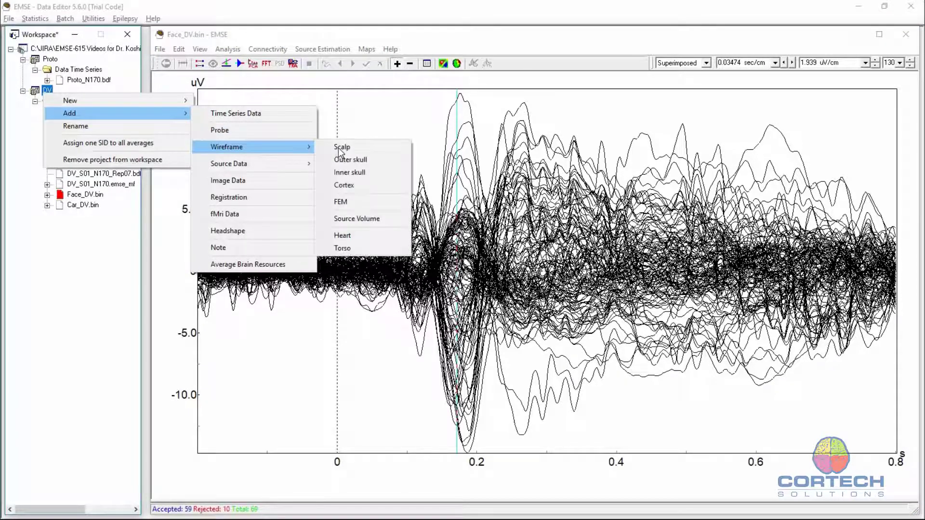
left_click(338, 149)
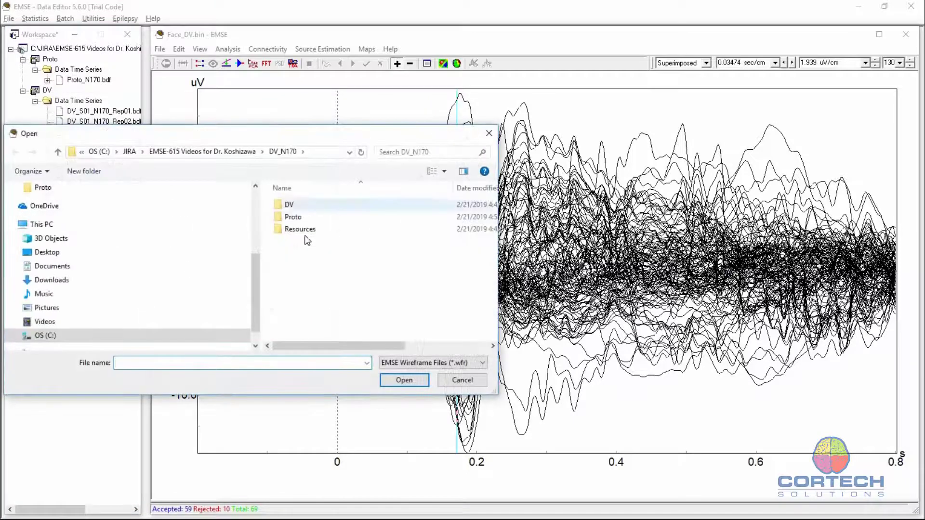
double_click(301, 229)
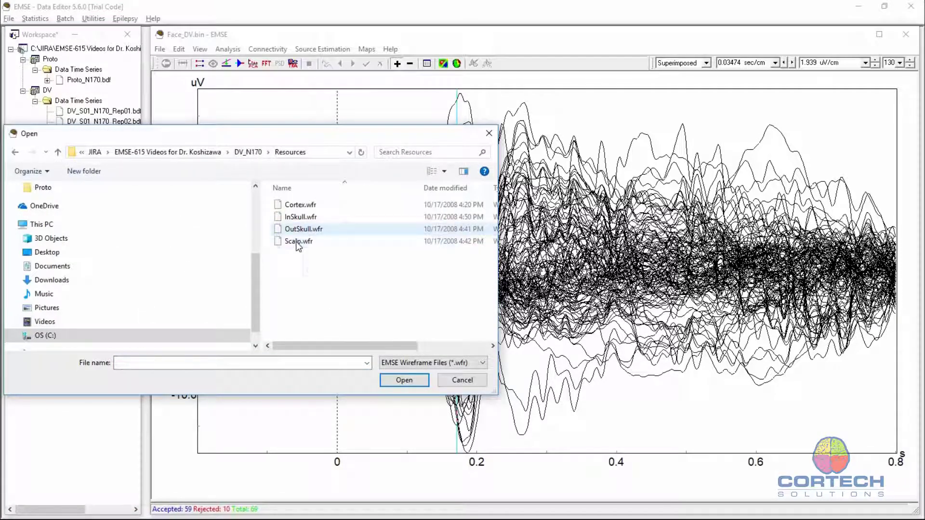
double_click(296, 241)
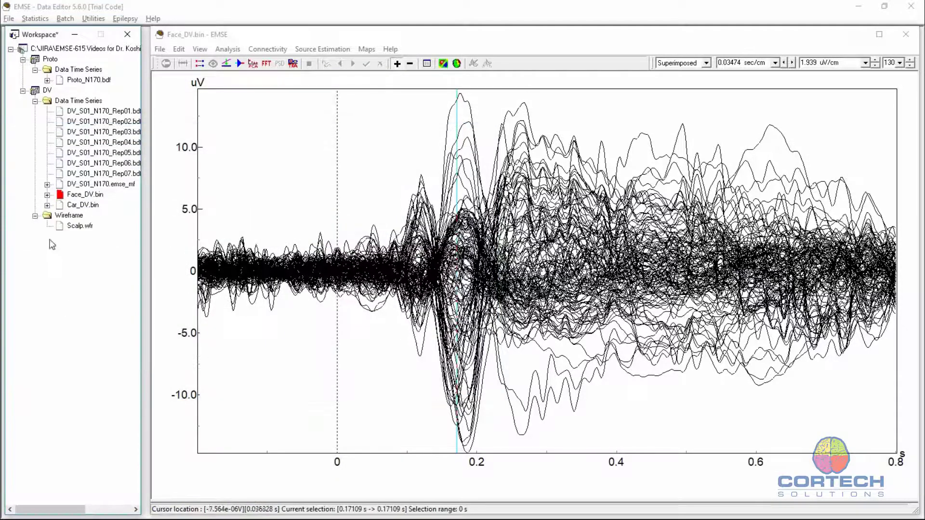
left_click(76, 228)
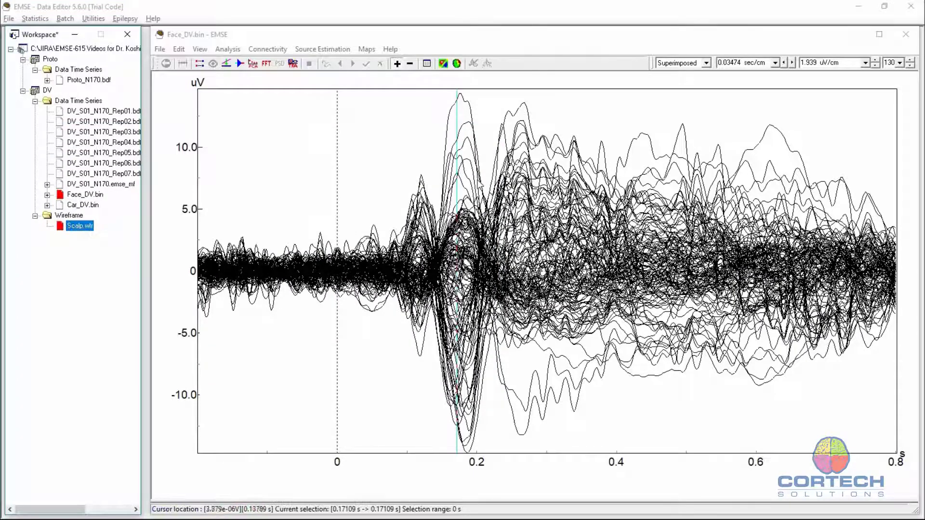
Map the marked time point in the 3D visualizer with Scalp and Sensors shown and contour over map, viewing the back of the head
left_click(456, 64)
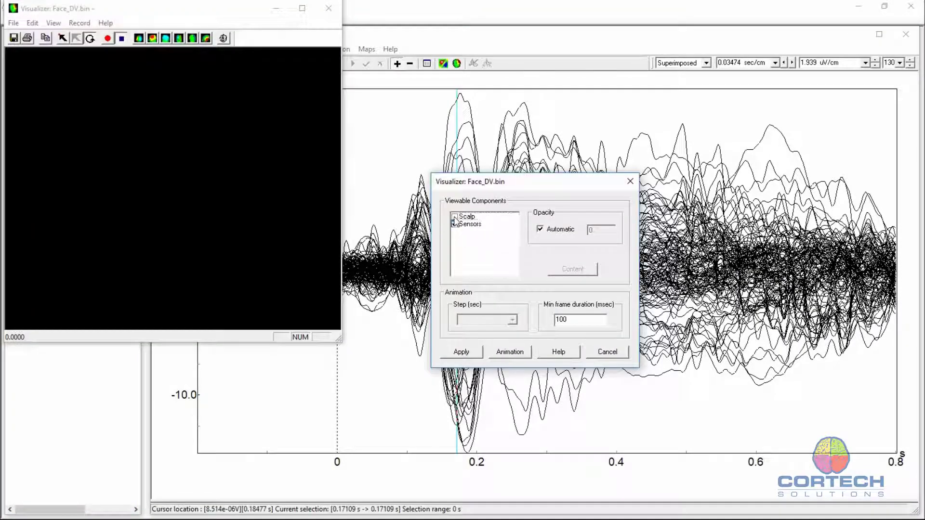
left_click(456, 225)
left_click(455, 217)
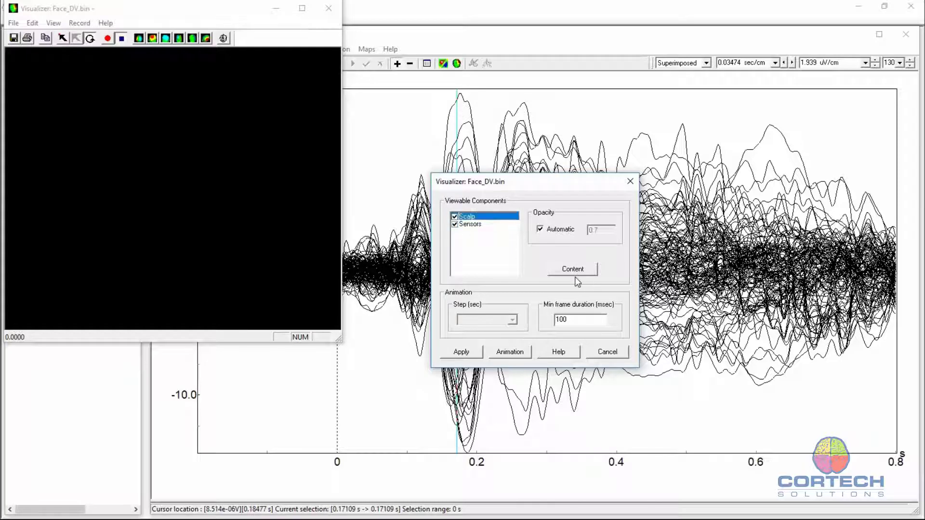
left_click(577, 270)
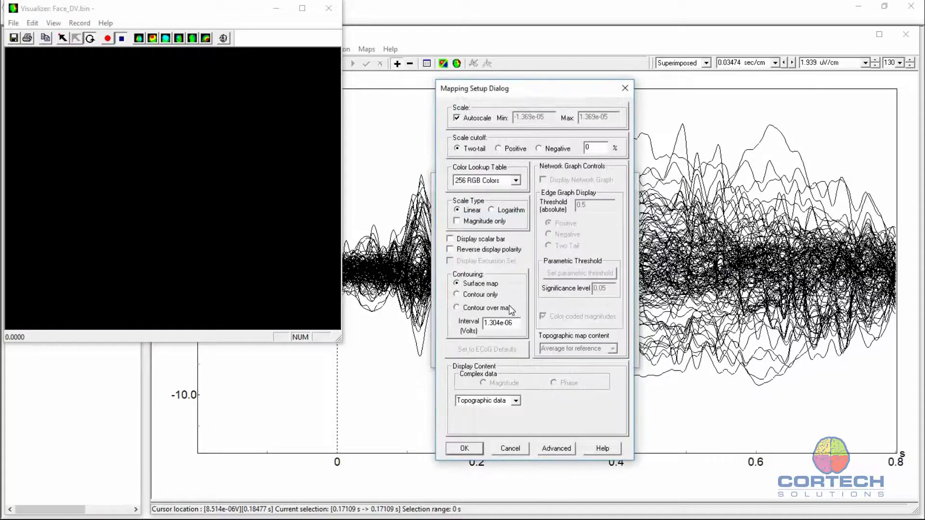
left_click(456, 308)
left_click(478, 451)
left_click(462, 352)
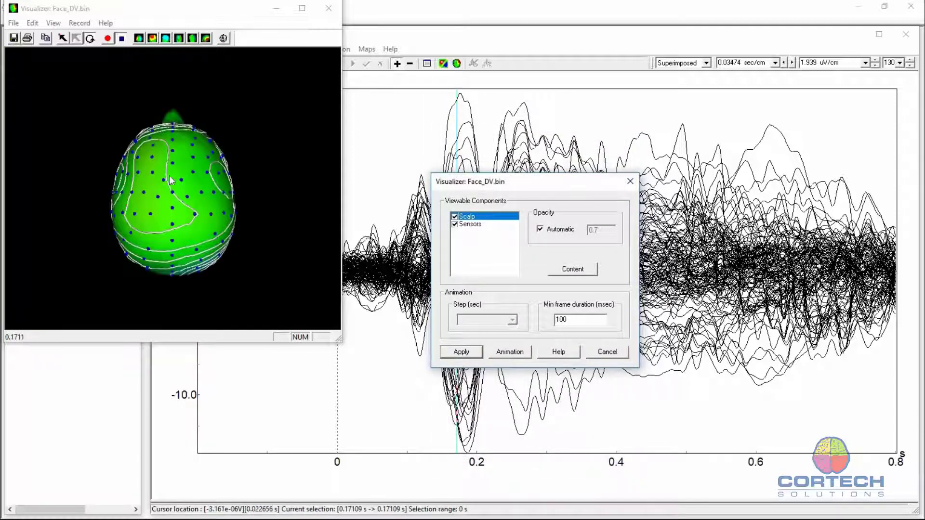
left_click_drag(170, 177, 178, 196)
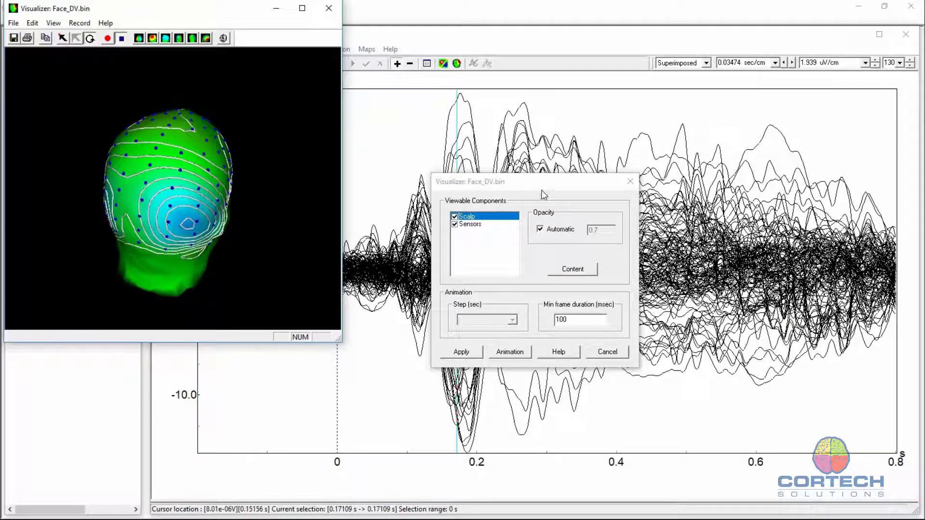
Map the interval from about 0.175 to 0.1965 s on the scalp, inspect the back of the head, and close the visualizer
left_click_drag(549, 186, 159, 307)
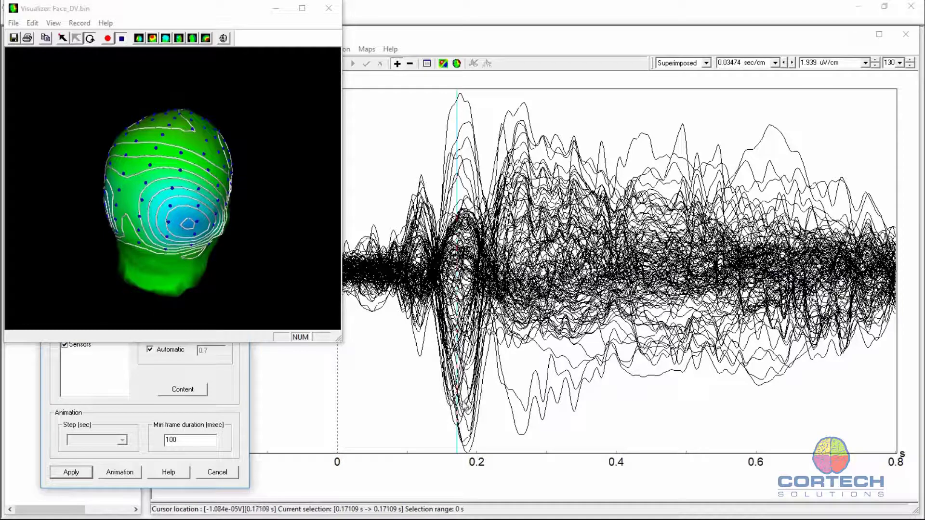
left_click_drag(459, 404, 475, 404)
left_click(70, 471)
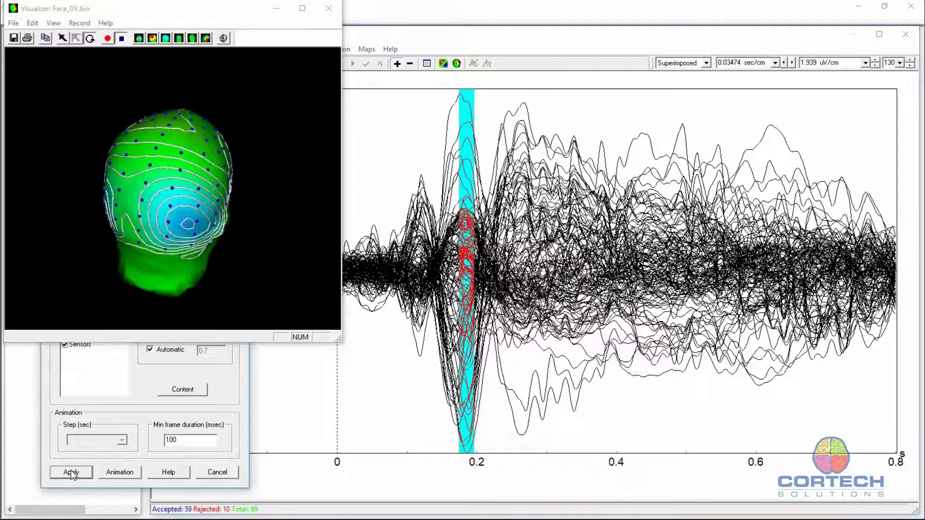
left_click(207, 39)
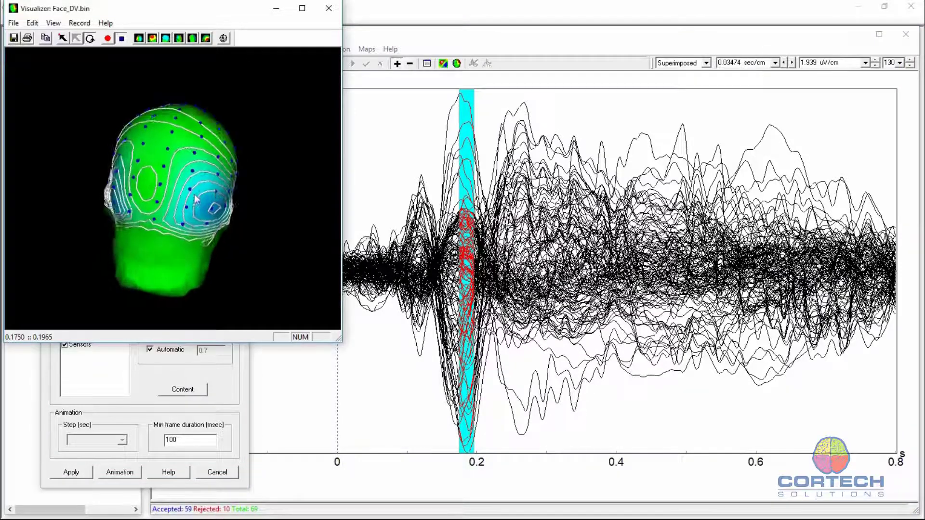
left_click_drag(195, 199, 322, 147)
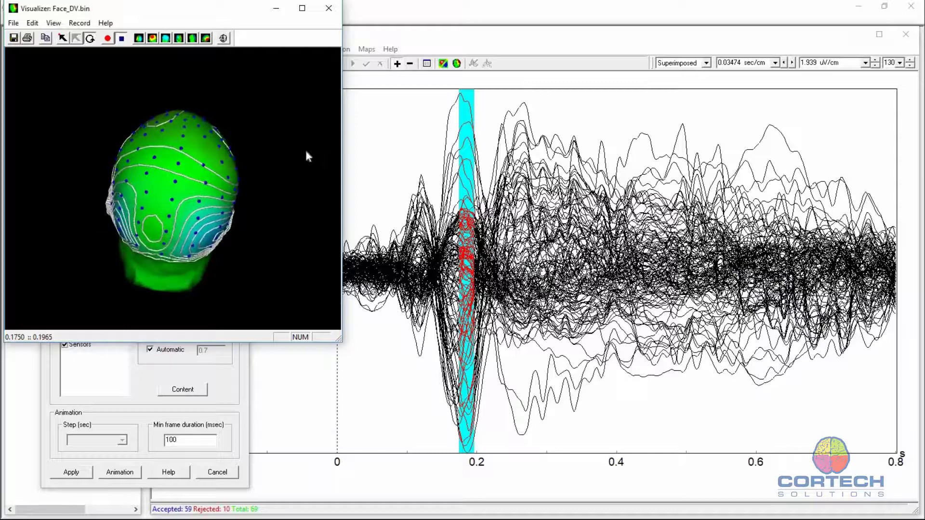
left_click(328, 8)
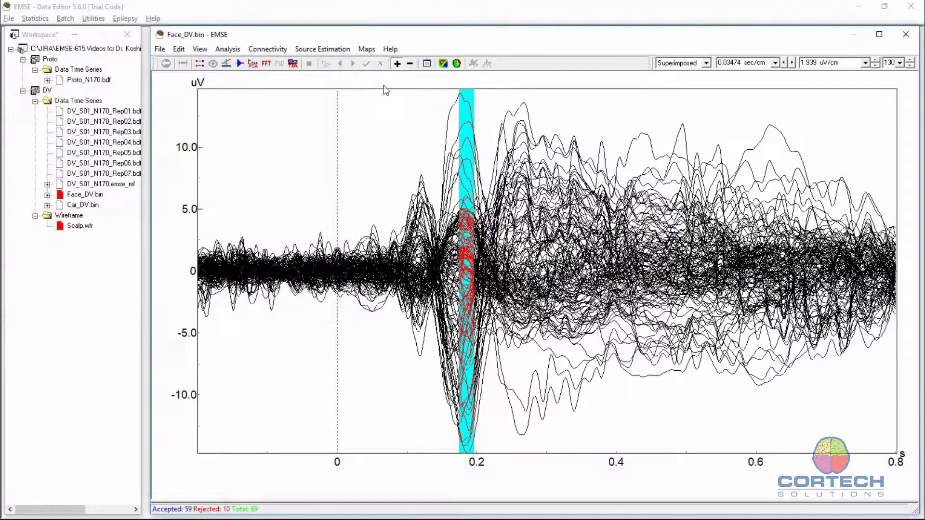
Display Face_DV.bin as a Channel array with about 0.185 s marked, and overlay Car_DV.bin on it
left_click(467, 180)
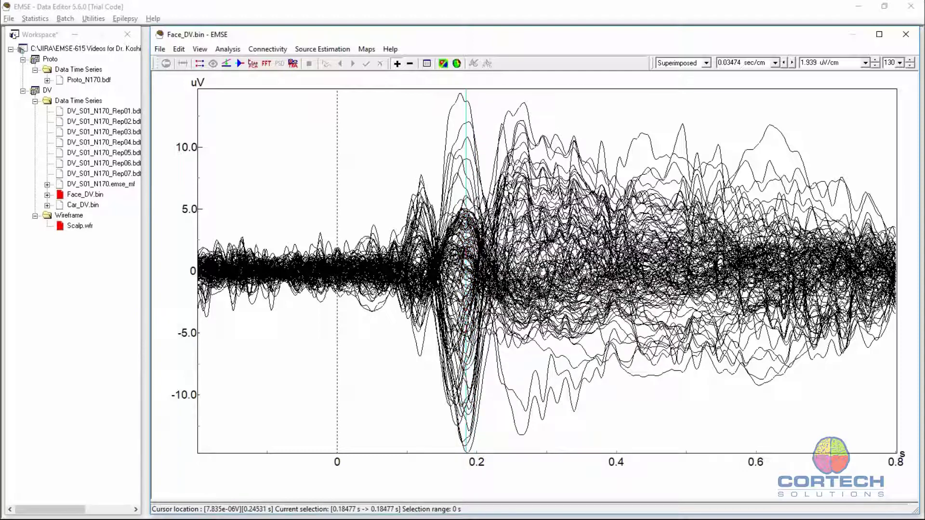
left_click(707, 63)
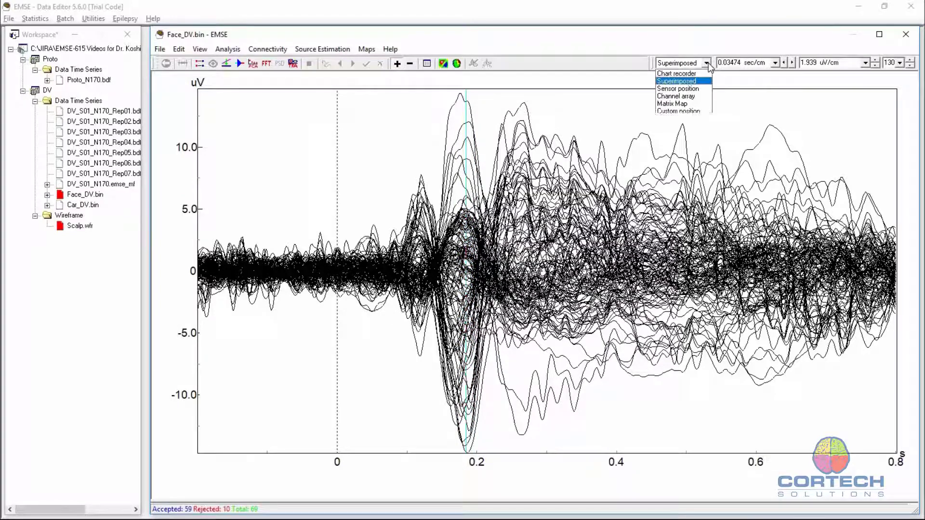
left_click(703, 96)
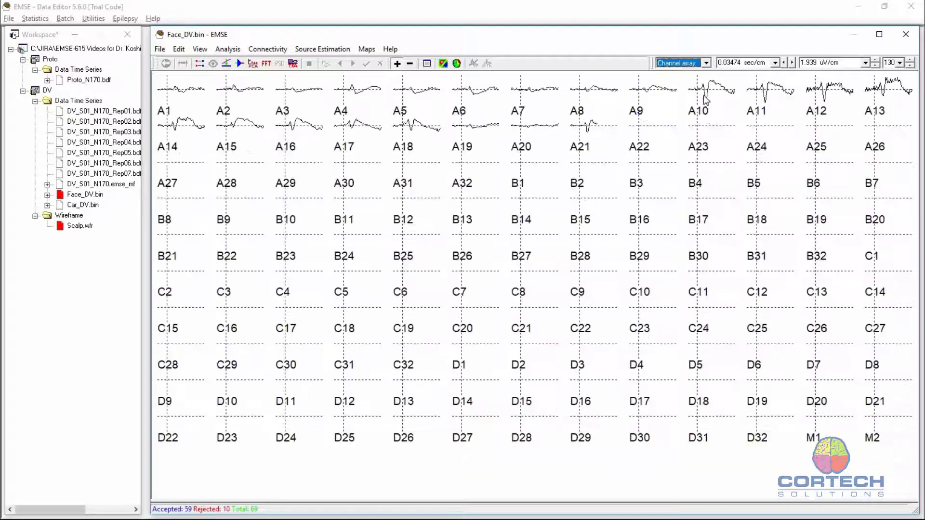
right_click(84, 206)
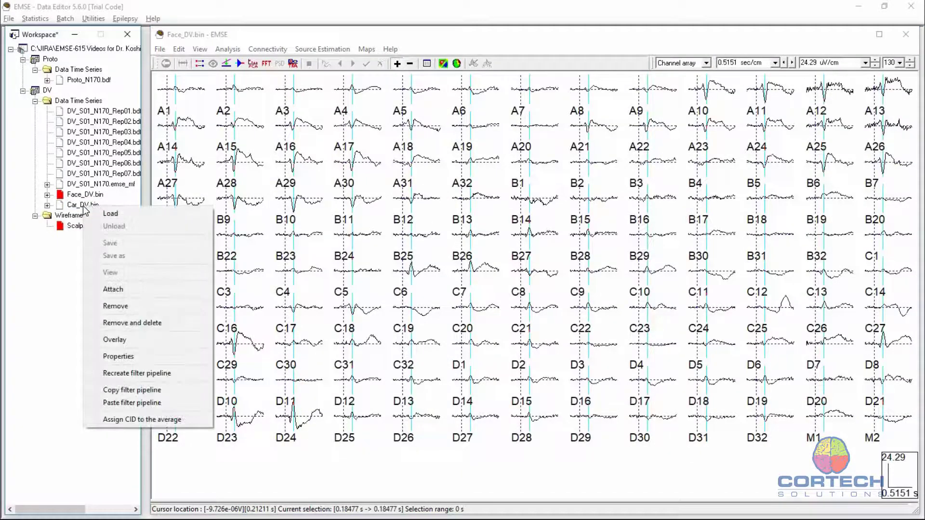
left_click(133, 340)
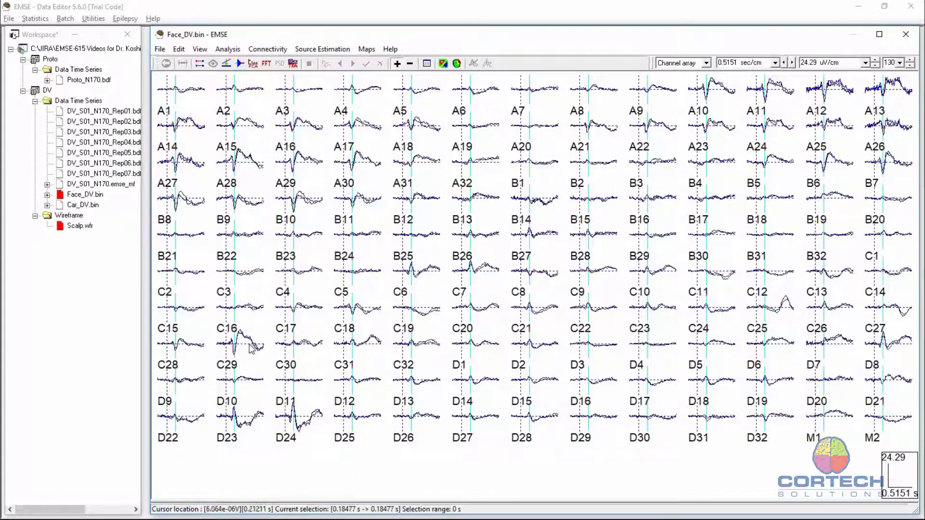
Open channel B10 on its own, mark its negative peak at about 0.189 s, and save the workspace
double_click(297, 209)
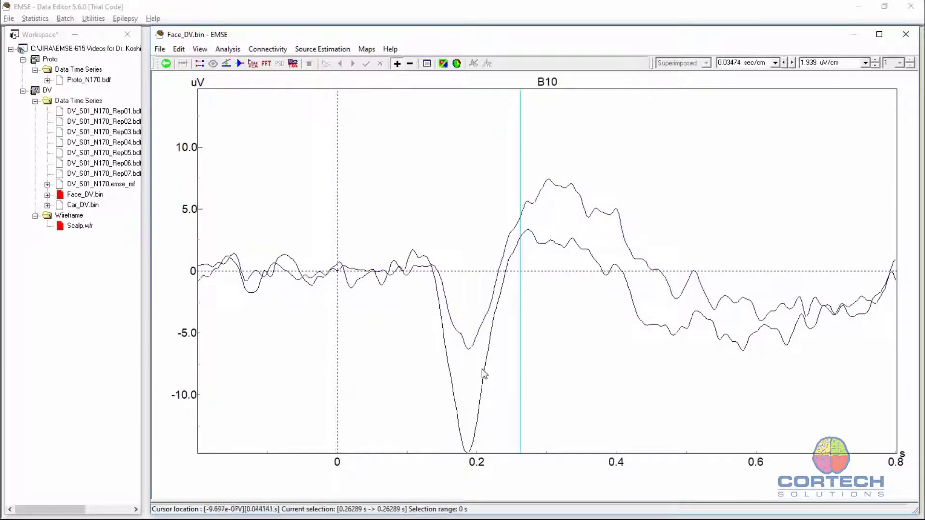
left_click(468, 348)
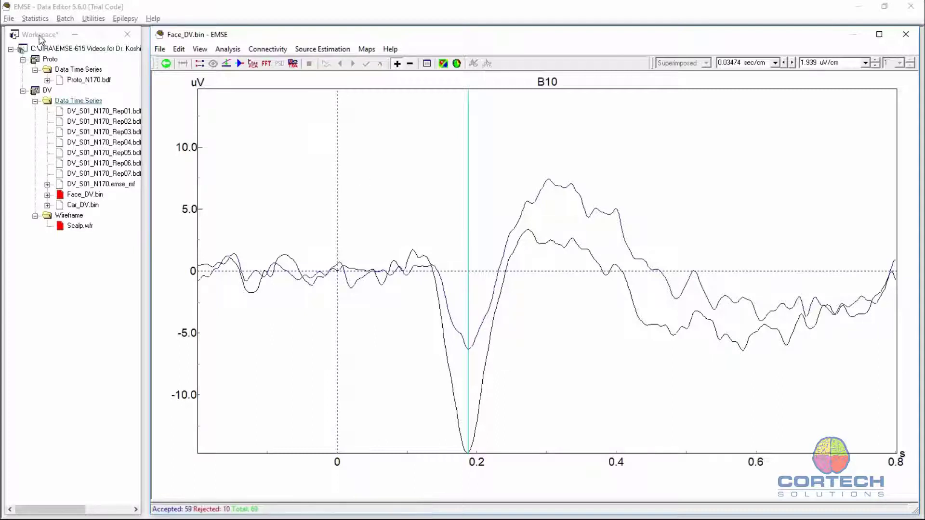
left_click(8, 19)
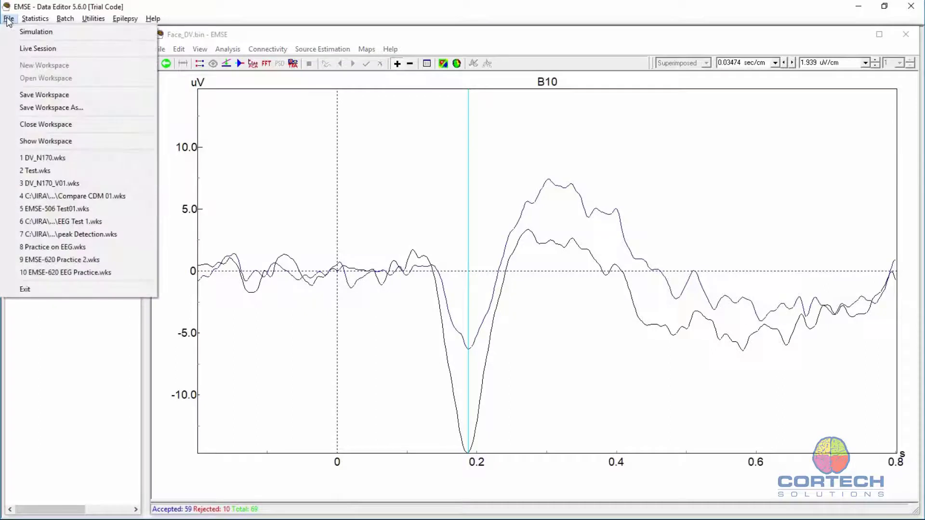
left_click(48, 95)
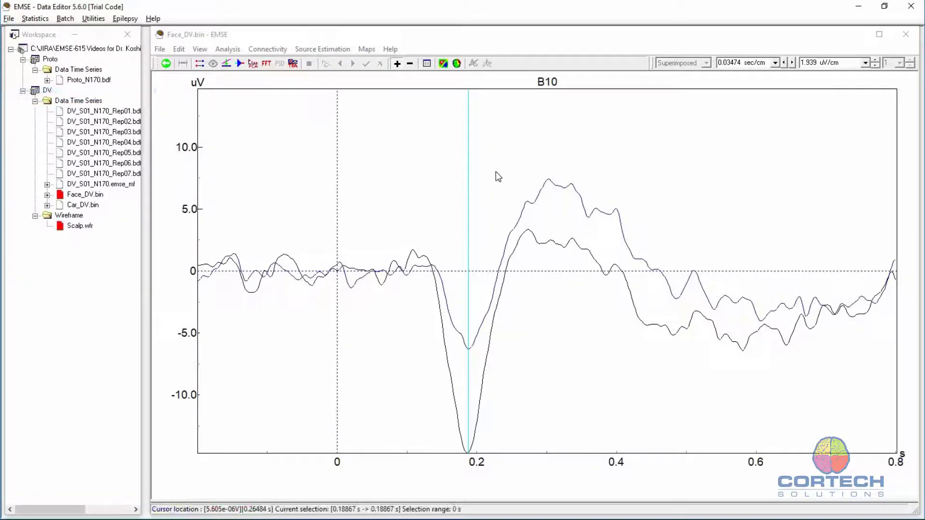
Select the negative deflection in channel B10 between its zero crossings, from about 0.138 to 0.2375 s
left_click(434, 271, "shift")
left_click(508, 271, "shift")
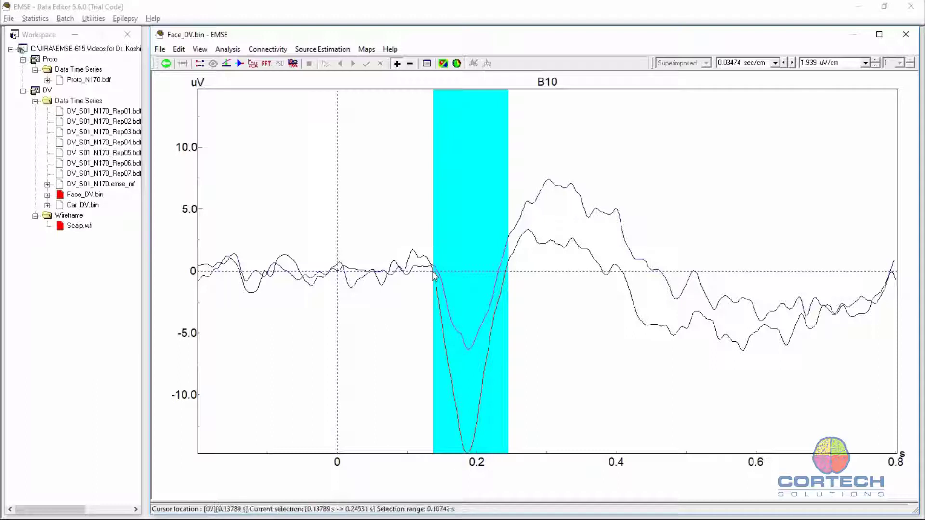
left_click_drag(432, 271, 504, 271)
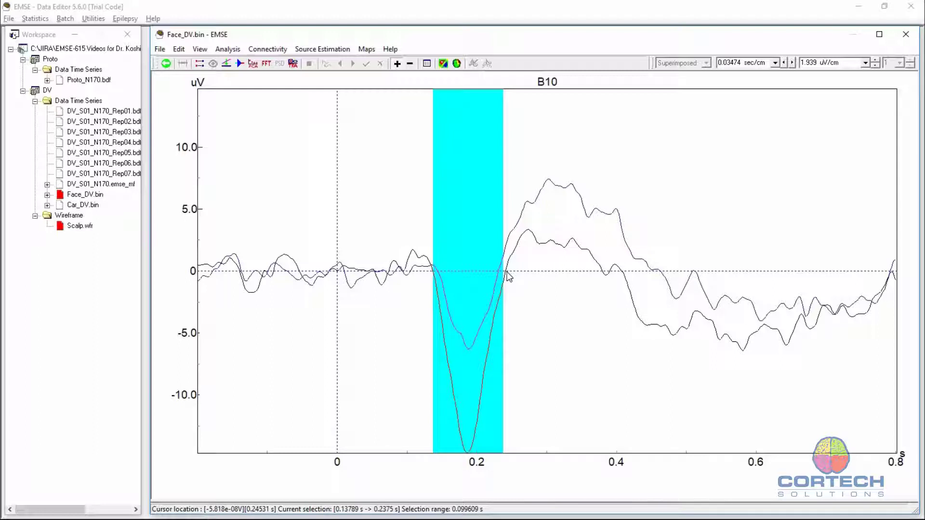
Mark the extent of the negative deflection in channel B10, from about 0.138 to 0.245 s, and clear that selection
left_click(506, 273)
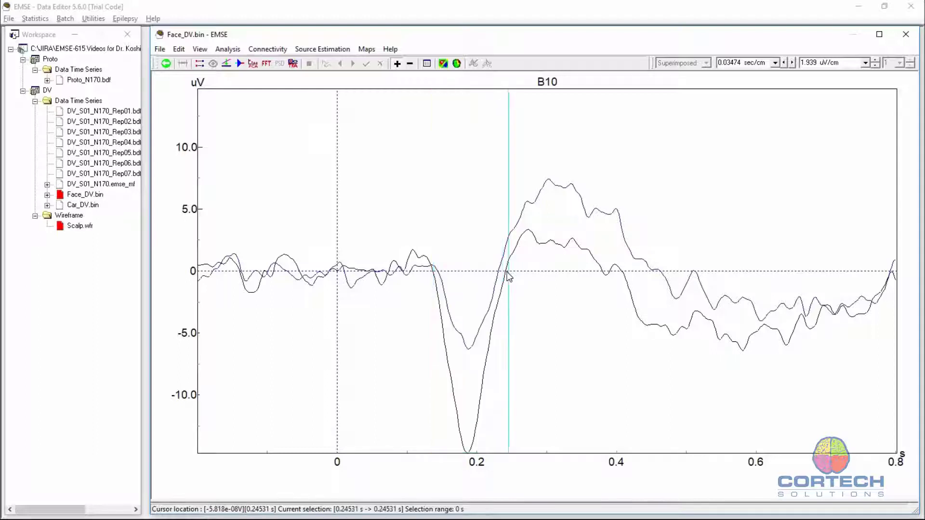
left_click(434, 276)
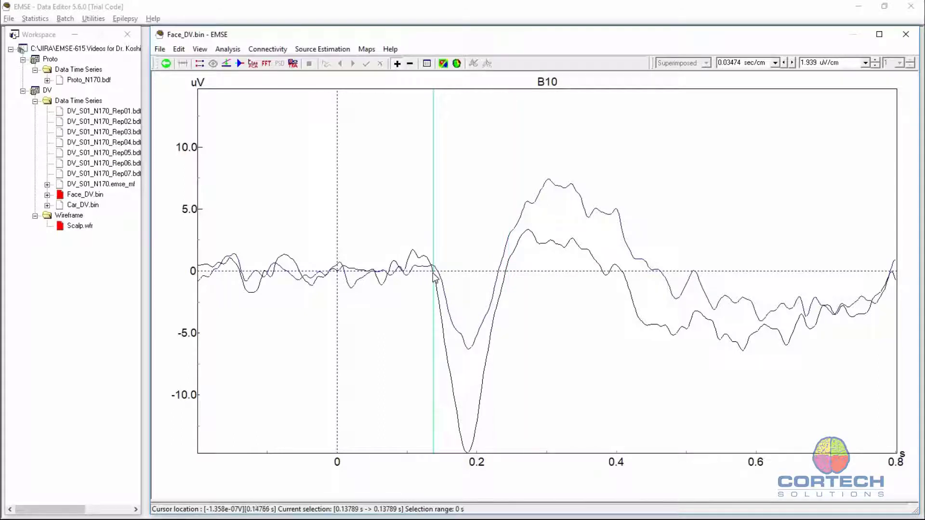
left_click_drag(435, 276, 509, 273)
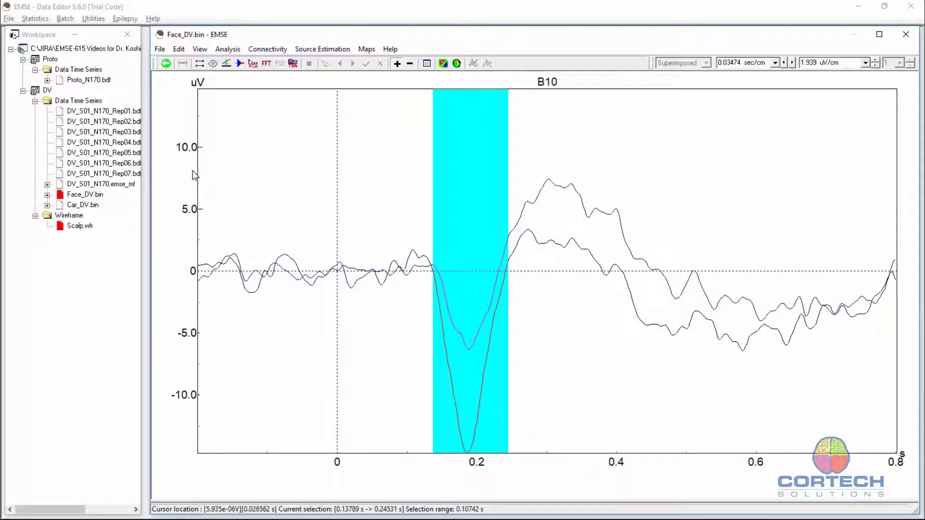
left_click(451, 174)
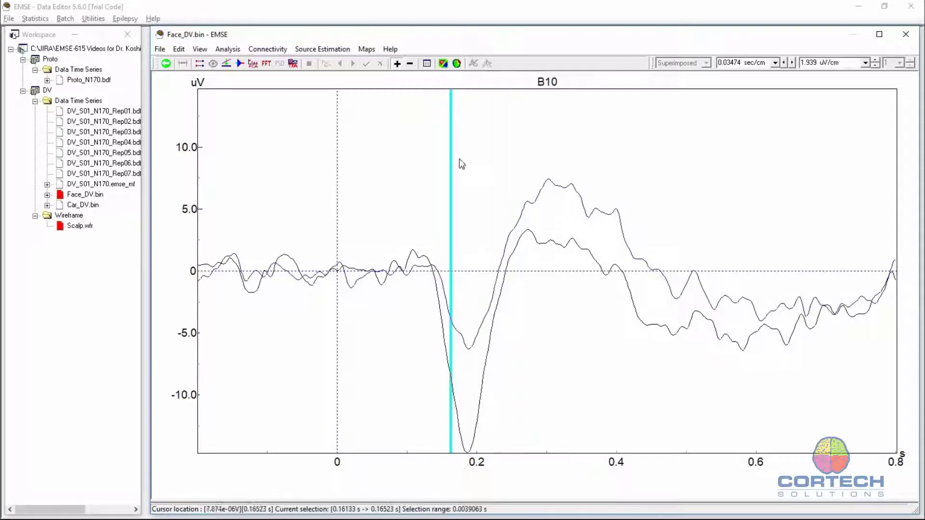
Start a permutation test with within-subject data, an unpaired comparison and the Time domain
left_click(37, 19)
left_click(56, 50)
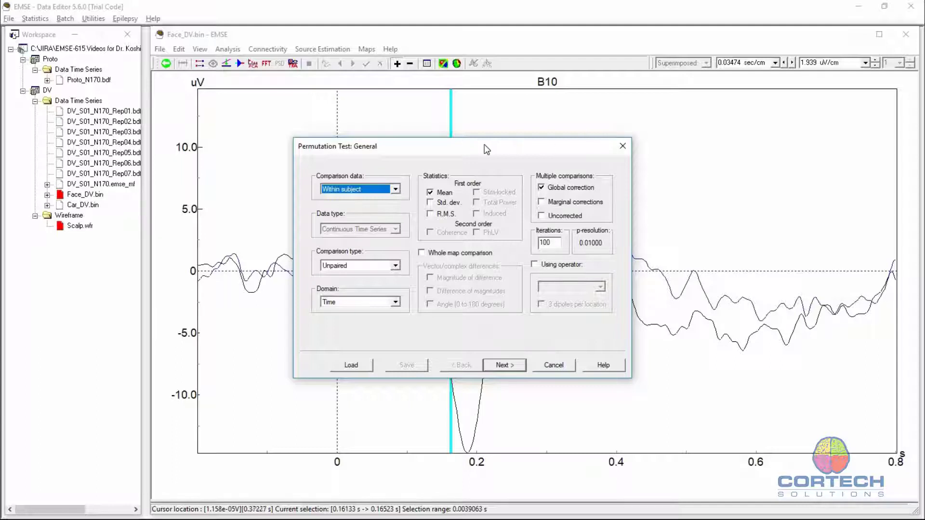
left_click_drag(465, 150, 494, 145)
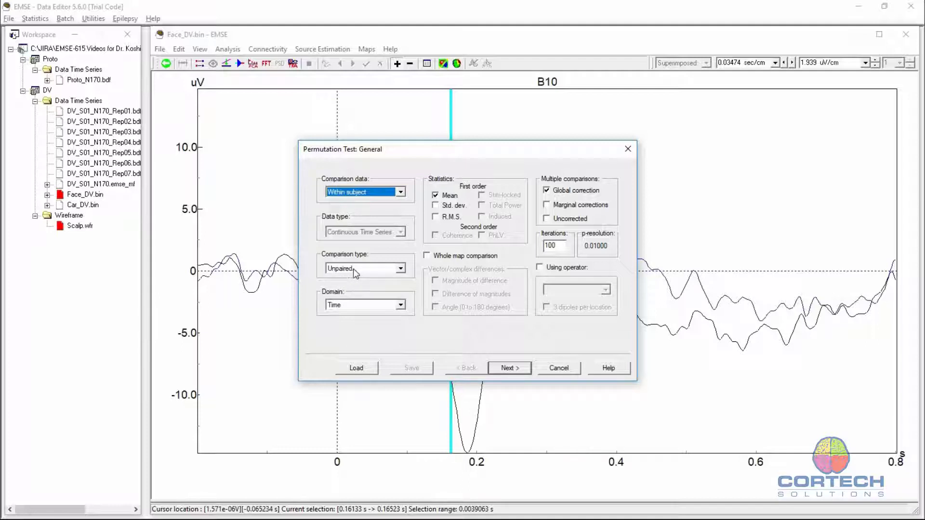
left_click(400, 269)
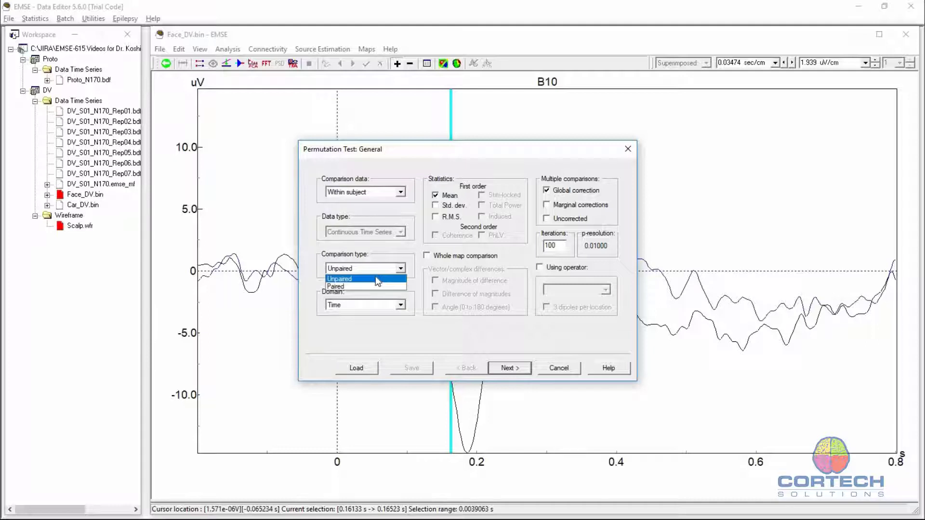
left_click(376, 278)
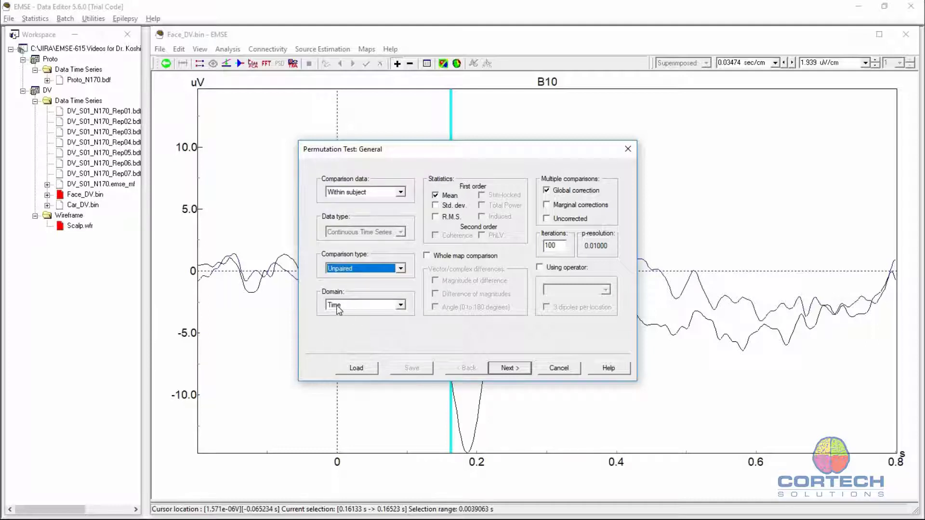
left_click(401, 306)
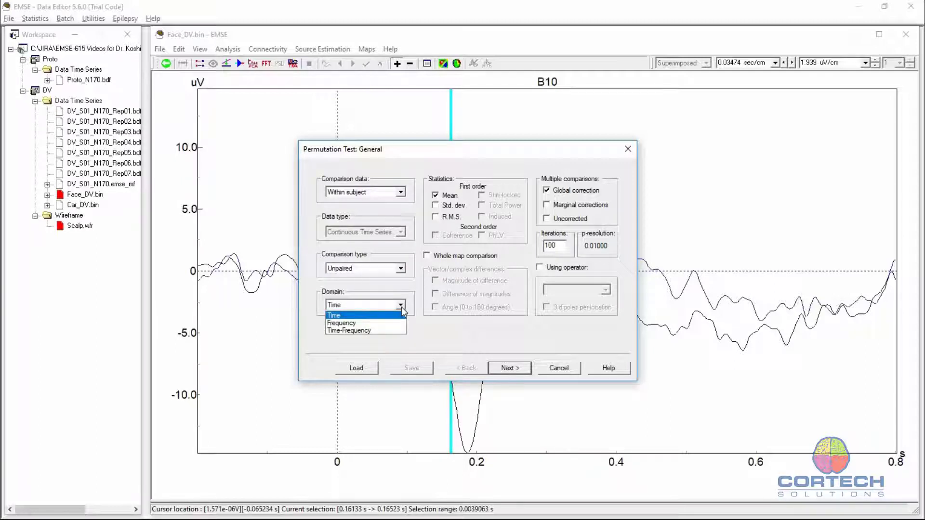
left_click(368, 316)
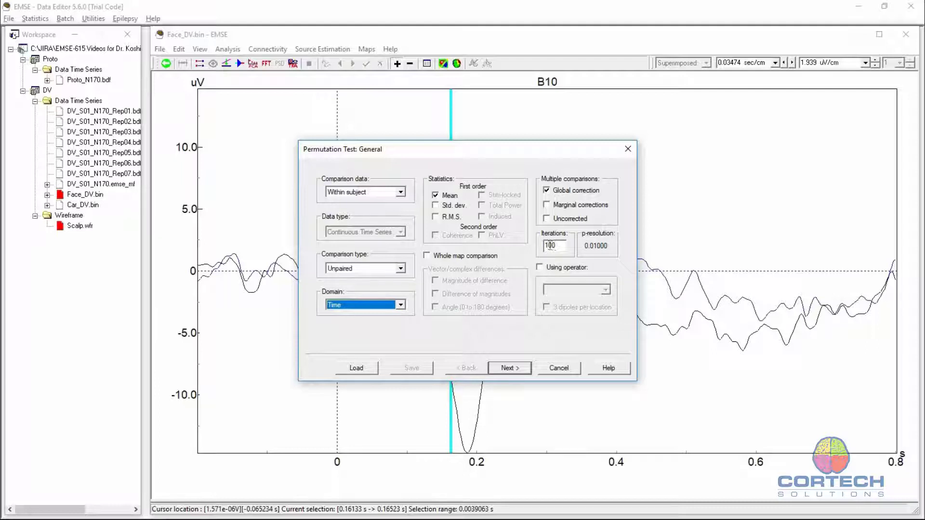
Set the permutation test to 200 iterations and proceed to the file selection
left_click(547, 246)
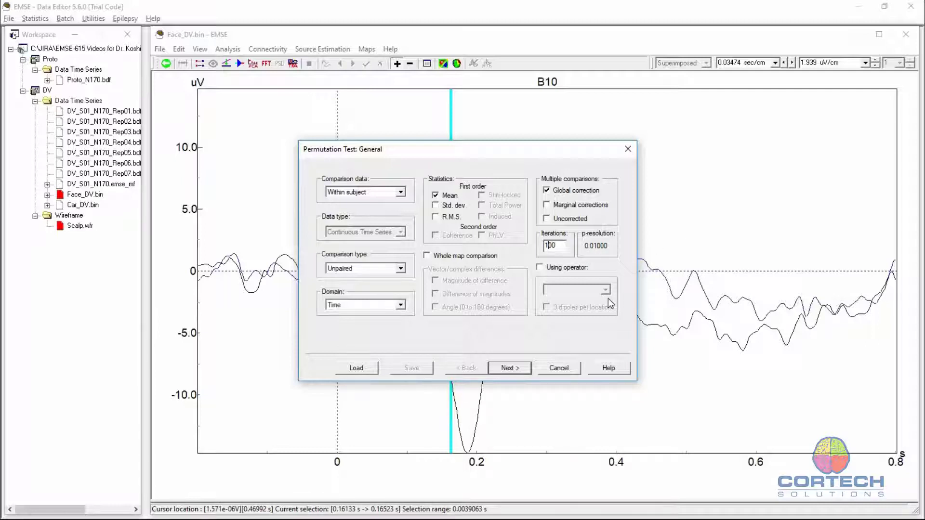
key("BackSpace")
type("2")
left_click(510, 368)
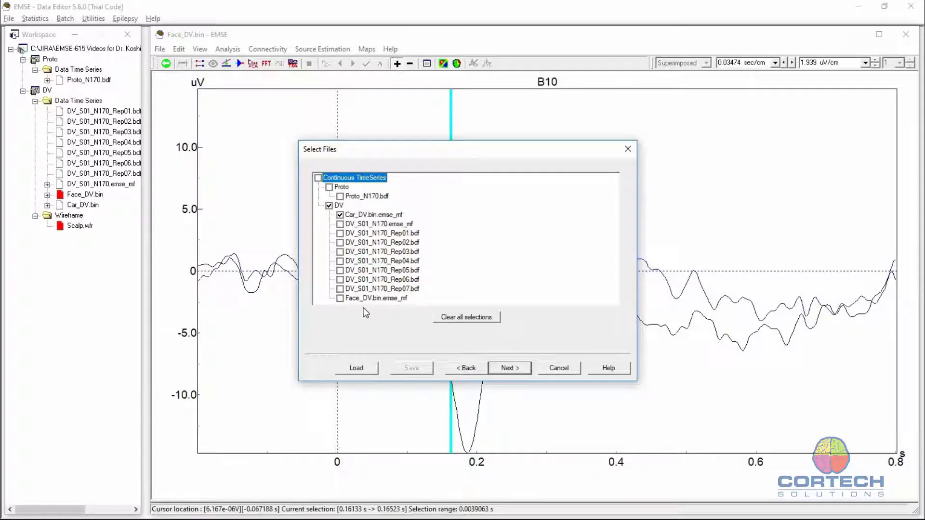
Include Face_DV.bin.emse_mf alongside Car_DV.bin.emse_mf, and set Face as the first condition and Car as the second
left_click(340, 299)
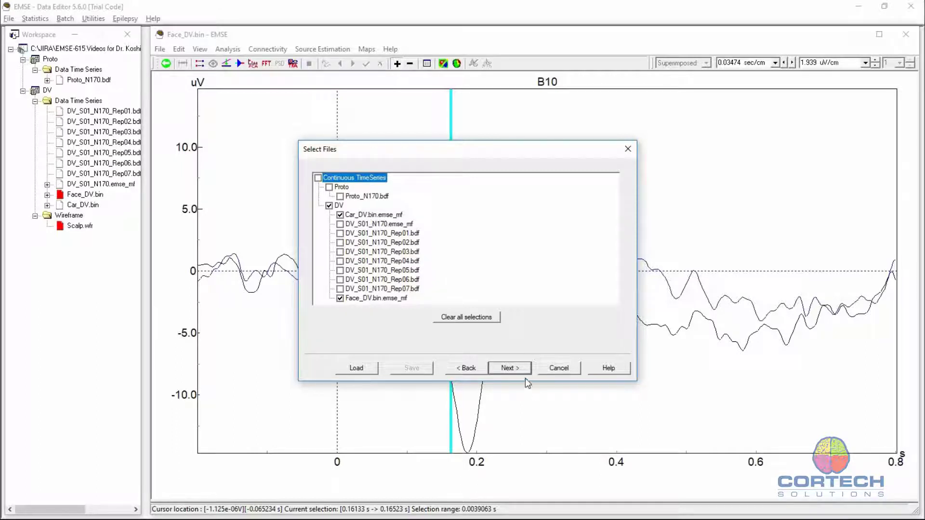
left_click(512, 369)
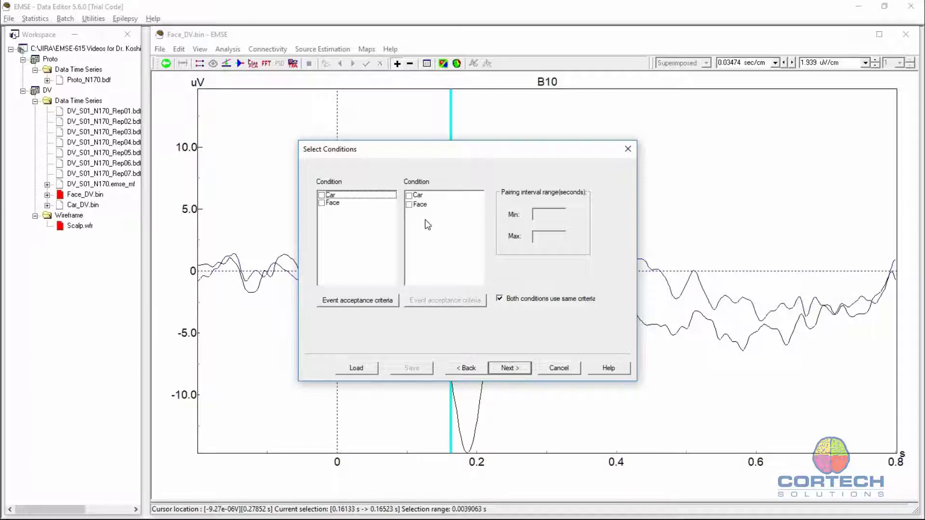
left_click(322, 203)
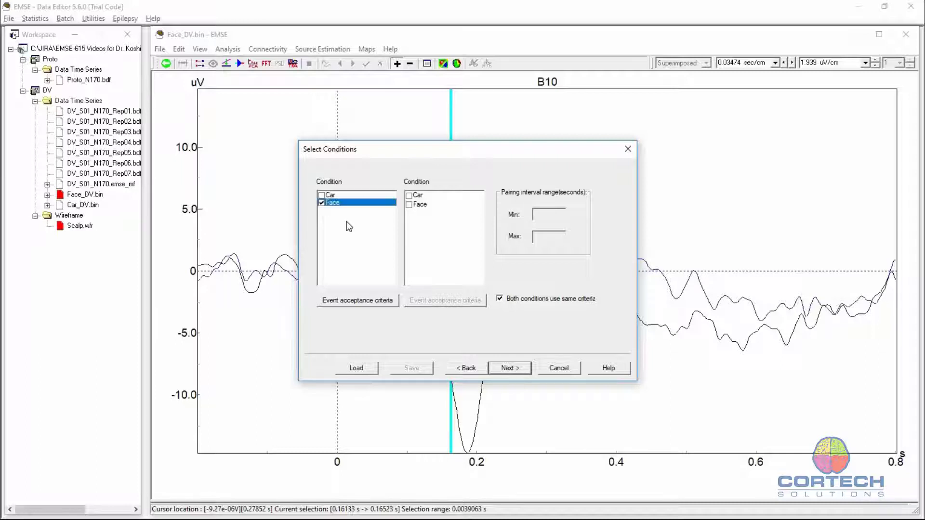
left_click(410, 196)
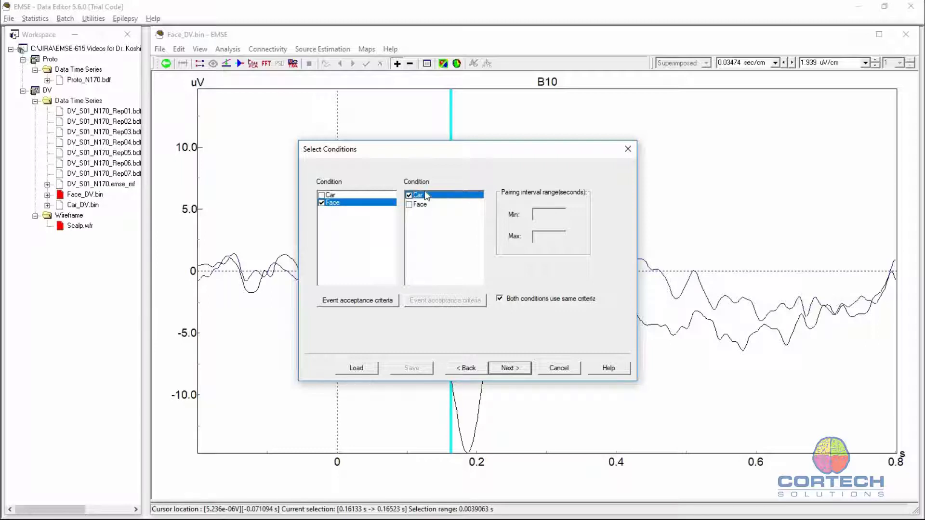
Review the data acceptance and event rejection rules in the event acceptance criteria
left_click(350, 304)
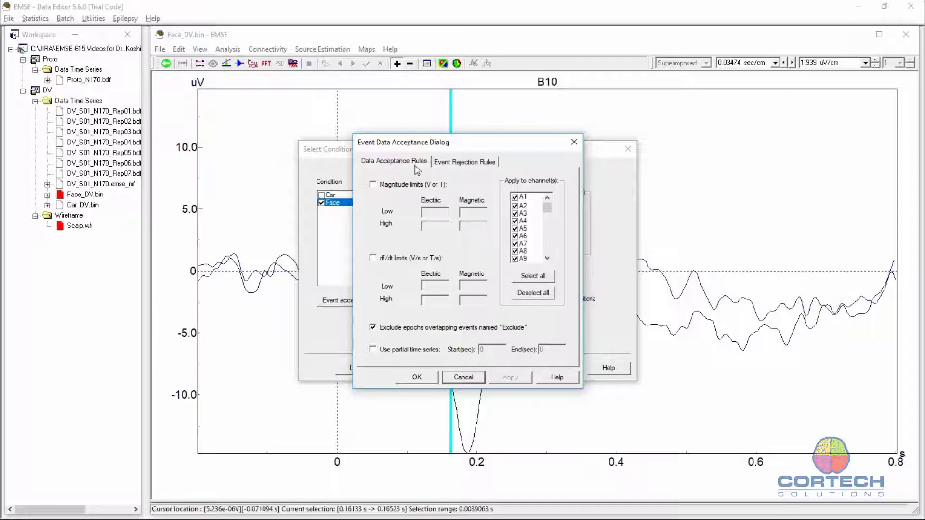
left_click(451, 163)
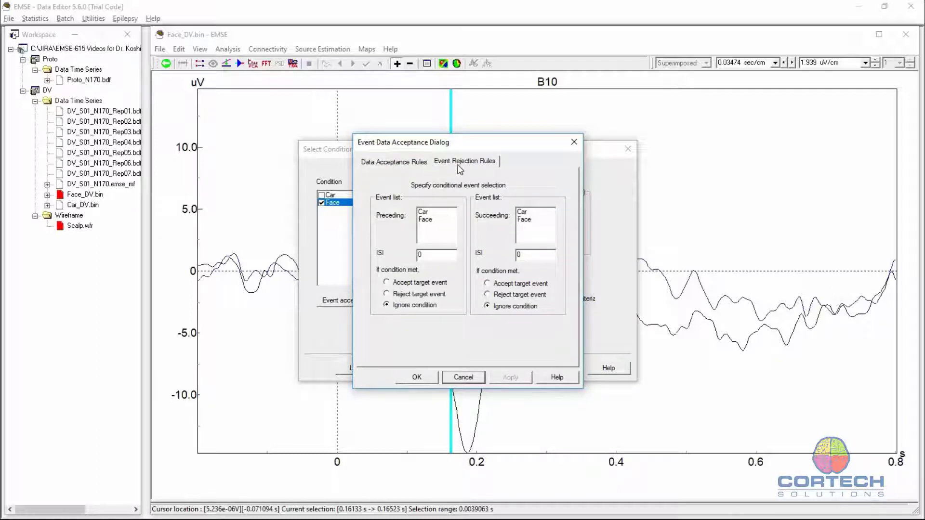
left_click(384, 164)
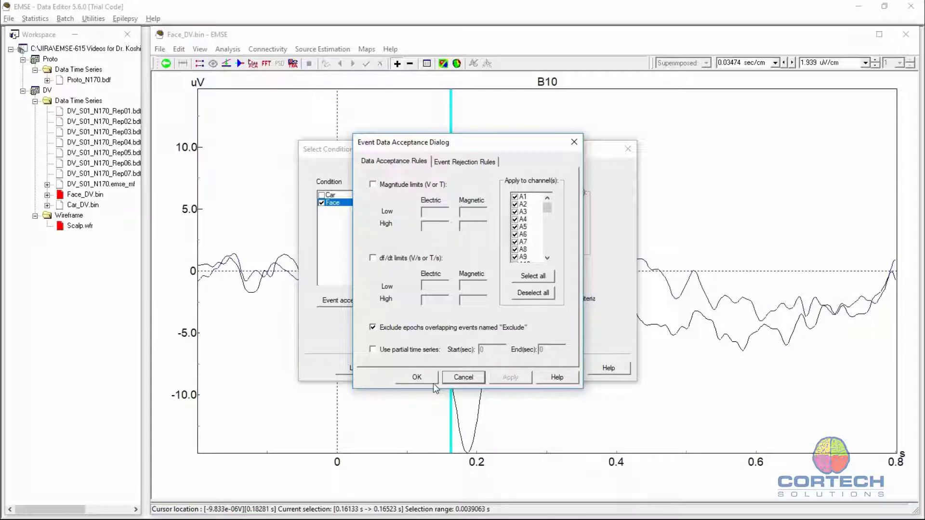
left_click(464, 379)
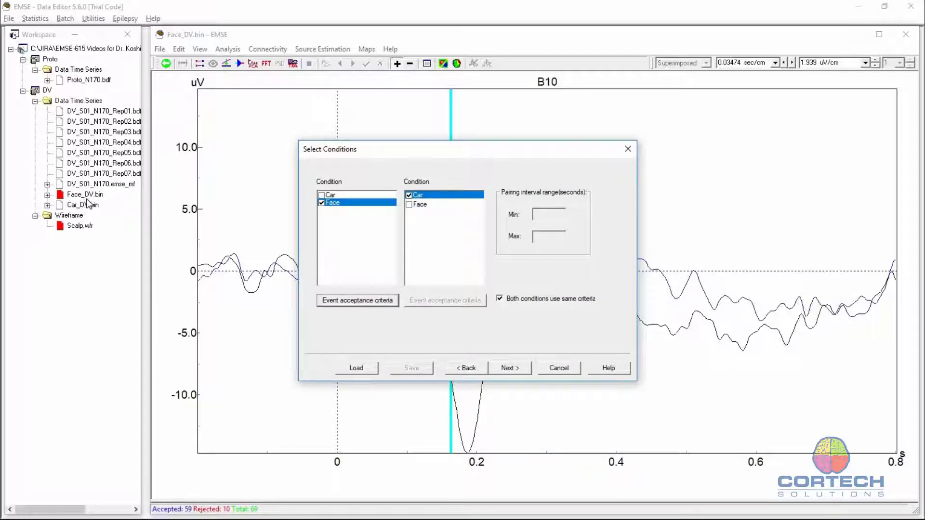
Set the interval of interest for the statistical comparison from 0.1 to 0.25 s
left_click(510, 368)
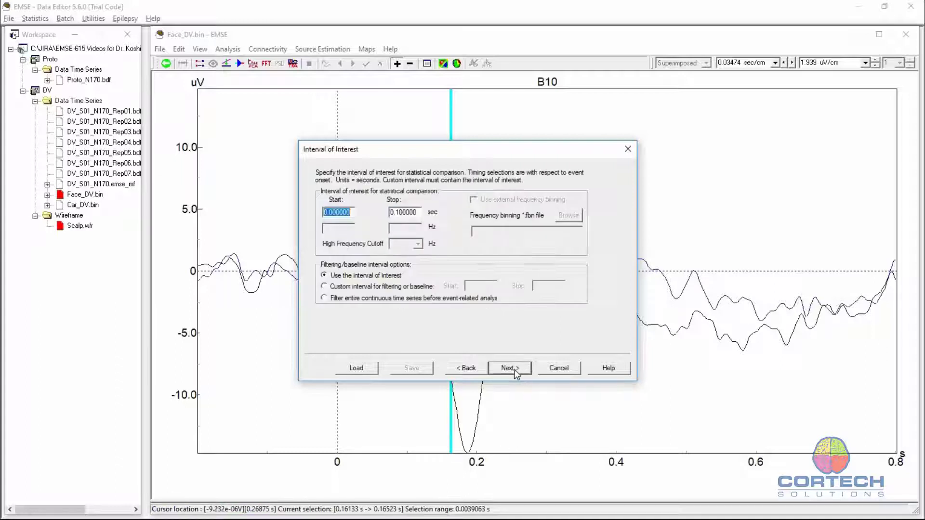
left_click(353, 214)
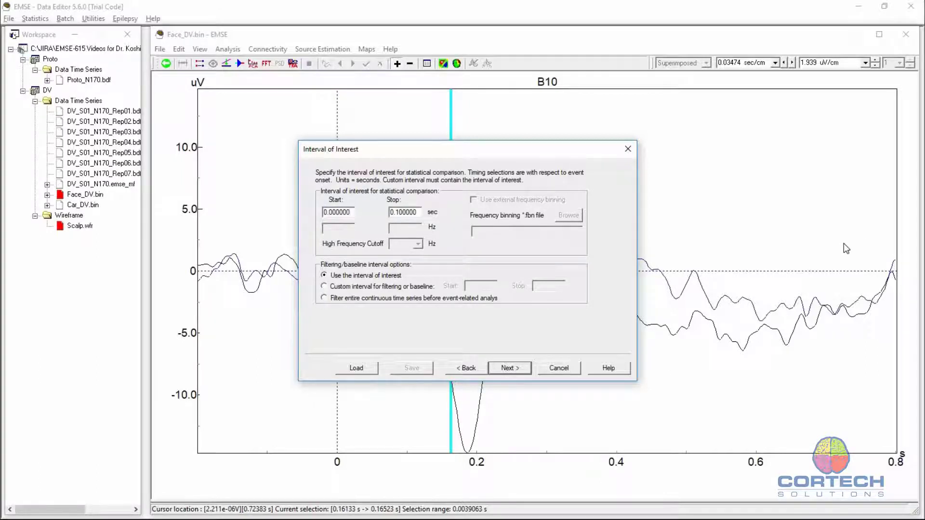
key("BackSpace")
key("BackSpace")
key("BackSpace")
key("BackSpace")
key("BackSpace")
type("1")
double_click(421, 215)
type("0.1")
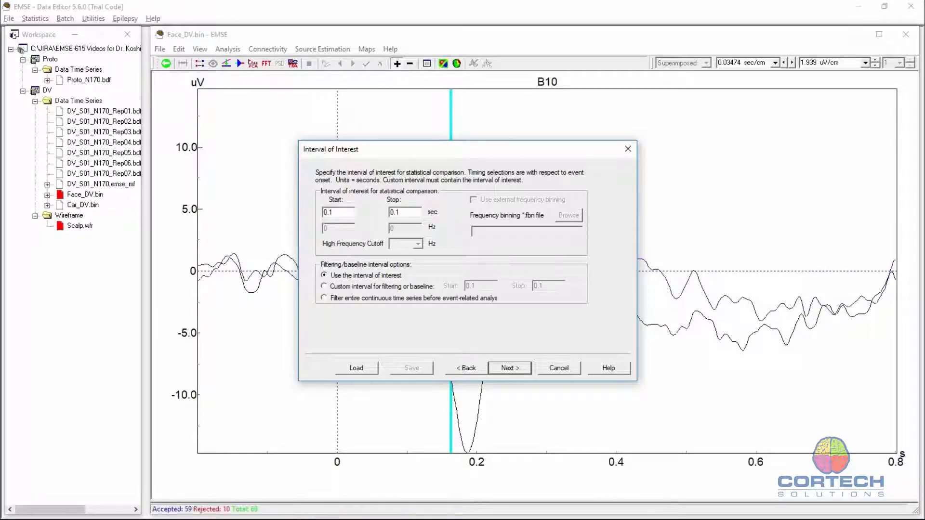
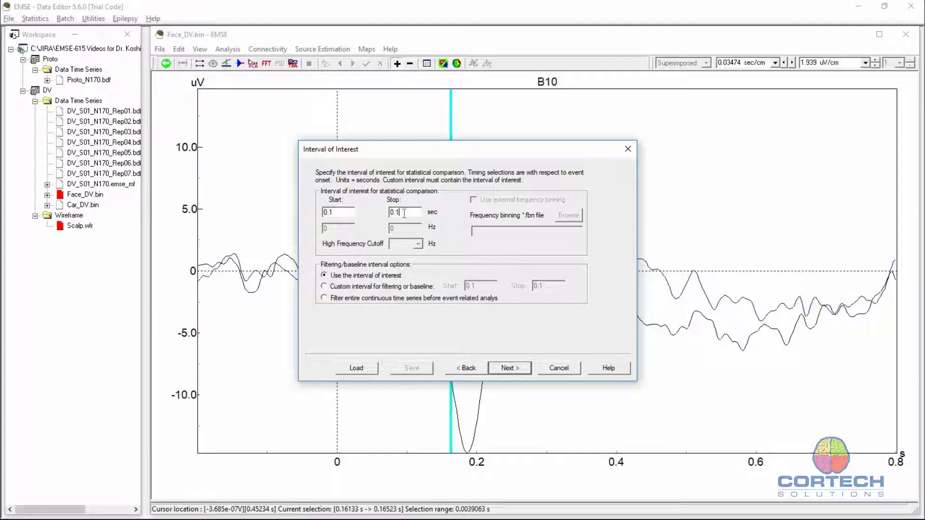
key("BackSpace")
type("25")
Use a custom filtering or baseline interval from -0.3 to 0.4 s and proceed to the baseline settings
left_click(324, 287)
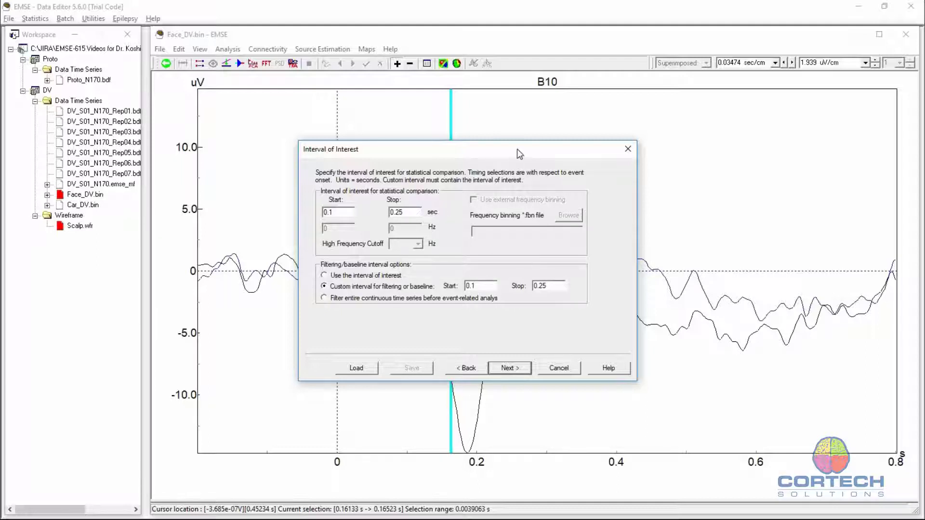
left_click_drag(769, 160, 751, 142)
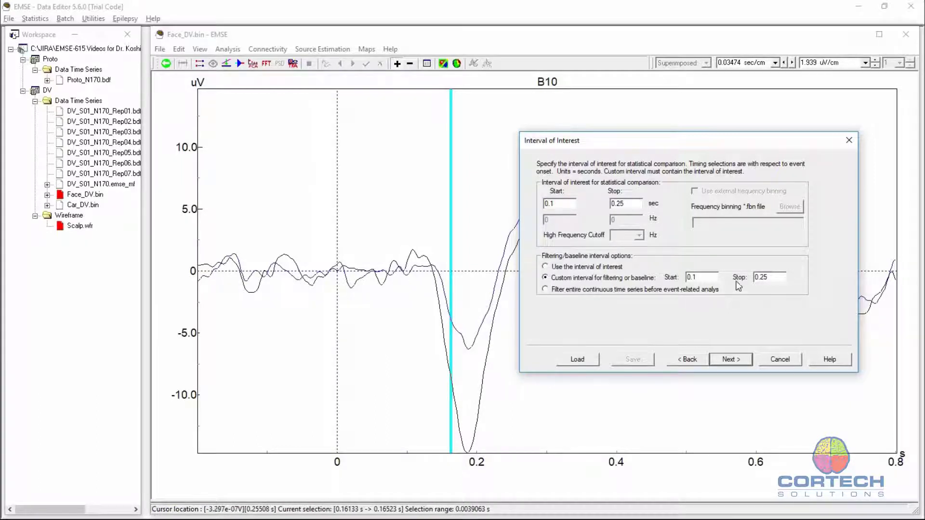
left_click(711, 278)
key("BackSpace")
key("BackSpace")
key("BackSpace")
type("-")
type("0.2")
key("BackSpace")
type("3")
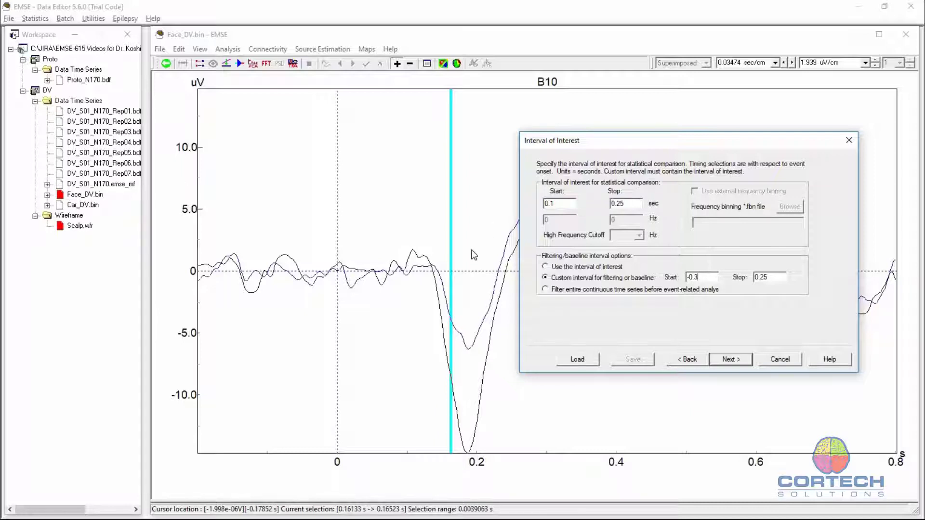
left_click(781, 276)
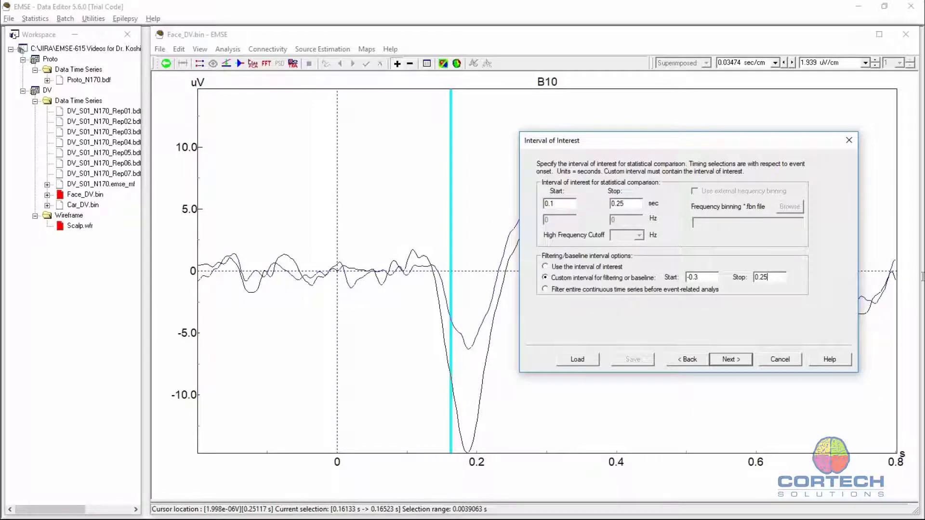
key("BackSpace")
key("BackSpace")
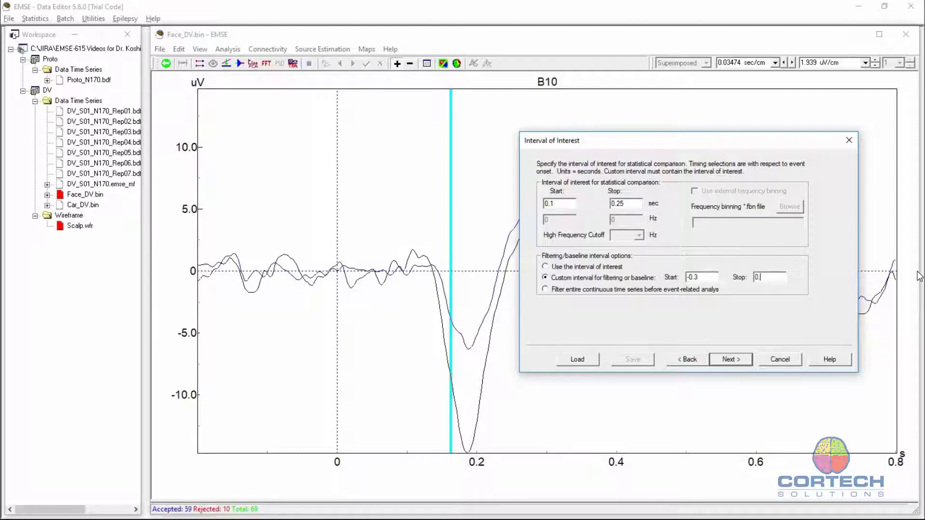
type("4")
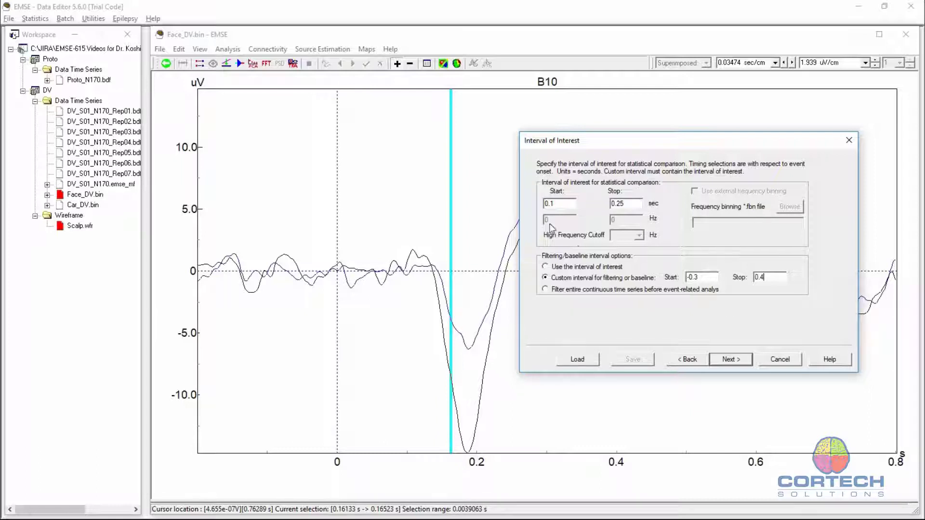
left_click(732, 360)
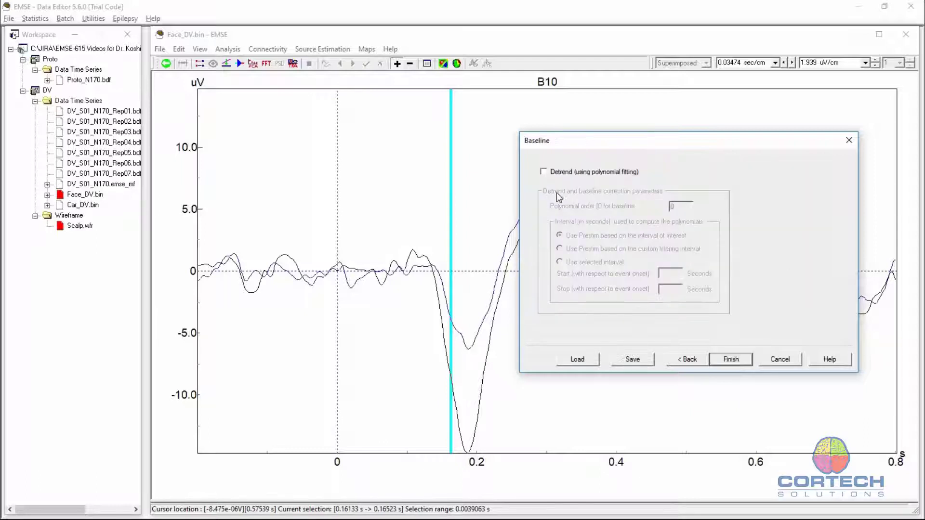
Enable detrending with polynomial order 0 over a selected interval from -0.2 to 0 s, and finish the test setup
left_click(544, 172)
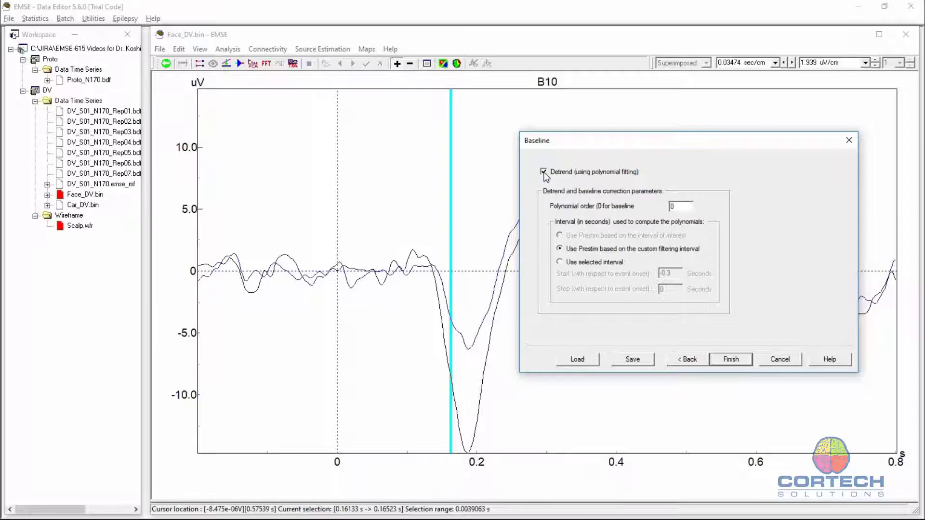
left_click(560, 261)
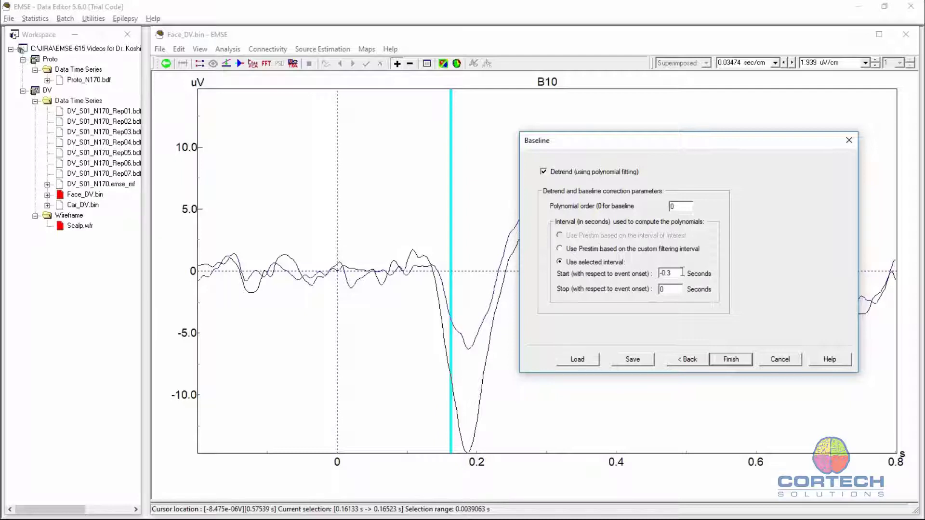
key("BackSpace")
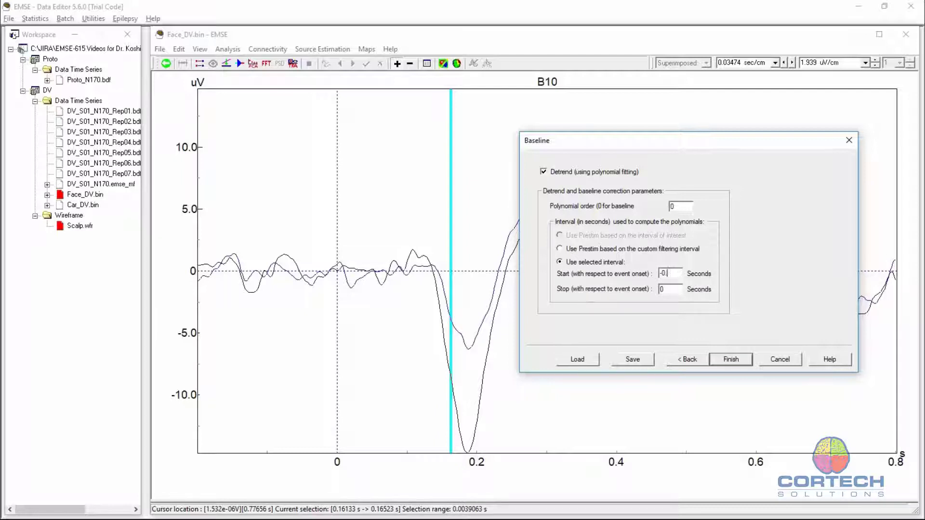
type("2")
left_click(731, 359)
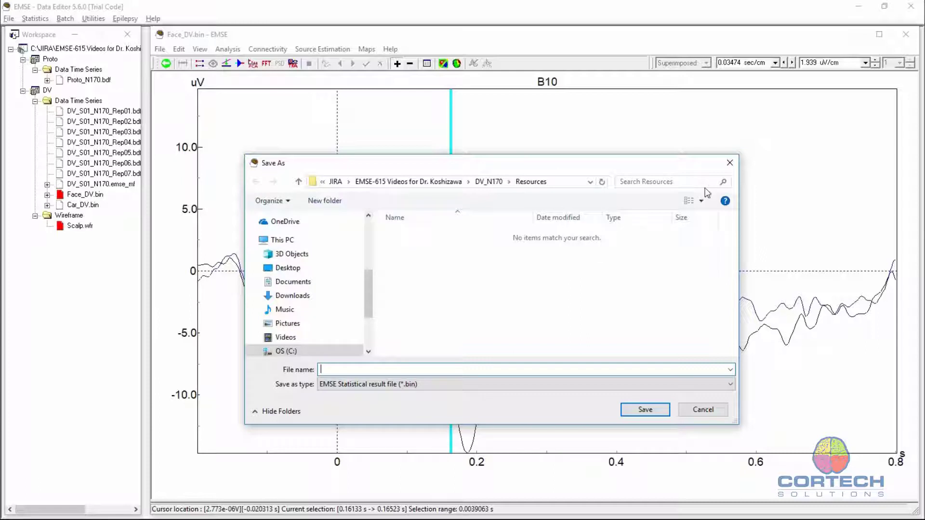
Create a Face-Car folder inside DV_N170 and save the statistical results in it as Face-Car
left_click(489, 182)
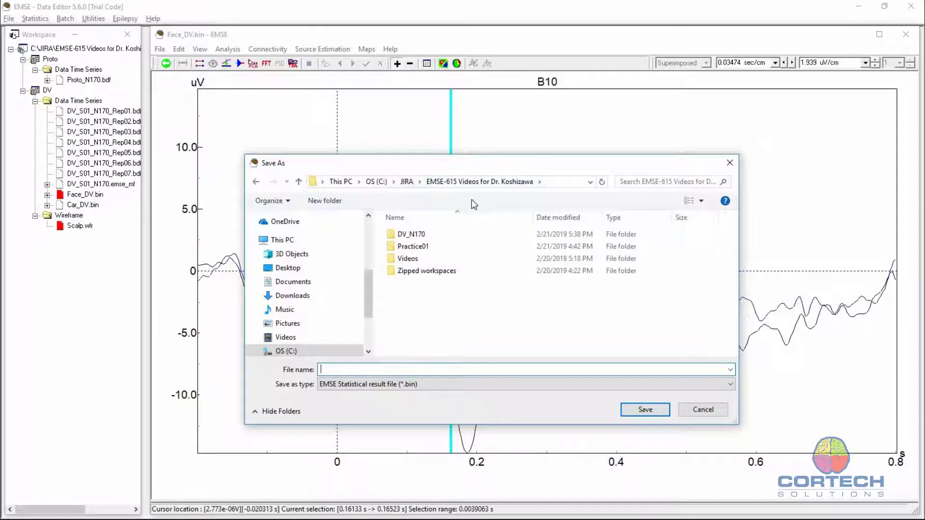
double_click(412, 235)
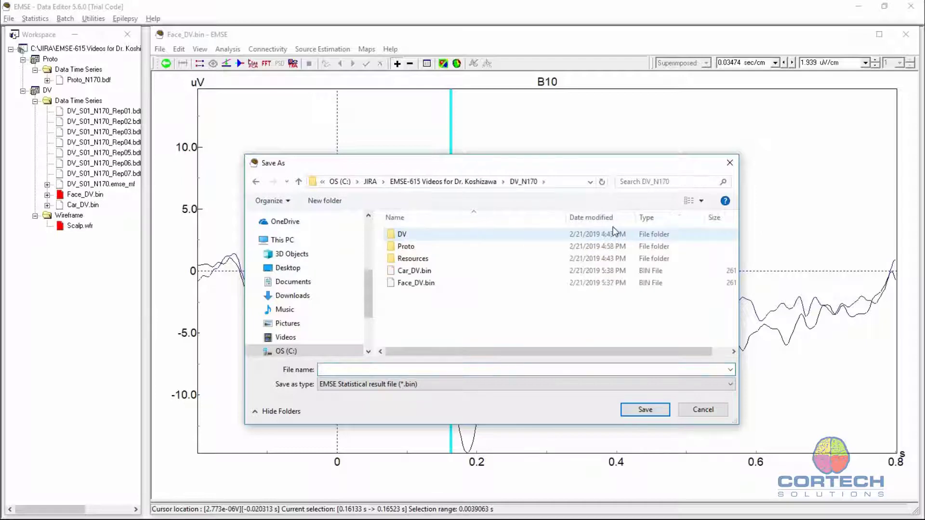
left_click(319, 200)
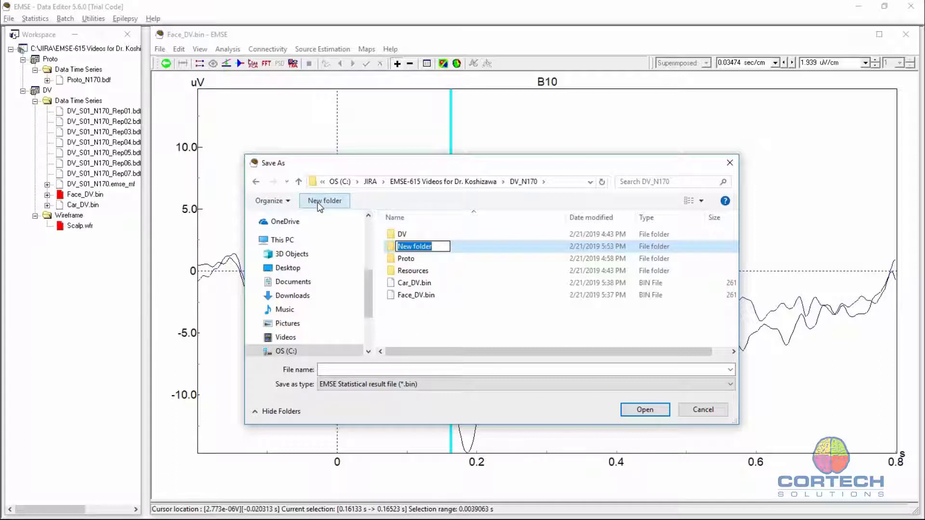
type("Face")
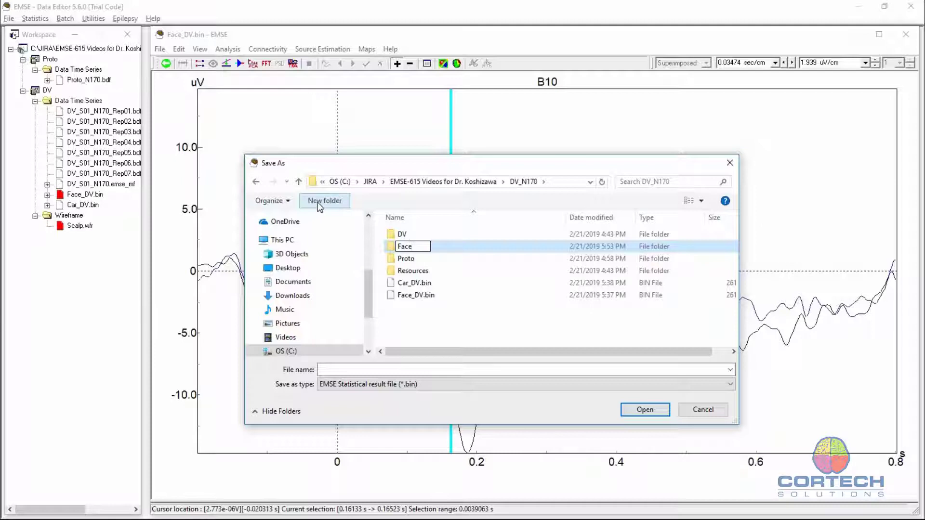
type("-Car")
key("Return")
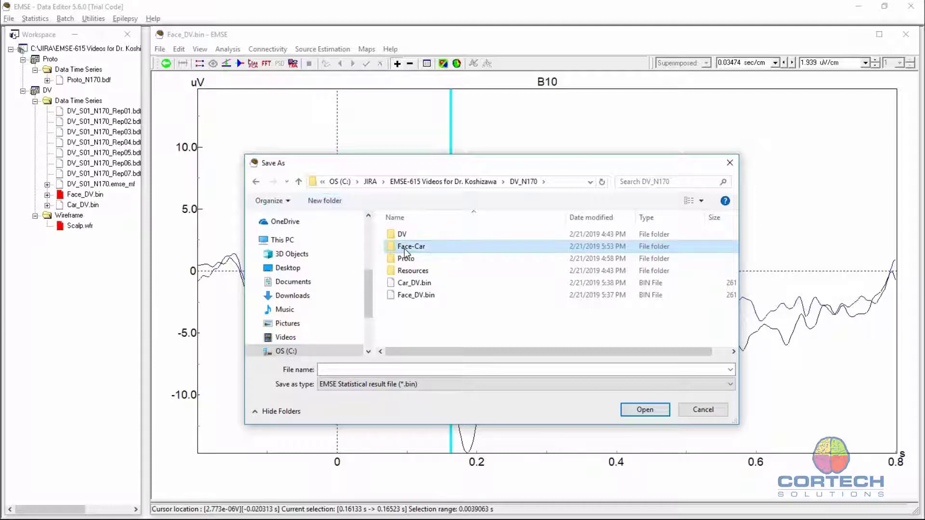
double_click(405, 249)
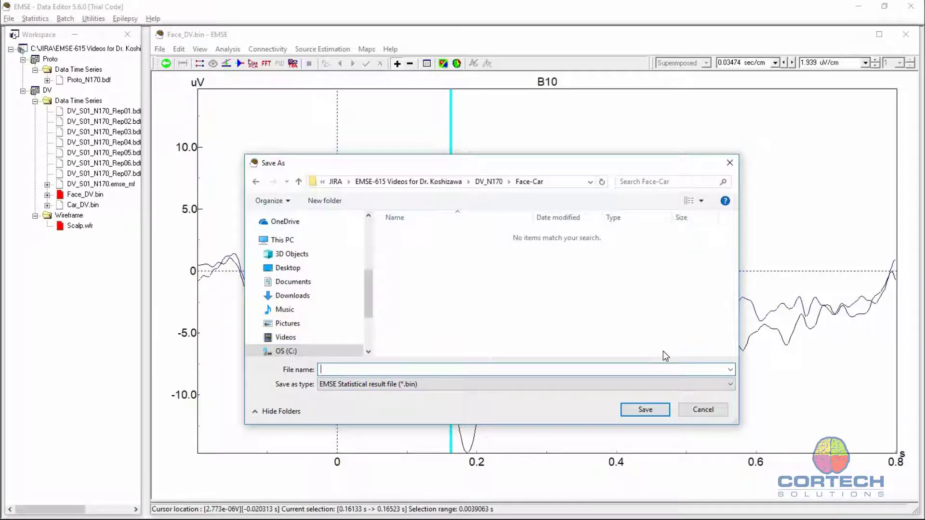
type("Face-Car")
left_click(654, 410)
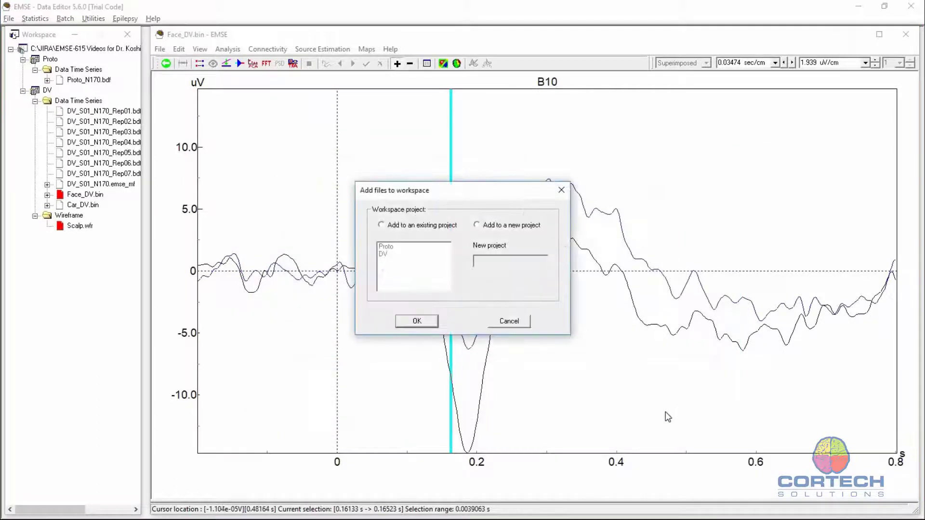
Add the result files to the workspace under a new project named Face-Car
left_click(476, 225)
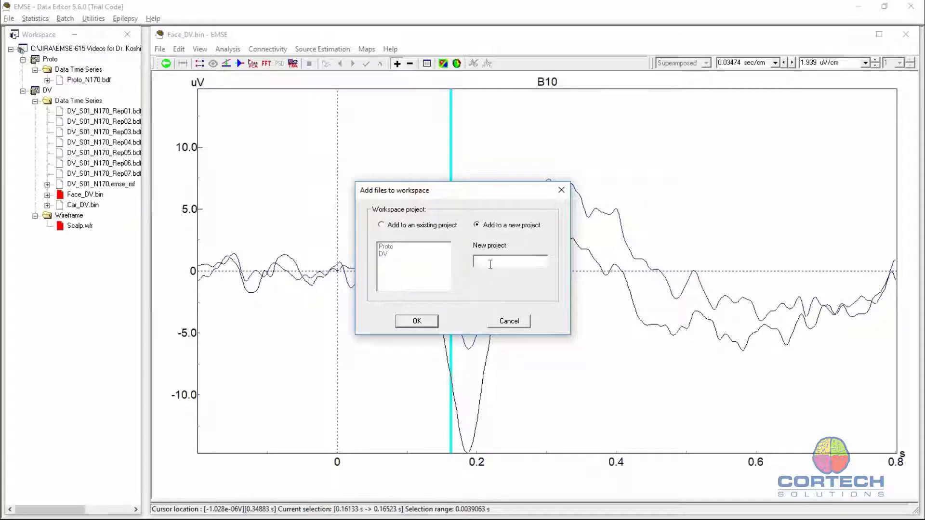
left_click(490, 265)
type("Face-Car")
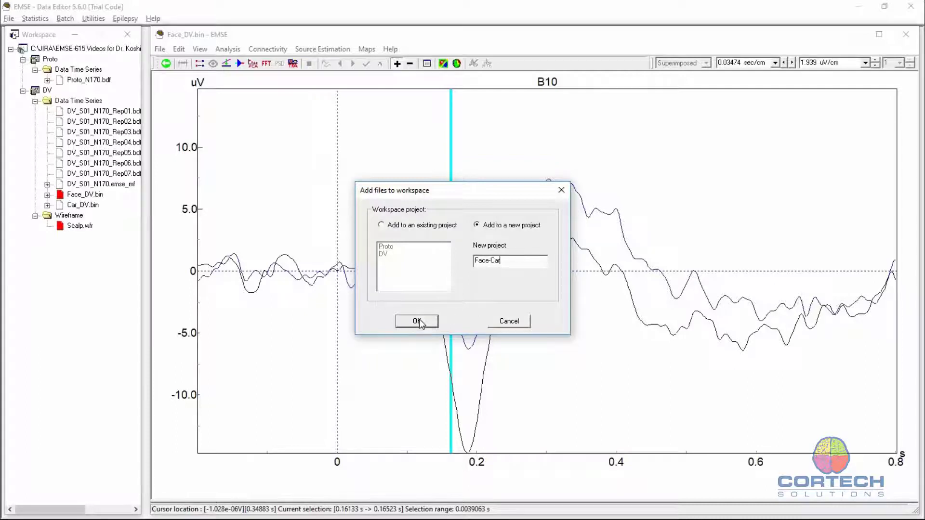
left_click(417, 321)
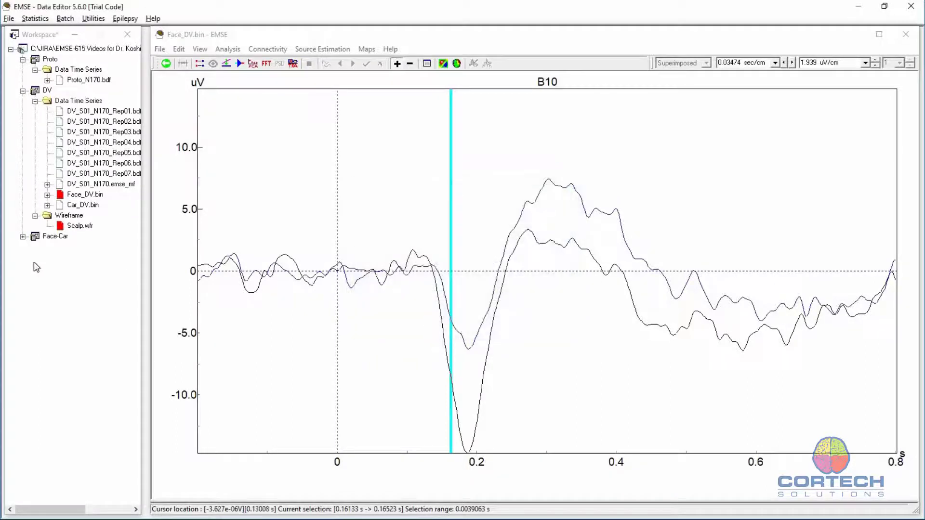
Expand the Face-Car project to list its time series files, and save the workspace
left_click(23, 237)
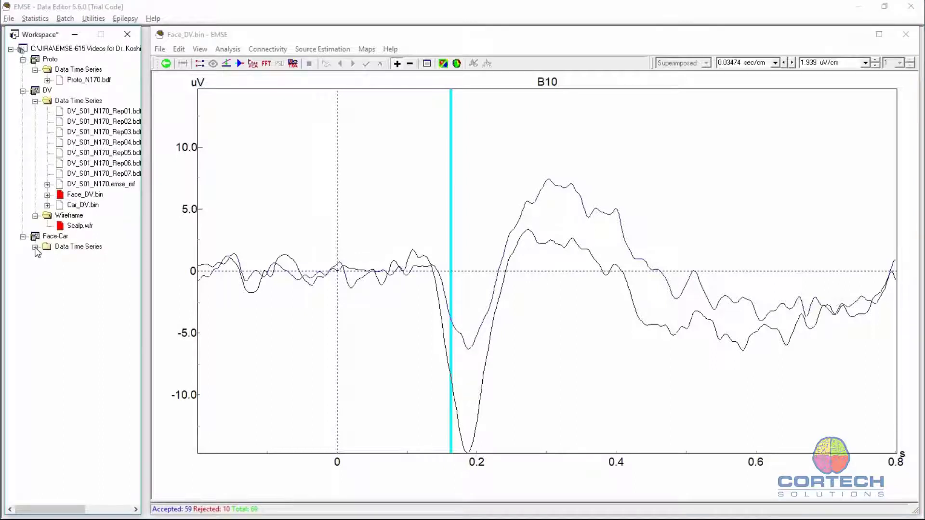
left_click(35, 248)
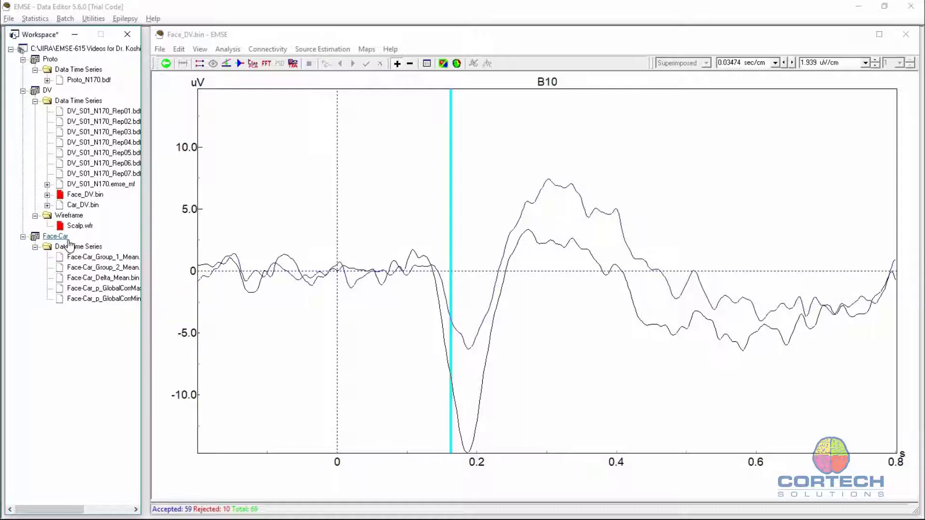
left_click(8, 20)
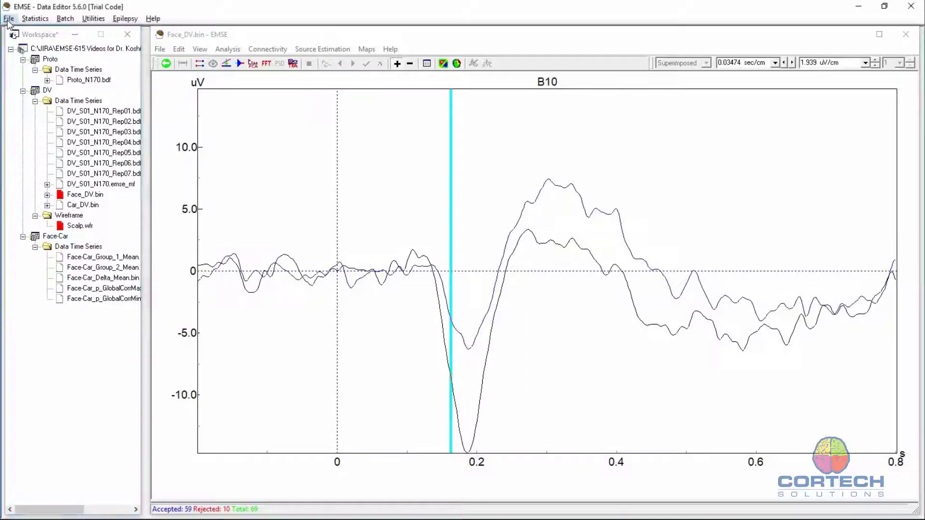
left_click(9, 20)
left_click(41, 93)
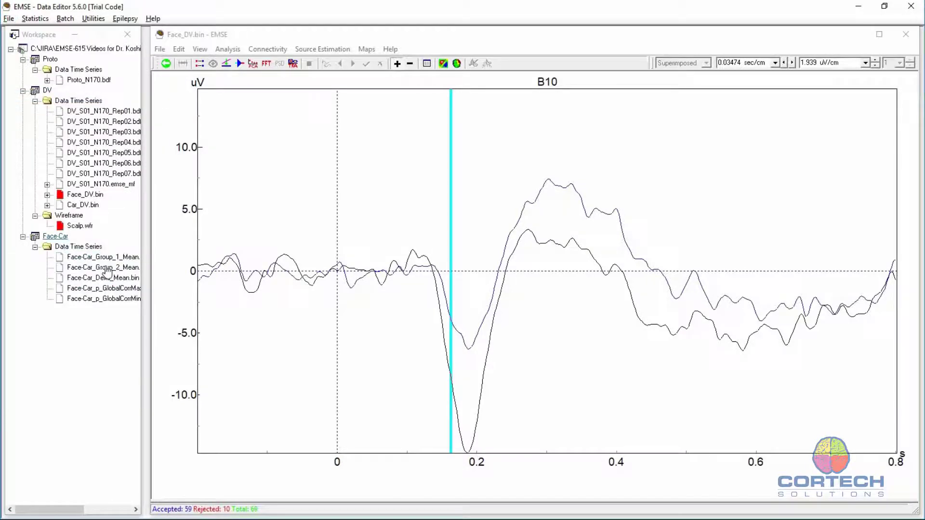
Add the probe file Biosemi_128.elp from the DV_N170 Resources folder to the Face-Car project
right_click(61, 241)
mouse_move(106, 259)
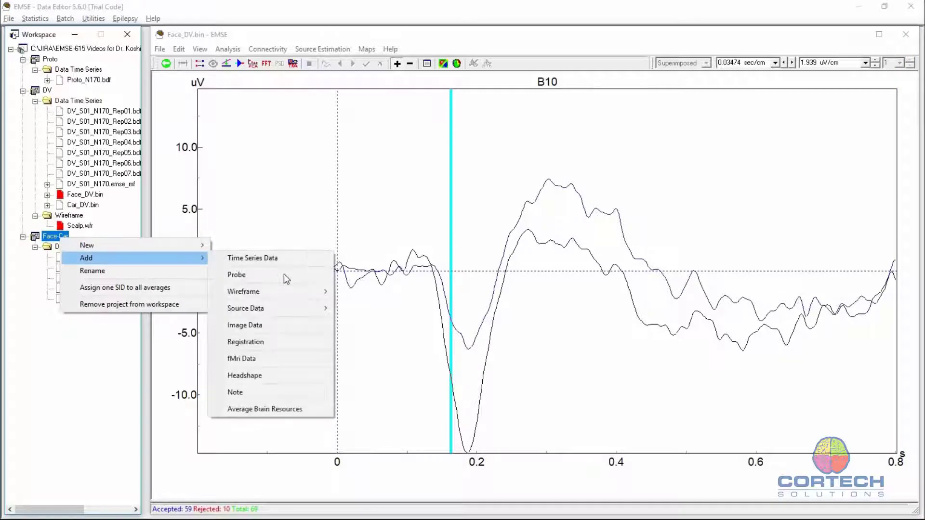
left_click(284, 274)
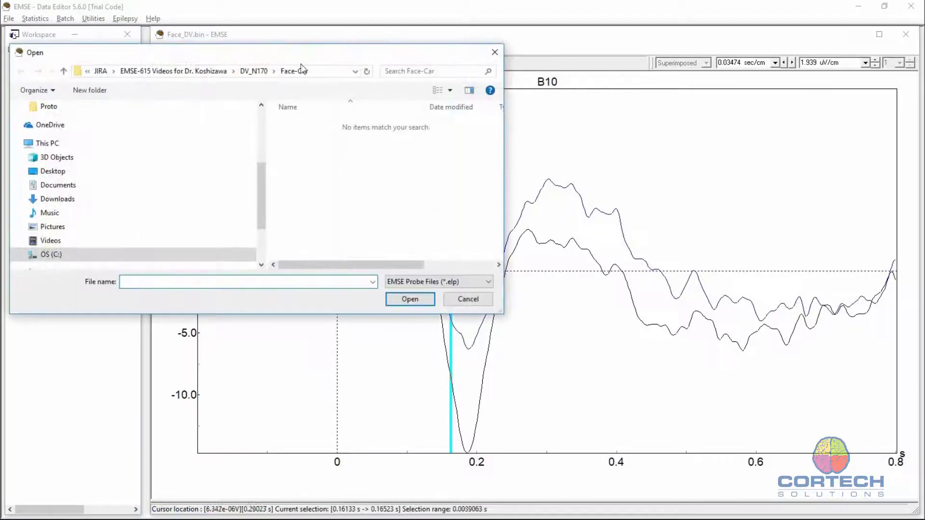
double_click(245, 73)
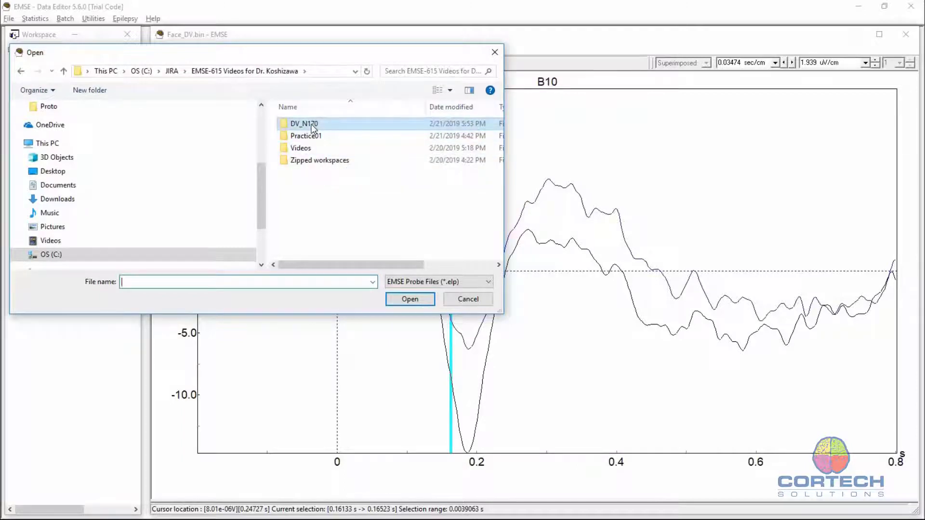
double_click(311, 124)
double_click(306, 160)
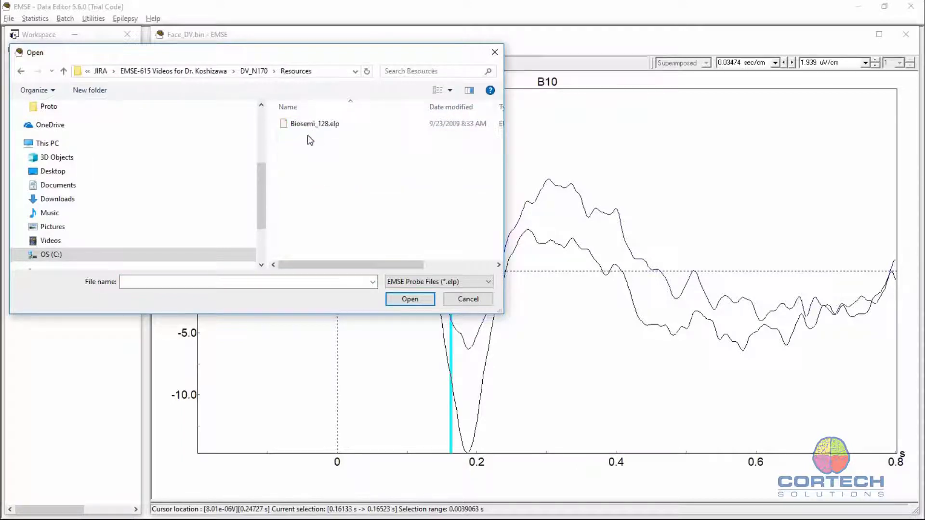
double_click(326, 123)
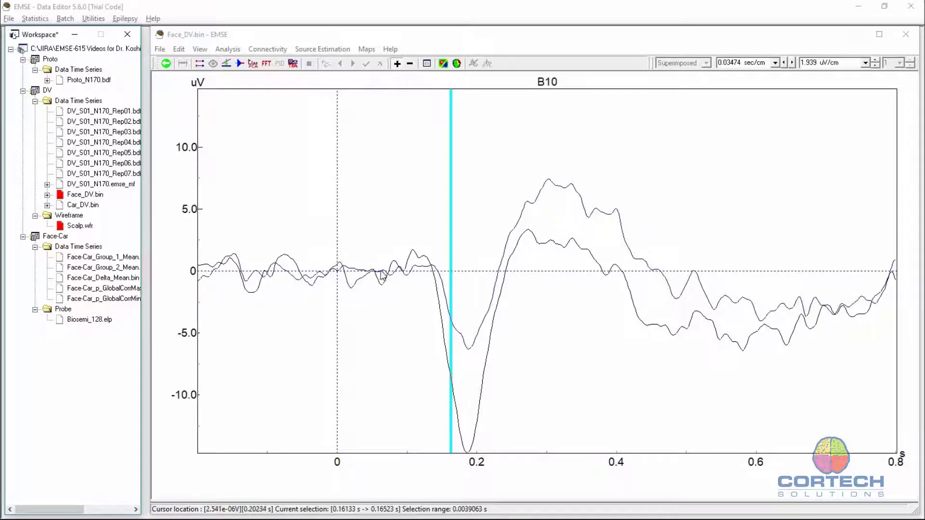
Review all channels of Face_DV.bin as an array, and view channel B10 on its own
left_click(165, 64)
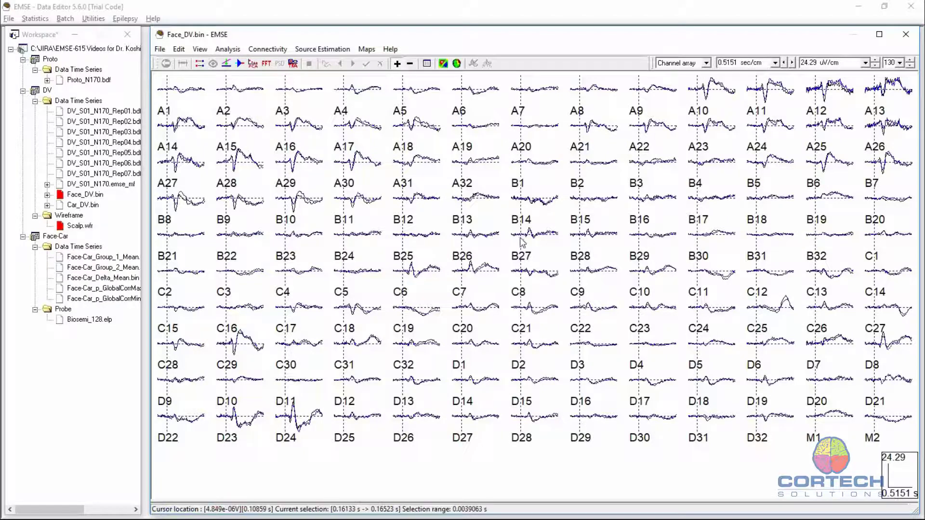
left_click(300, 217)
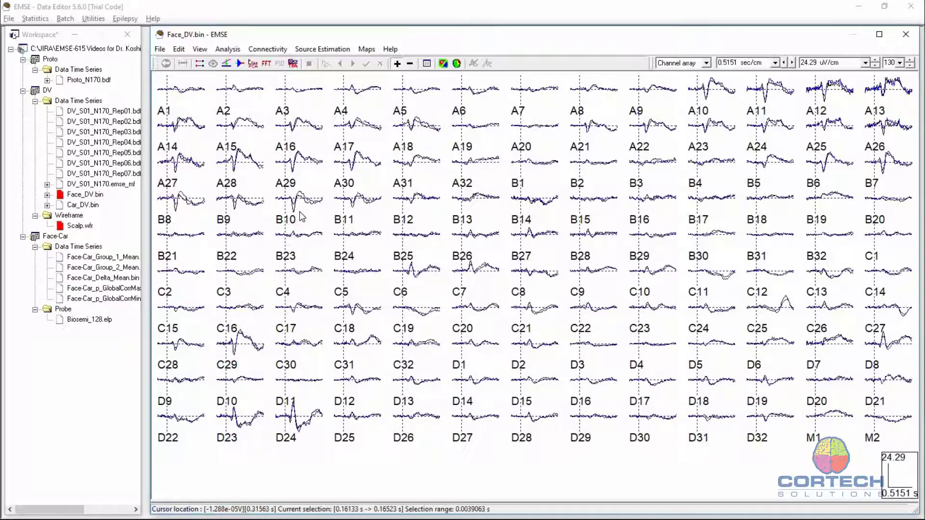
double_click(300, 216)
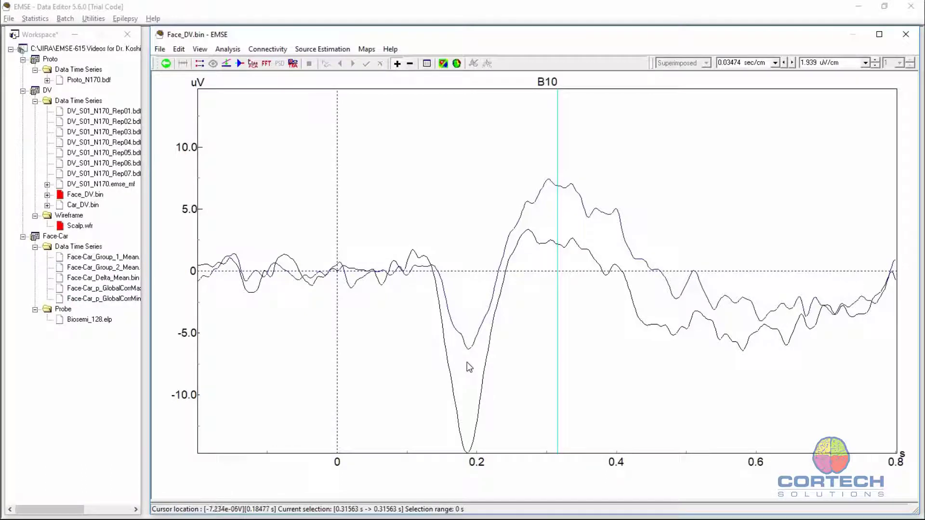
Open the Face-Car p_GlobalCorrMin result file and display it as a channel array
double_click(116, 300)
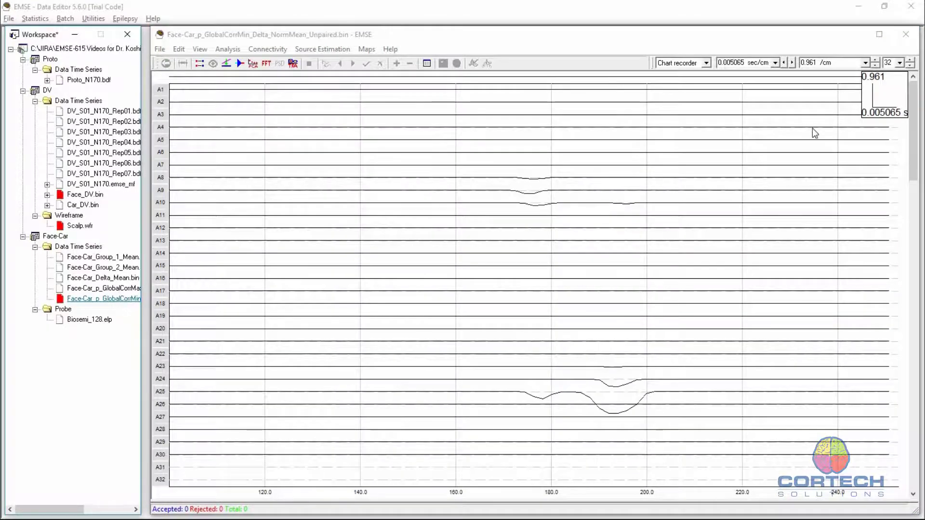
left_click(707, 63)
left_click(702, 96)
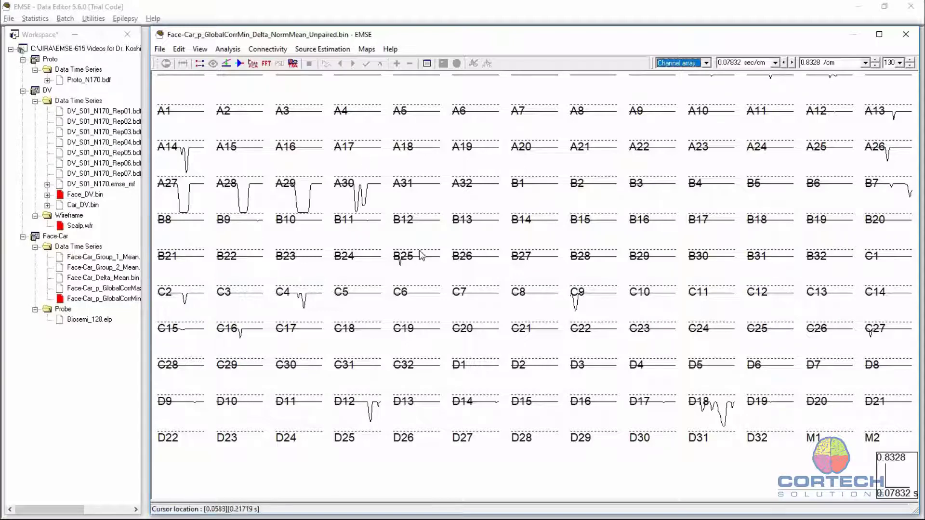
Inspect channel B13 of the GlobalCorrMin result on its own and return to the channel array
double_click(478, 215)
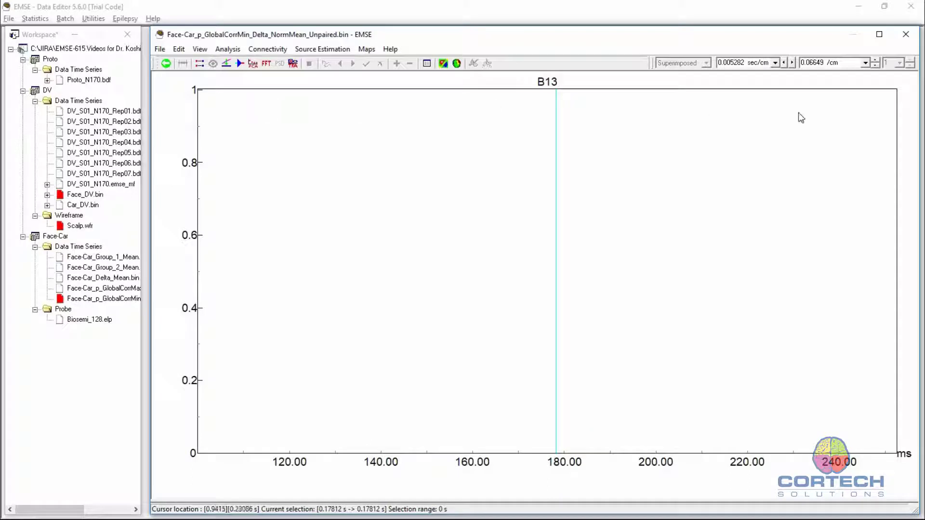
left_click(165, 63)
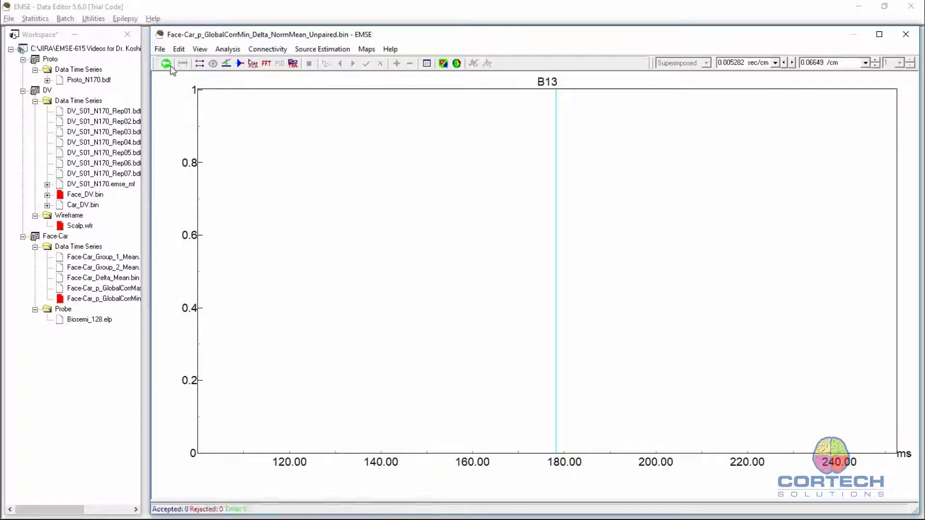
left_click(168, 65)
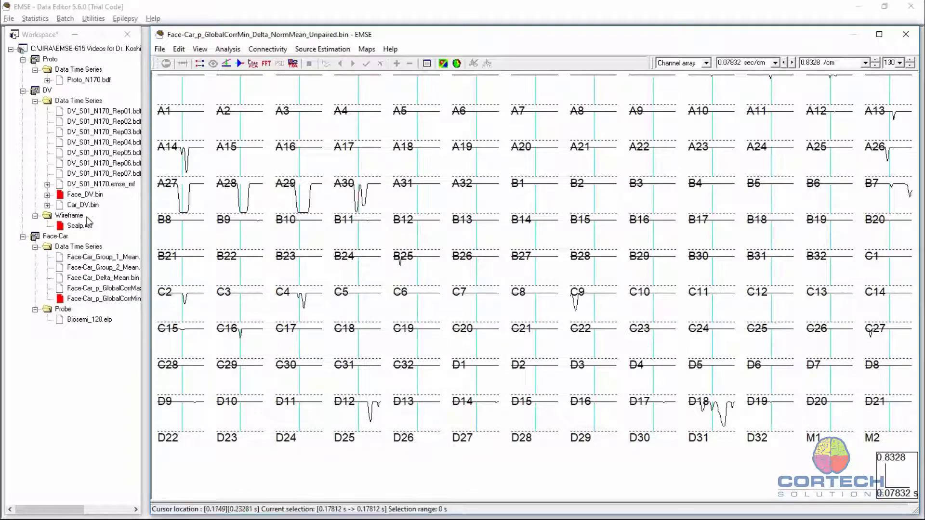
Check the B10 waveforms in Face_DV.bin, and open channel B10 of the GlobalCorrMin result for comparison
double_click(85, 195)
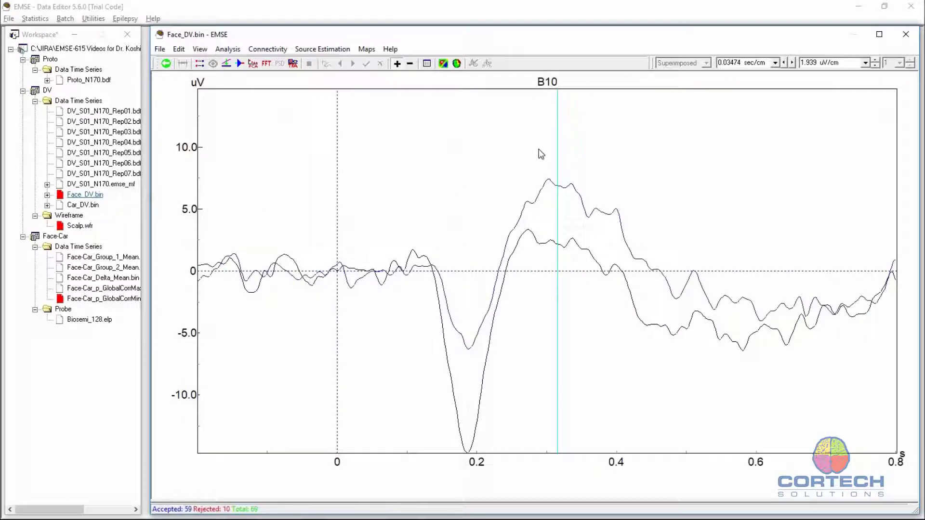
left_click(92, 300)
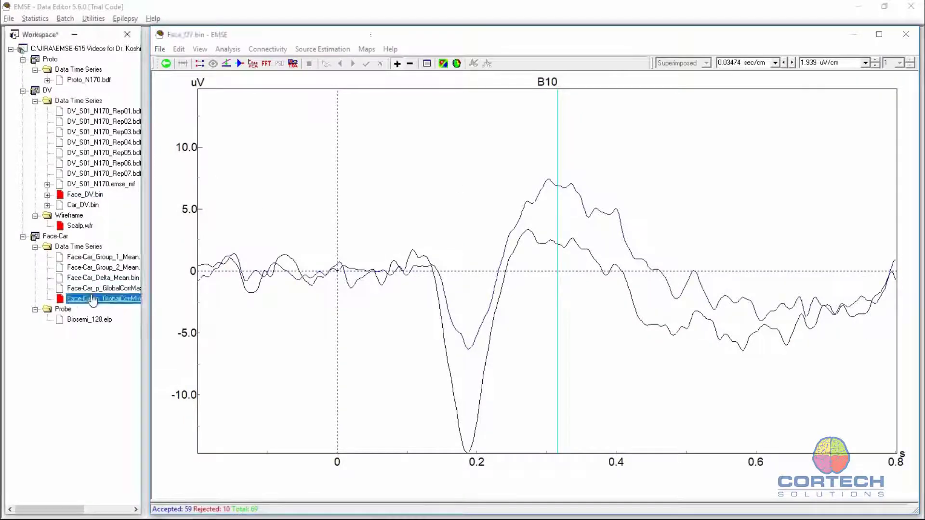
double_click(93, 300)
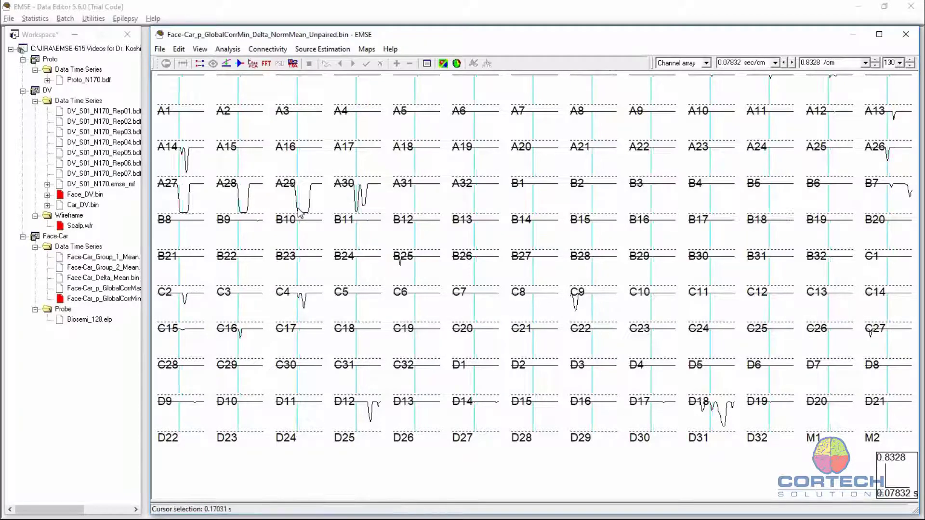
double_click(298, 209)
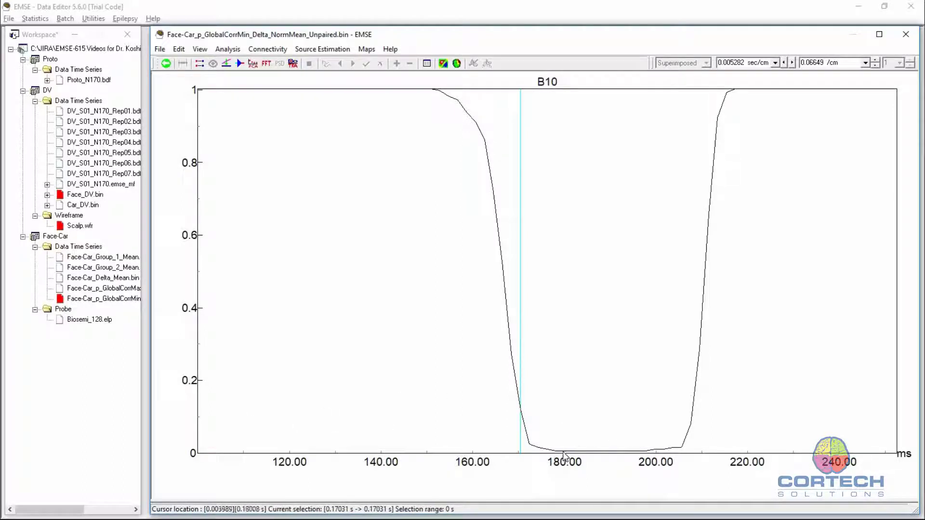
Select about 0.180 to 0.198 s on B10 of the GlobalCorrMin result and about 0.179 to 0.196 s on B10 of Face_DV.bin, then return to the result
left_click_drag(585, 450, 646, 442)
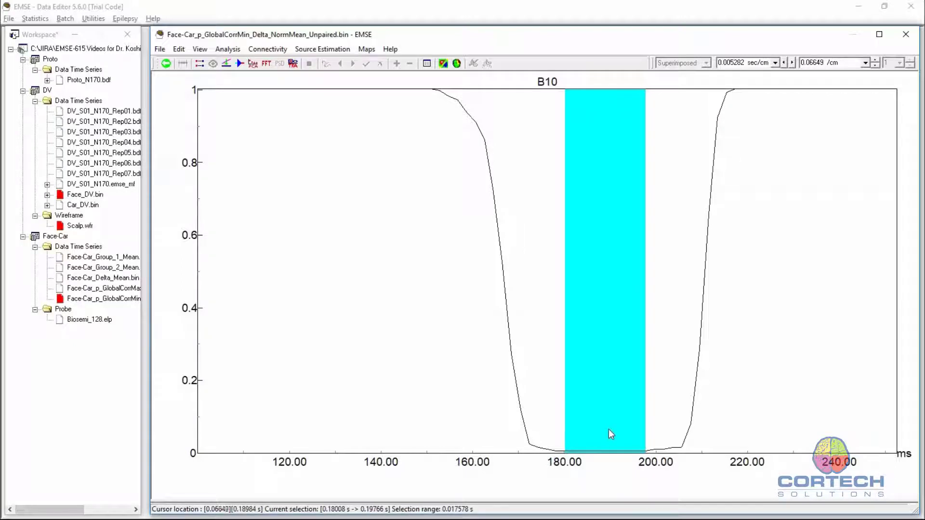
double_click(85, 196)
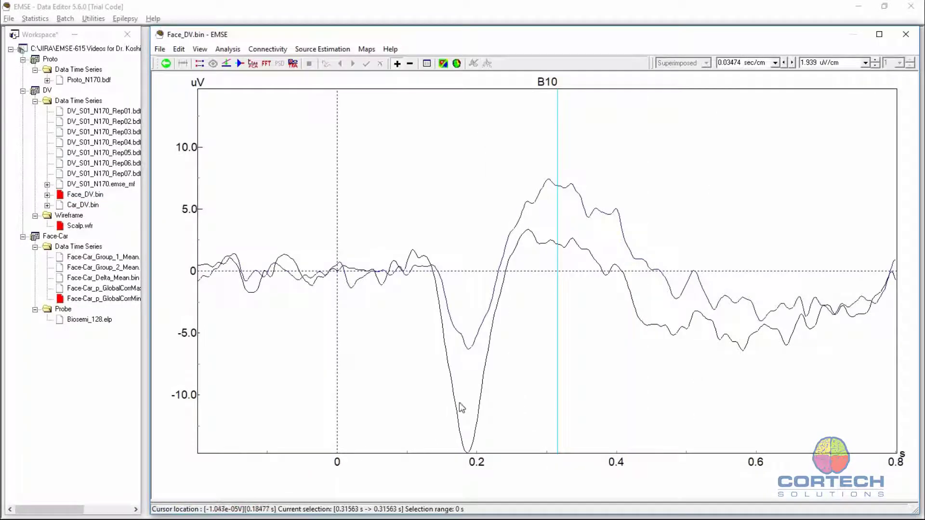
left_click_drag(461, 408, 475, 402)
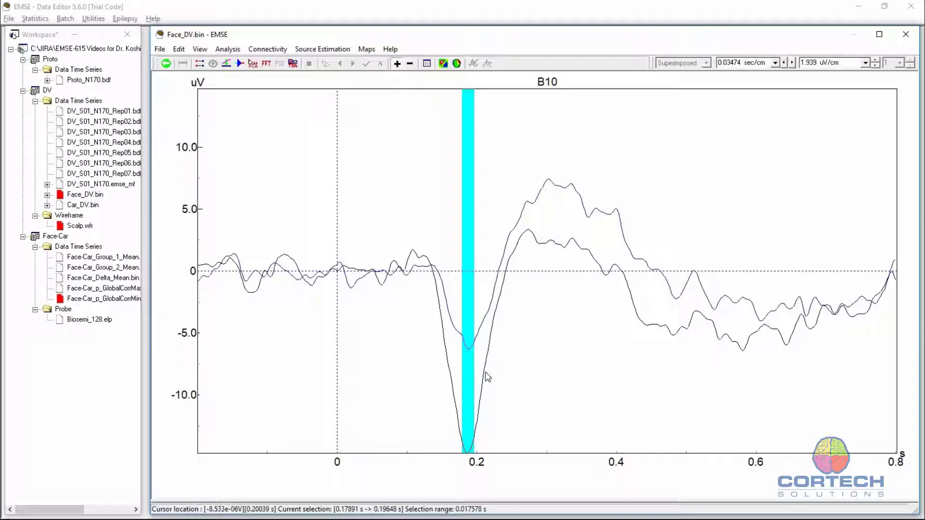
double_click(101, 300)
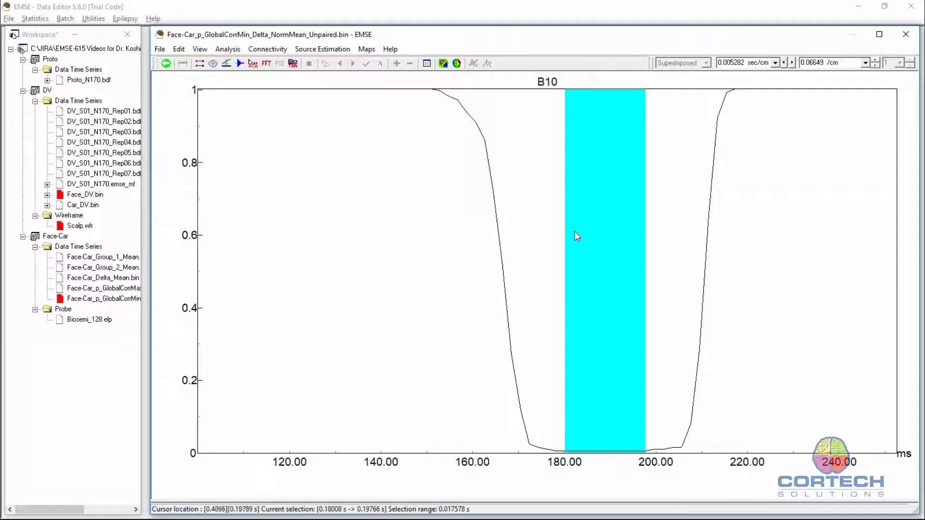
Map the selected 0.180 to 0.198 s interval of the GlobalCorrMin result, return to the channel array and close the map
left_click(442, 67)
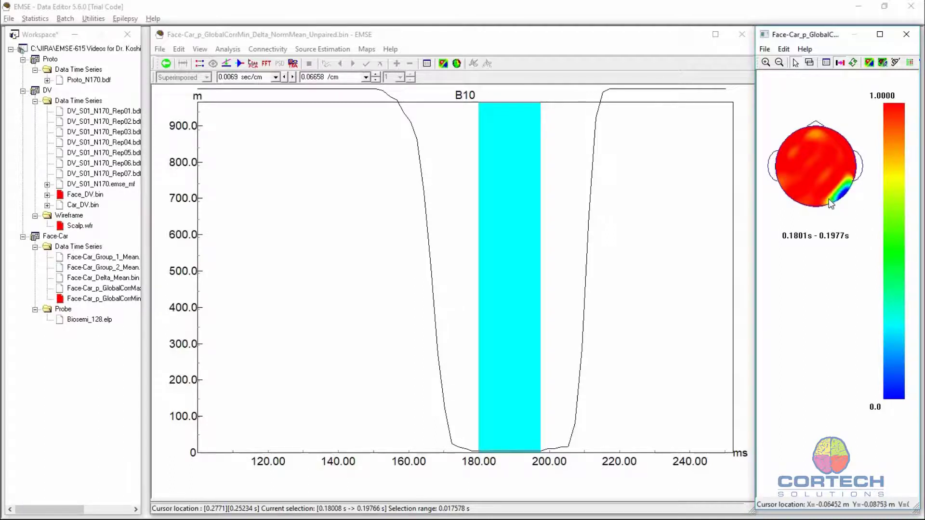
left_click(165, 64)
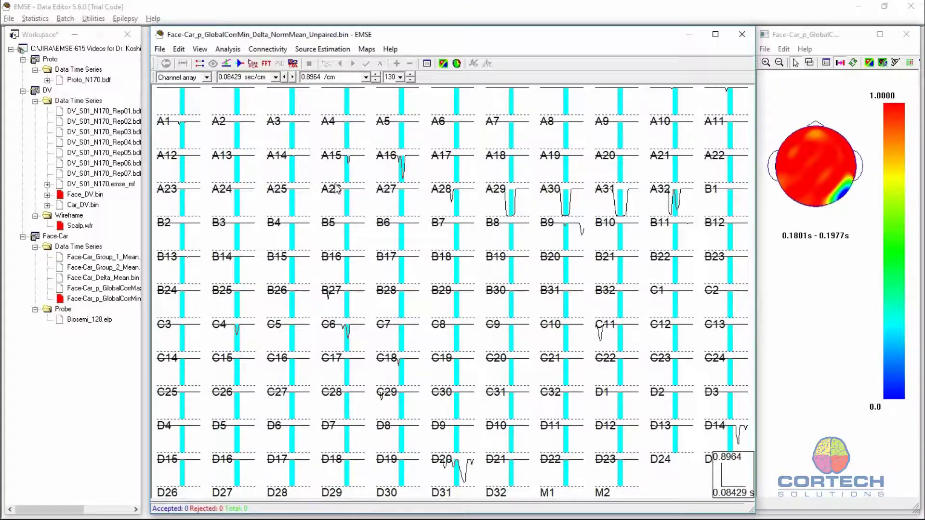
left_click(90, 299)
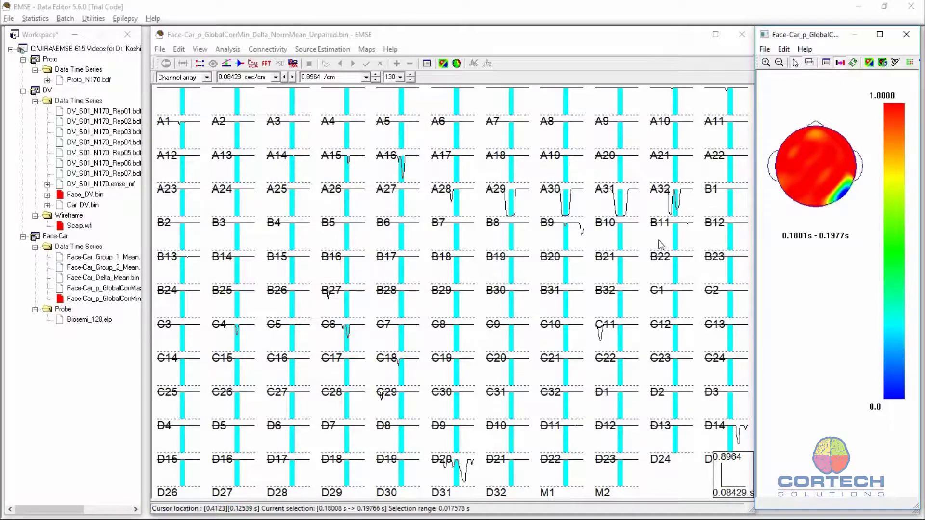
left_click(907, 35)
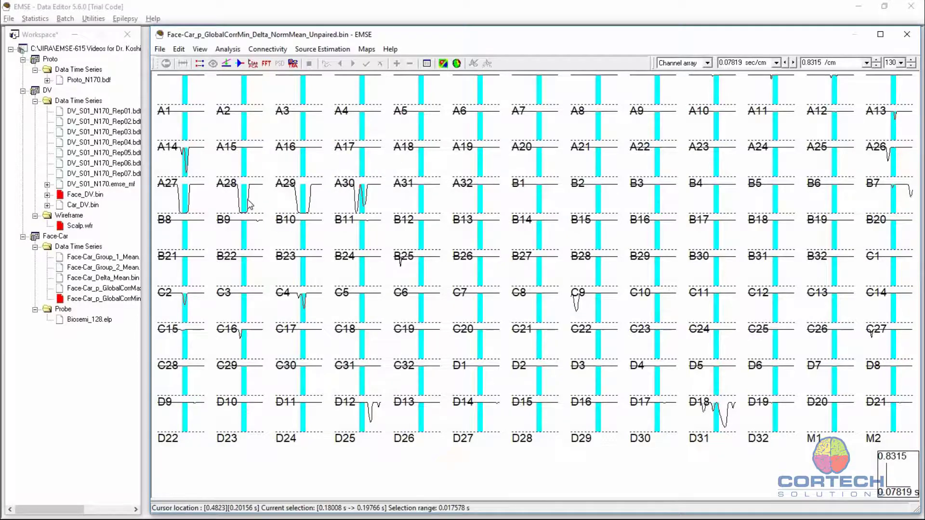
Inspect channel B11 of the GlobalCorrMin result, marking the second trough at about 0.194 s, and return to the channel array
double_click(359, 215)
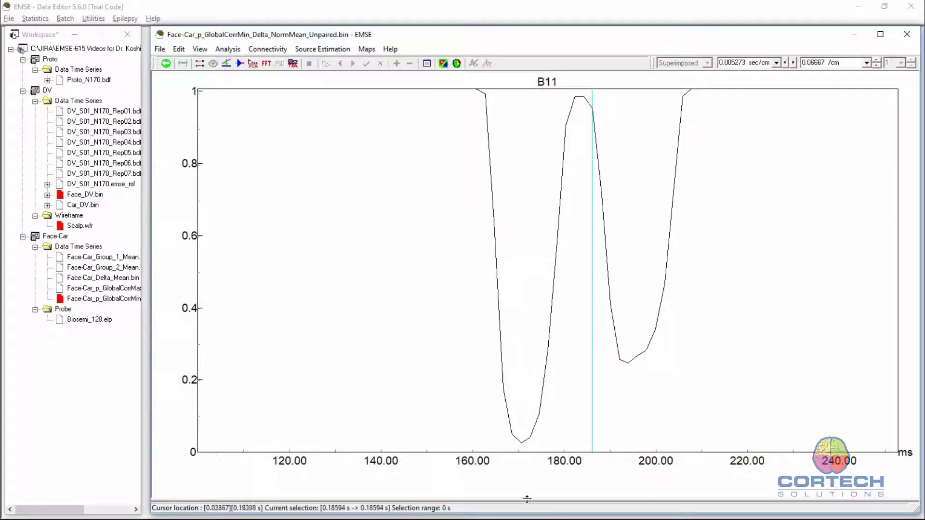
left_click(628, 357)
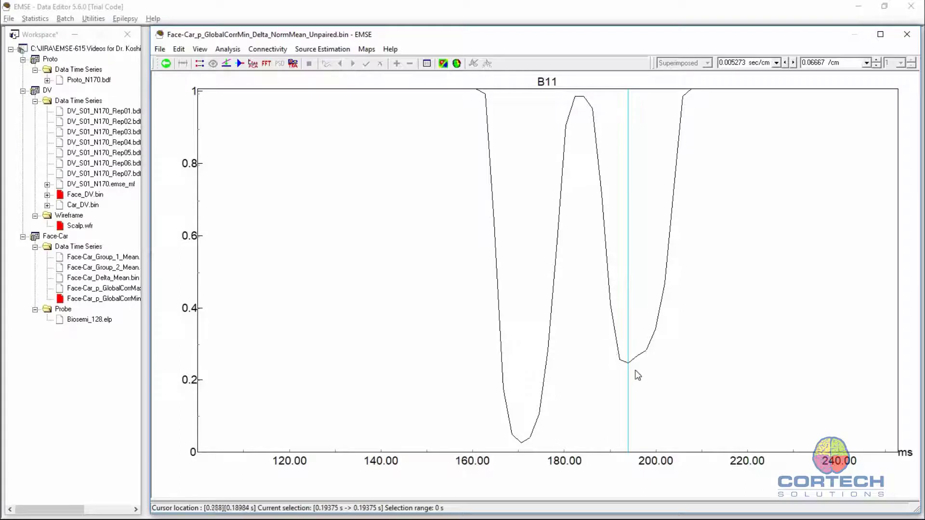
left_click(522, 438)
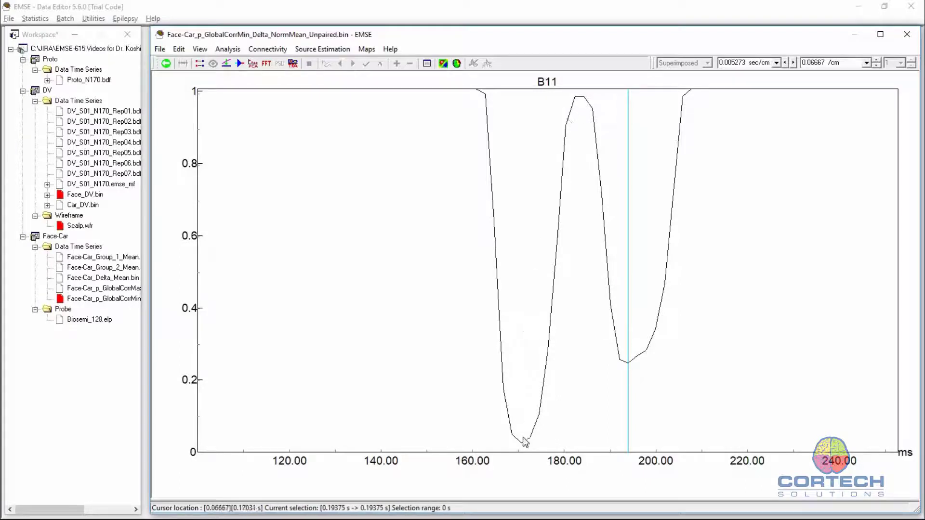
left_click(629, 360)
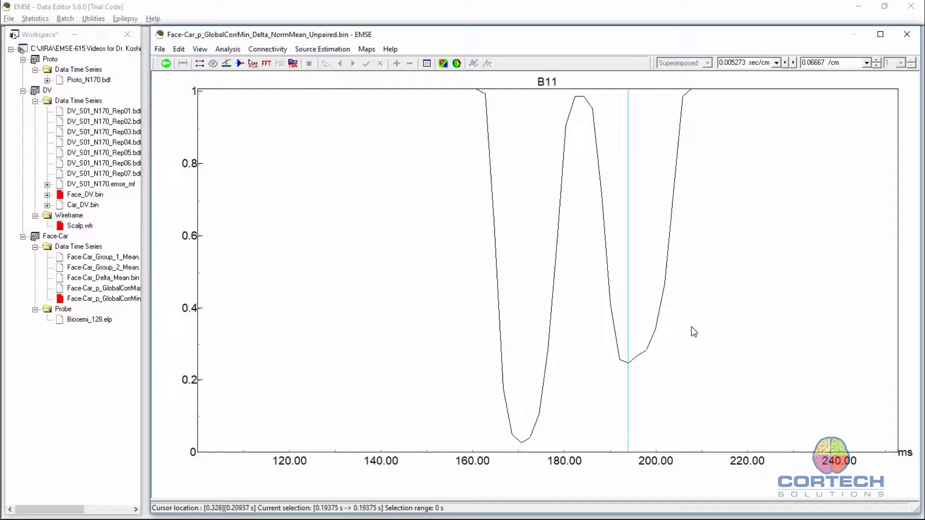
left_click(166, 63)
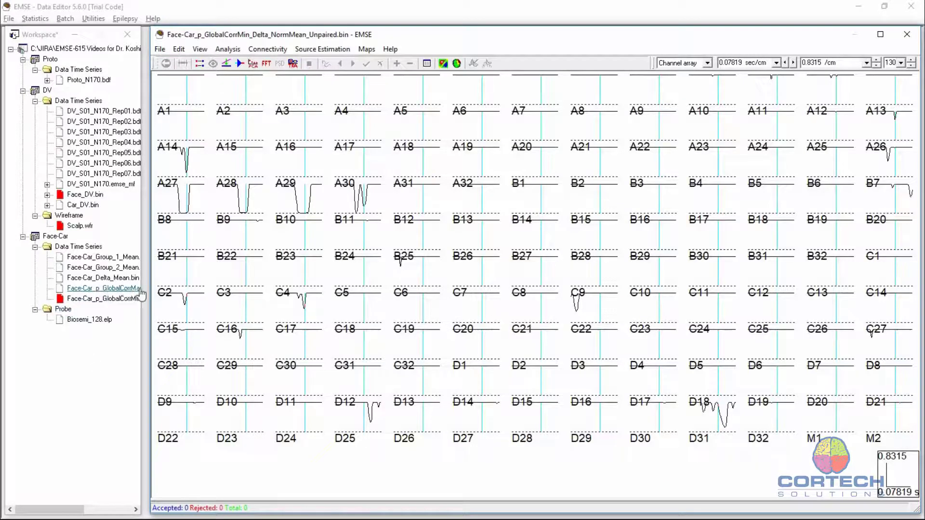
Open the Face-Car p_GlobalCorrMax result file and display it as a channel array
double_click(117, 289)
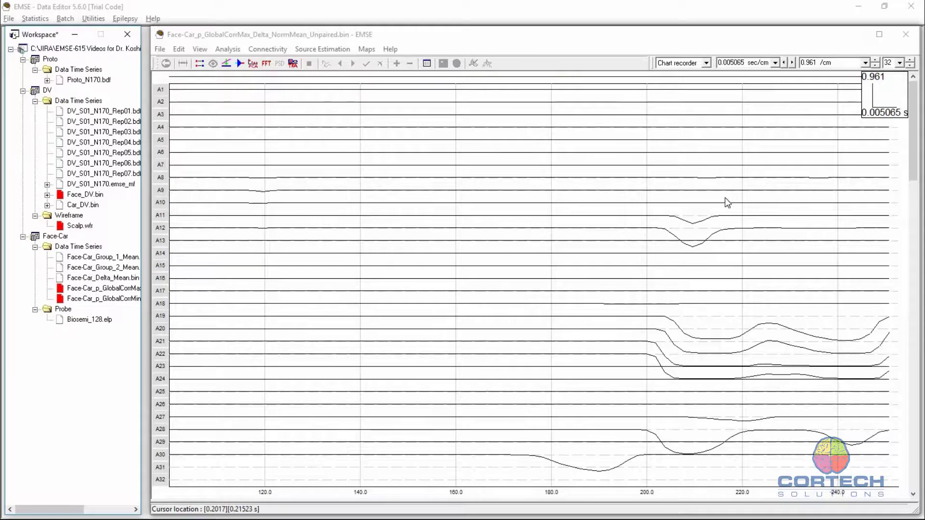
left_click(709, 63)
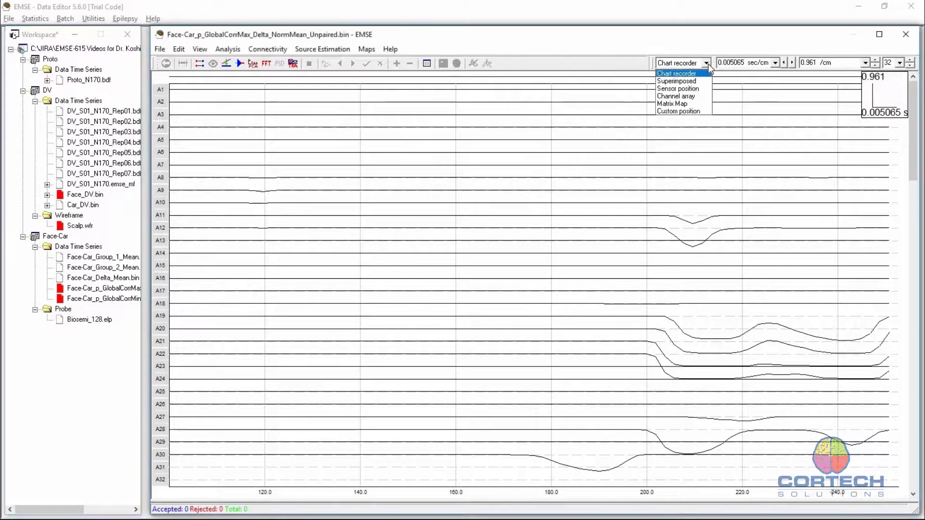
left_click(697, 99)
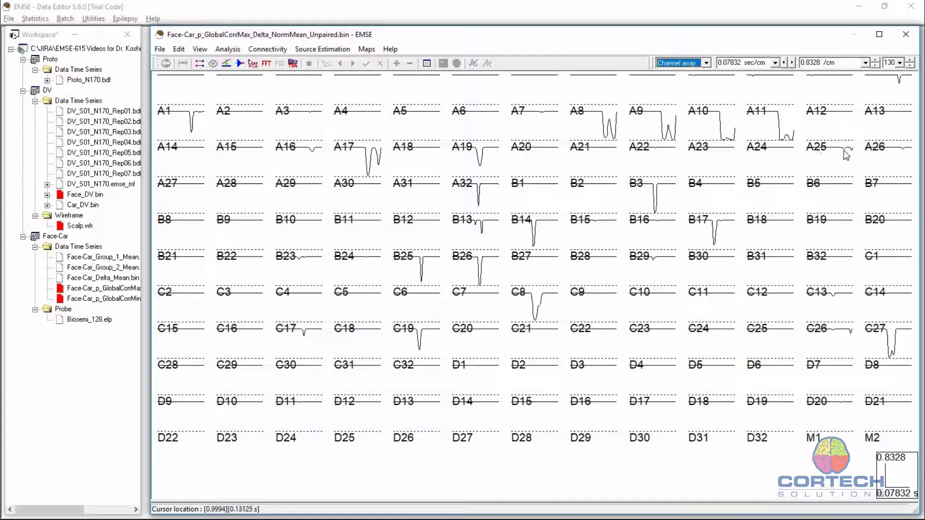
Open channel A23 of the GlobalCorrMax result, mark about 0.215 s and map the scalp distribution at that latency
double_click(714, 143)
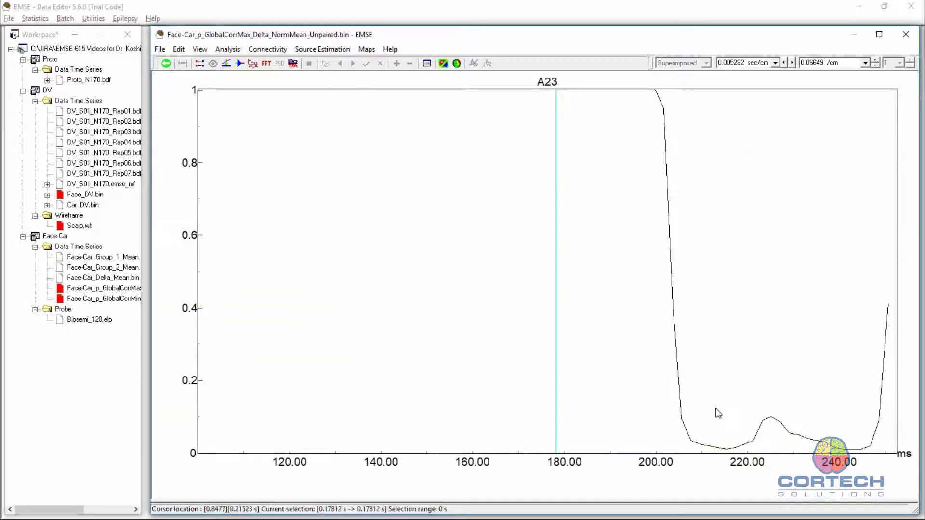
left_click(729, 452)
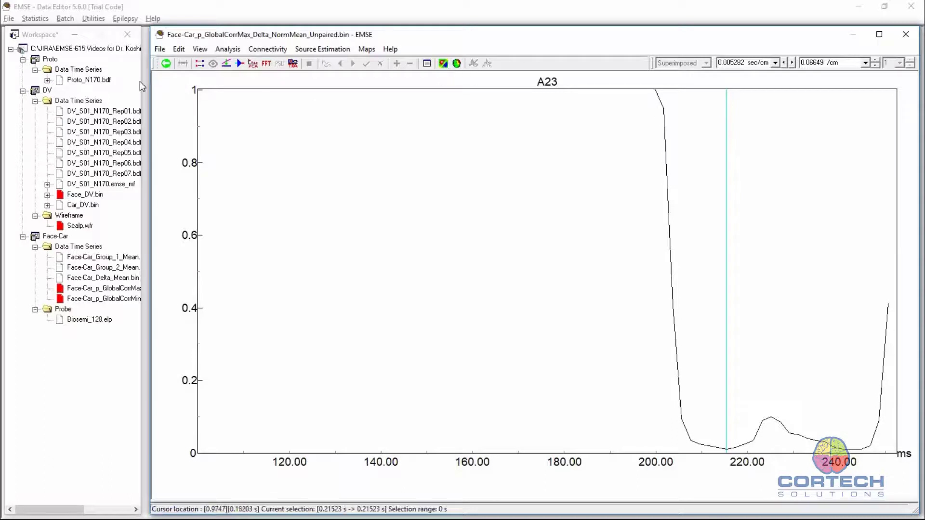
left_click(443, 63)
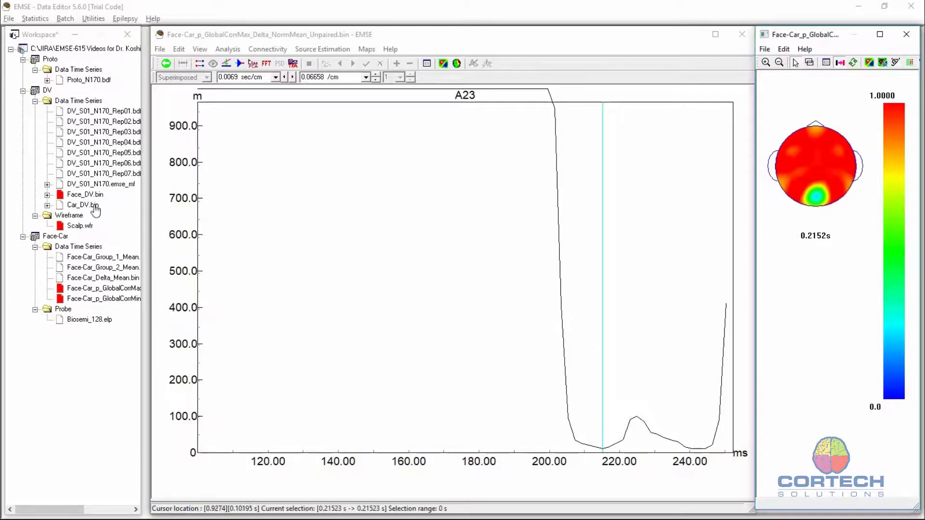
Switch Face_DV.bin from channel B10 to A23 and mark the waveforms at about 0.238 s for comparison
double_click(85, 194)
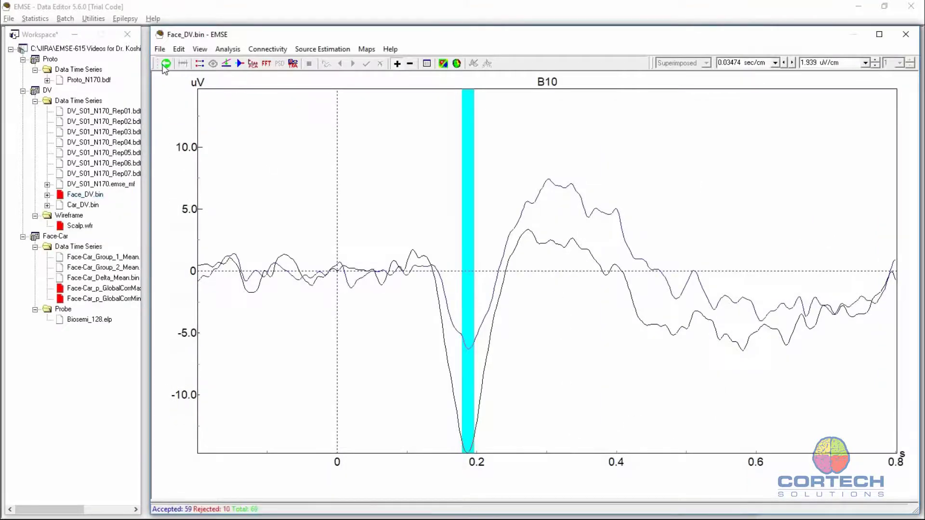
left_click(166, 64)
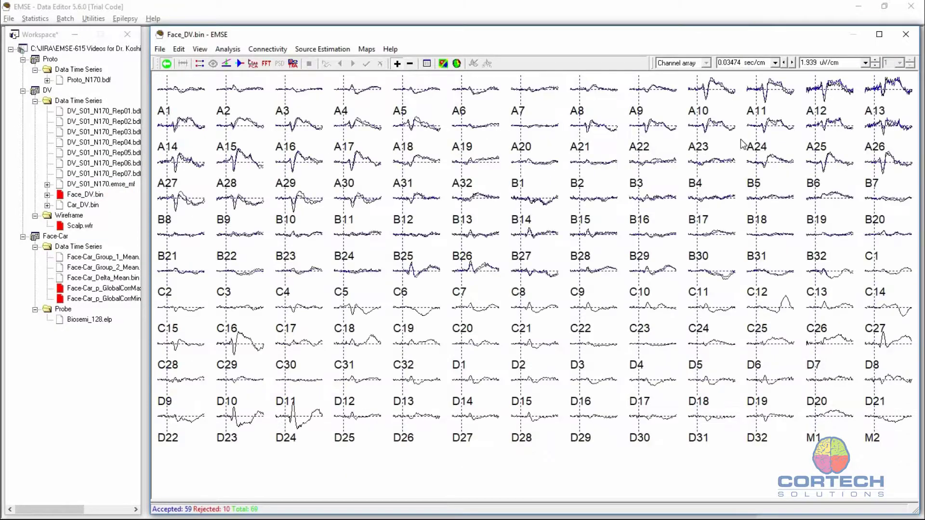
double_click(710, 136)
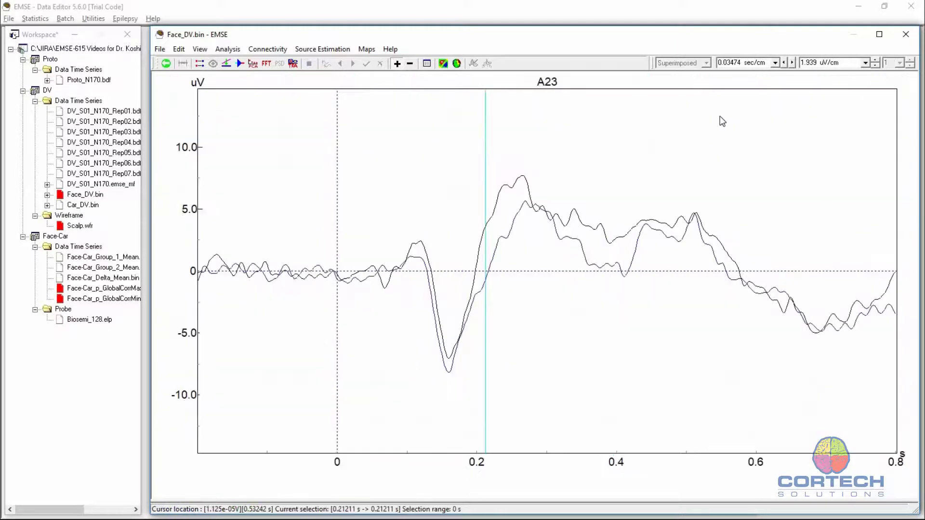
left_click(503, 197)
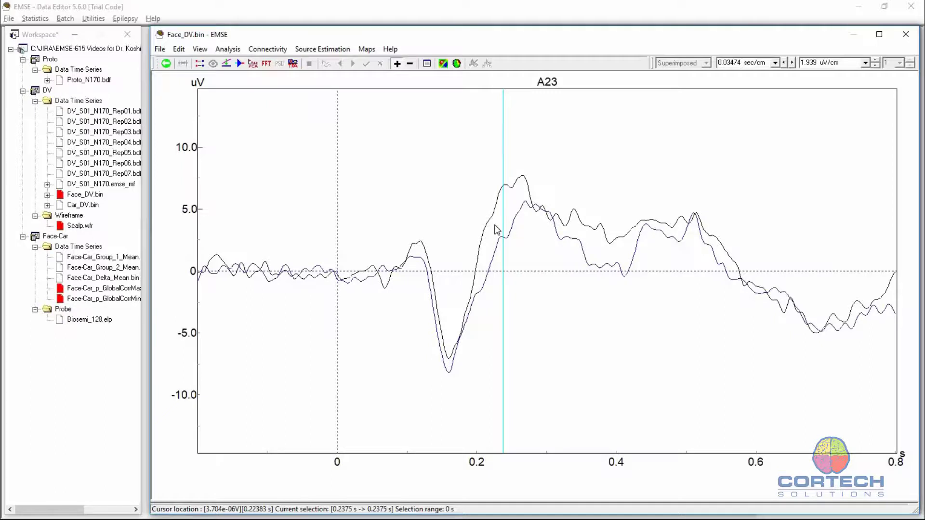
Save the current workspace
left_click(7, 19)
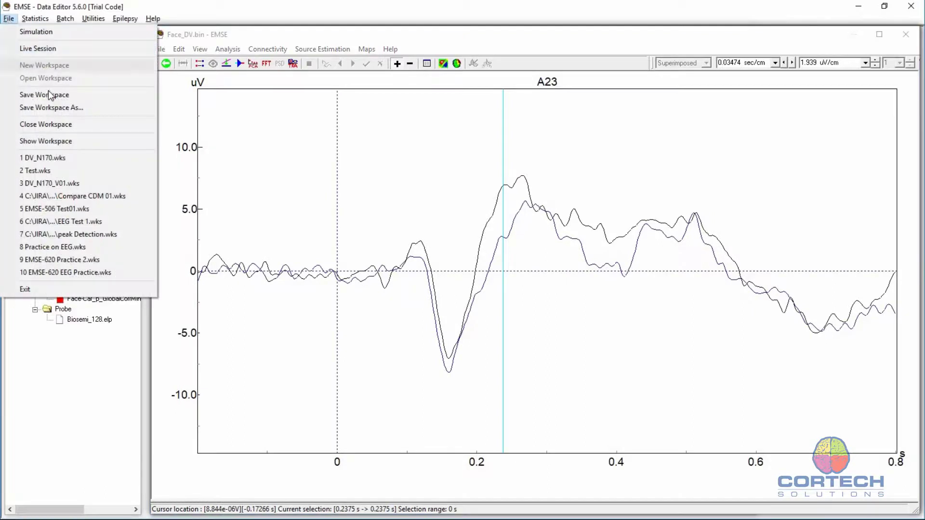
left_click(32, 95)
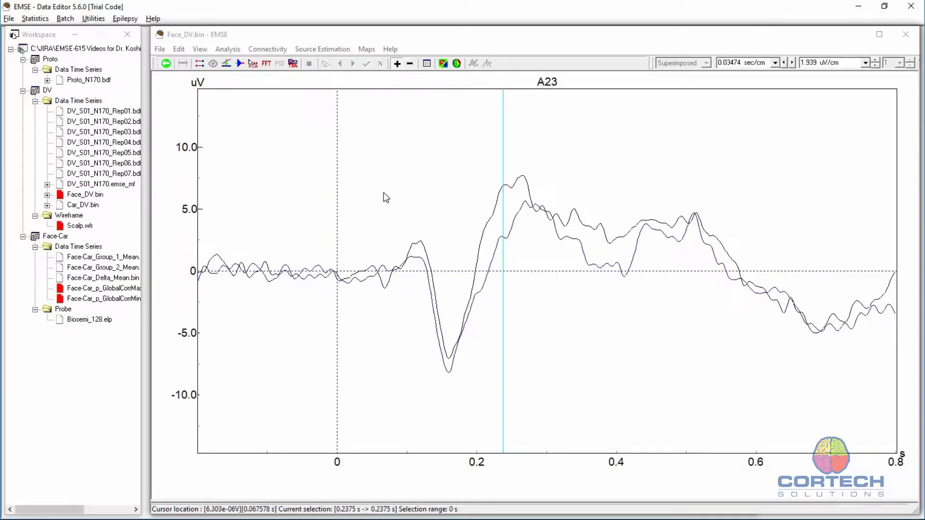
left_click(104, 110)
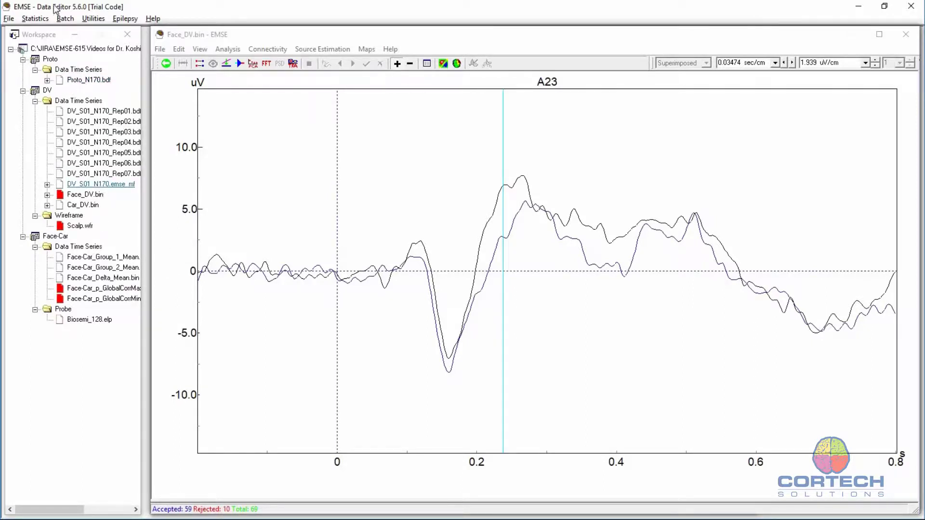
Review the batch Event Pipeline setup steps and close the dialog without executing it
left_click(65, 19)
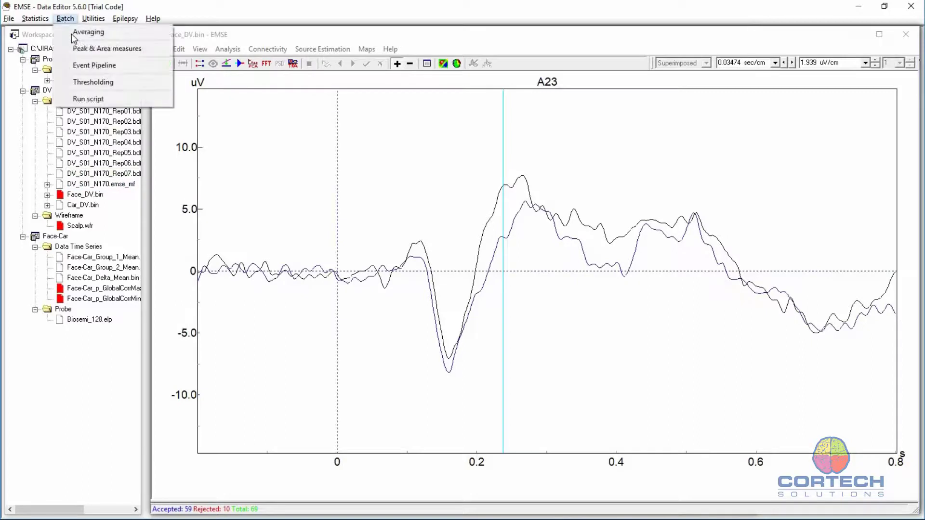
left_click(99, 64)
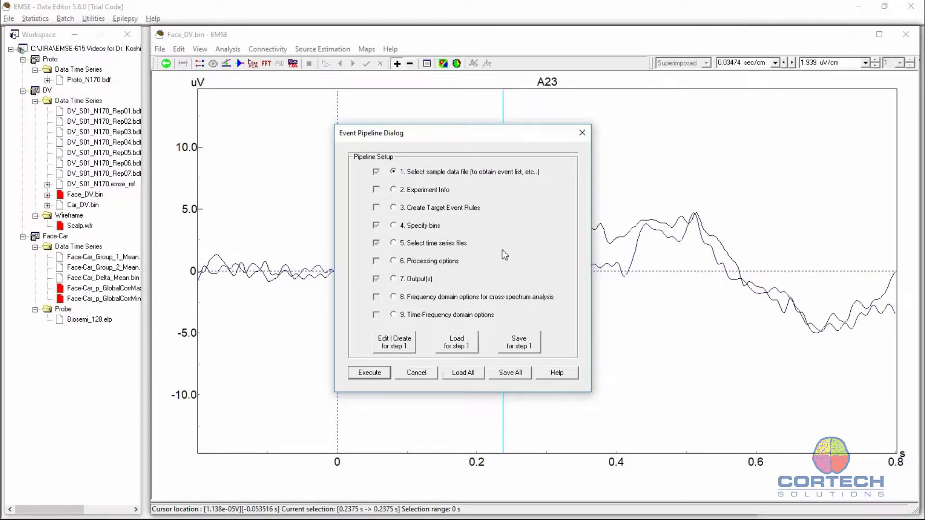
left_click(426, 371)
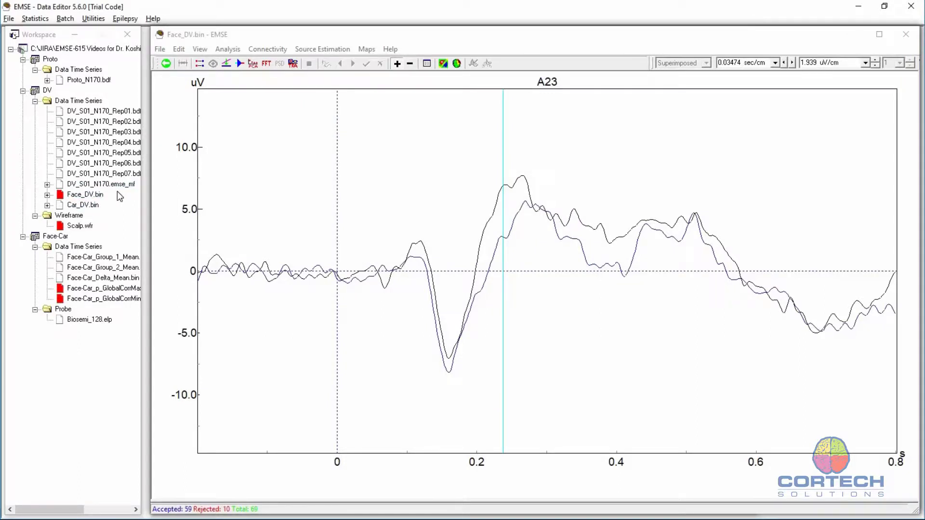
Open Face_DV.bin.emse_mf from under Face_DV.bin in the workspace and step forward through its Face events
left_click(47, 195)
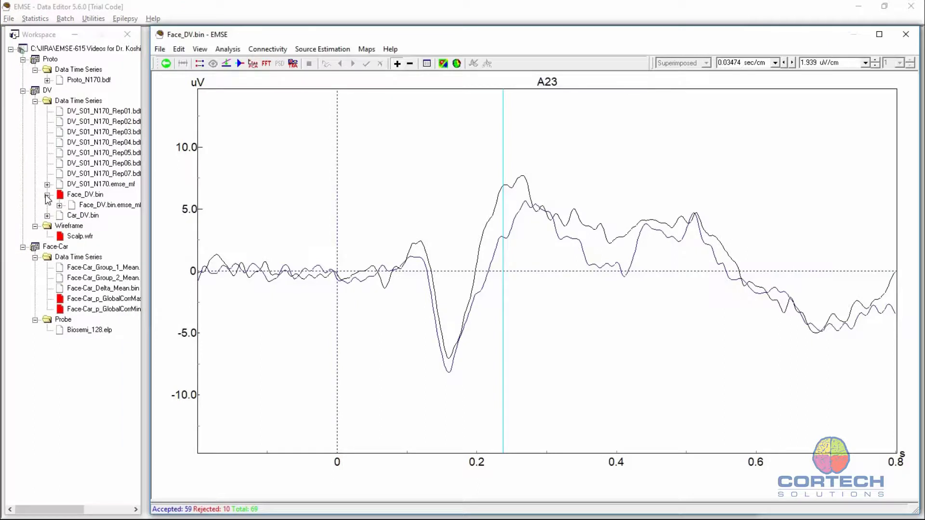
double_click(98, 206)
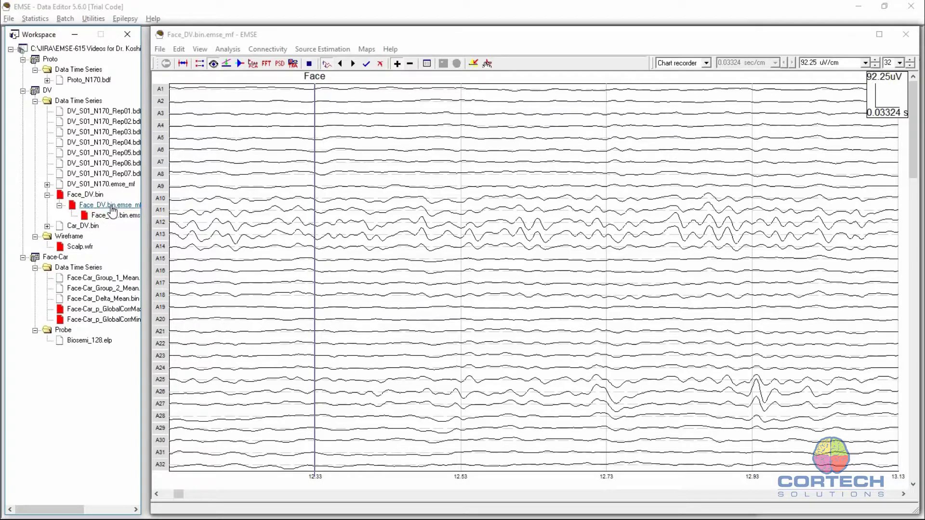
left_click(355, 62)
left_click(355, 63)
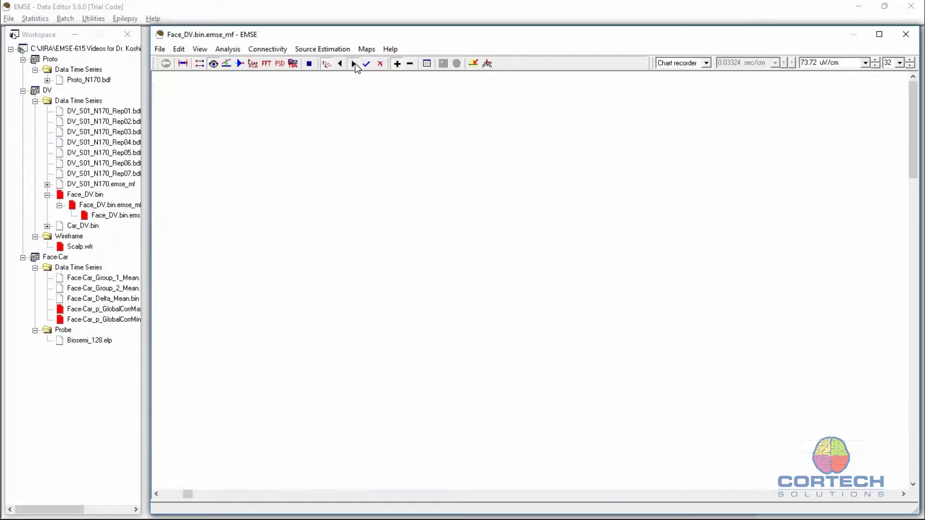
left_click(355, 63)
left_click(355, 63)
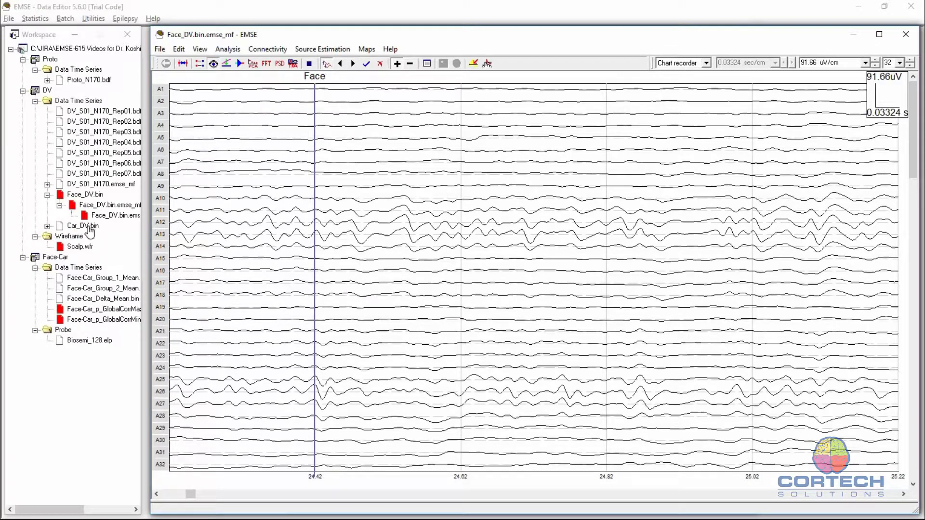
Expand the Car_DV.bin entry in the workspace and cycle through the open windows
left_click(47, 226)
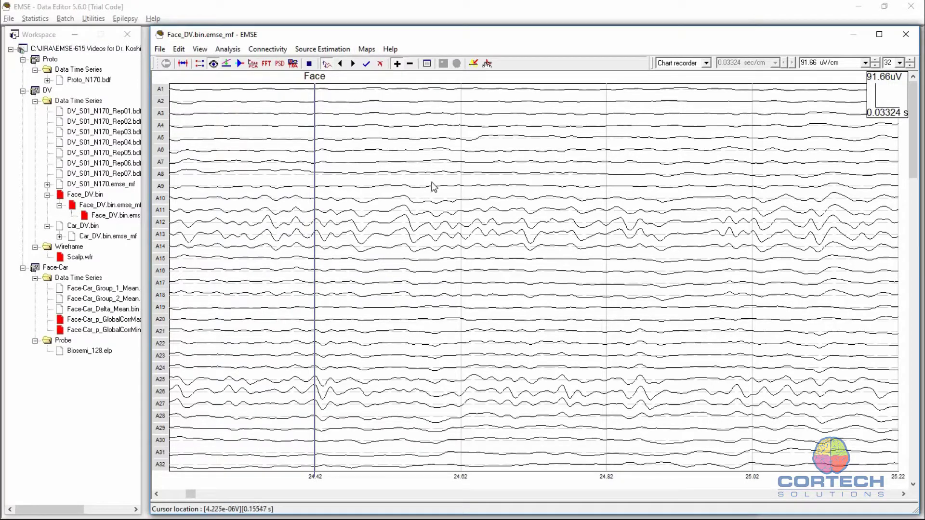
key("alt+Tab")
key("alt+Tab")
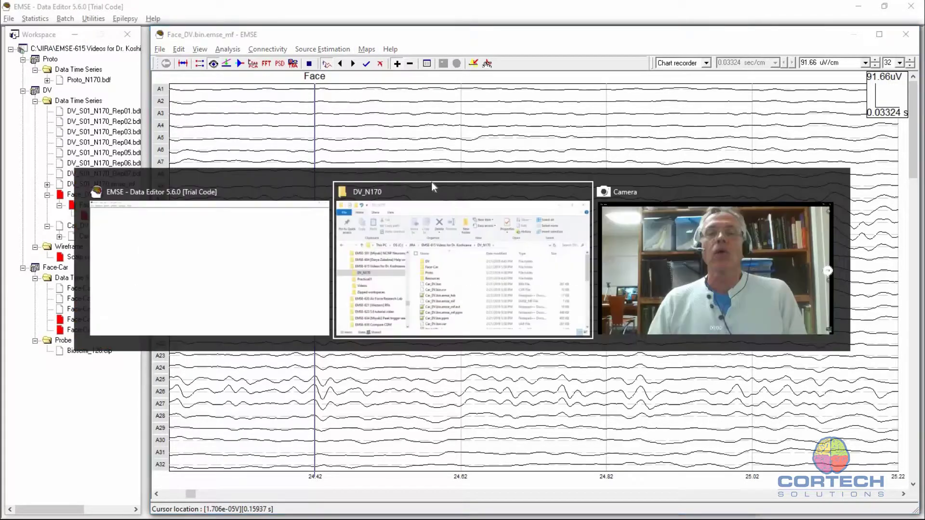